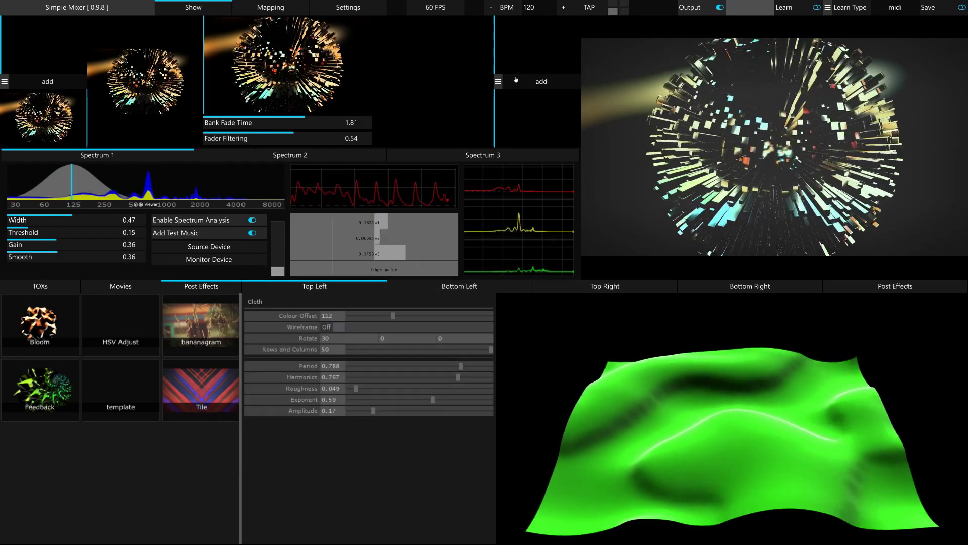
Turn on Learn mode and set the Learn Type to Keyboard.
left_click(817, 7)
left_click(873, 20)
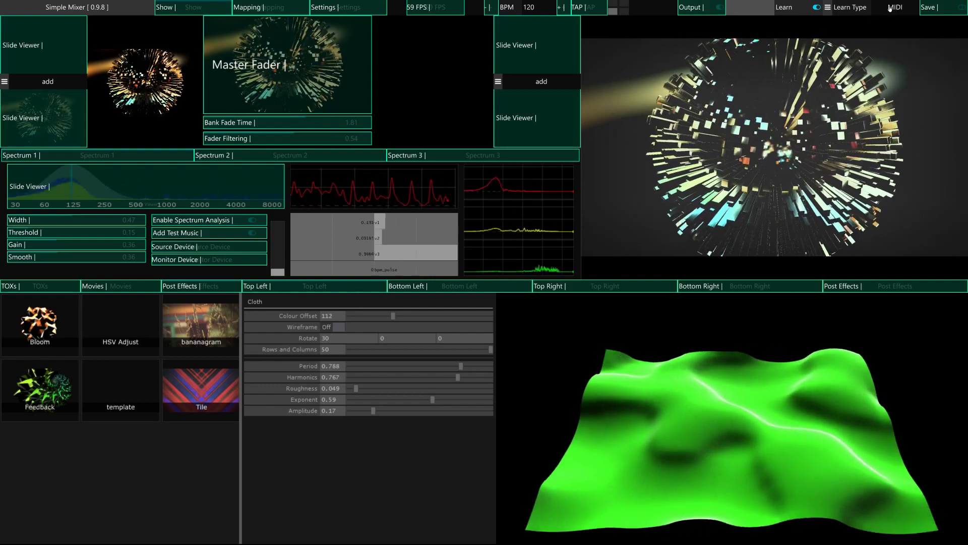
left_click(875, 27)
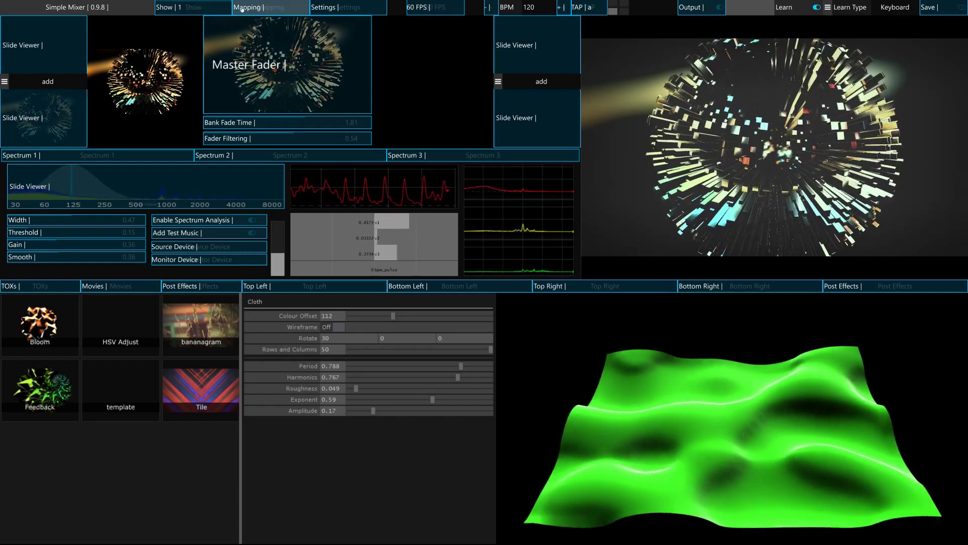
Map the keyboard keys 1, 2 and 3 to the Show, Mapping and Settings pages, and turn Learn mode off.
left_click(342, 10)
type("3")
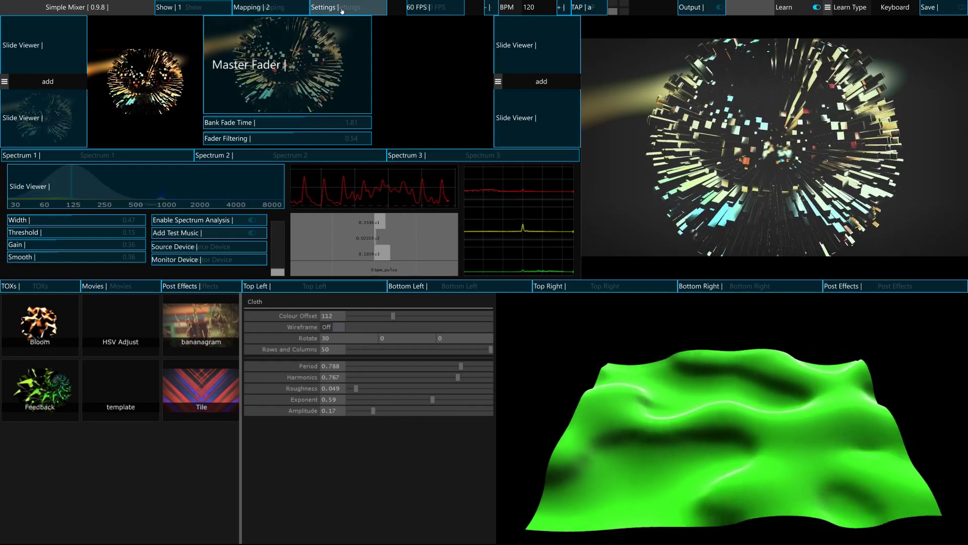
key("Return")
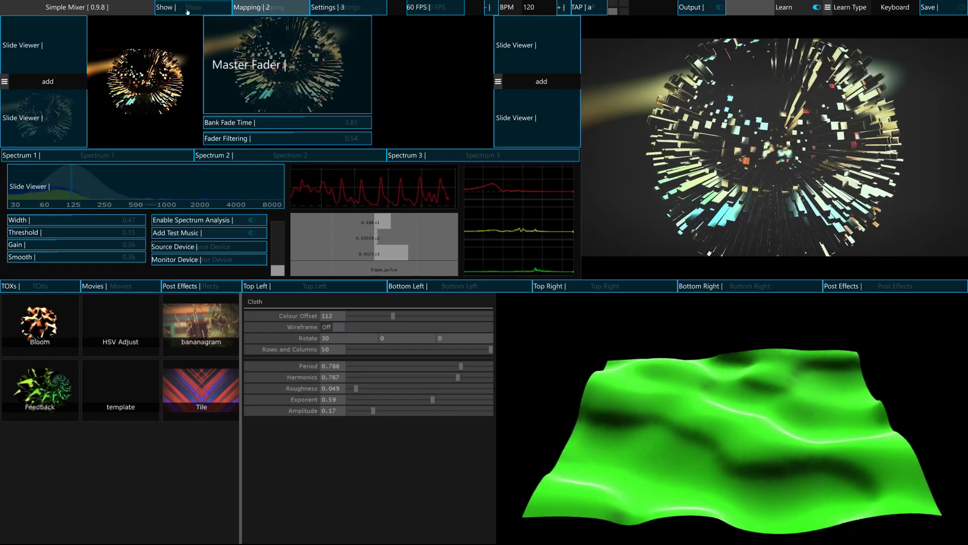
left_click(211, 14)
type("1")
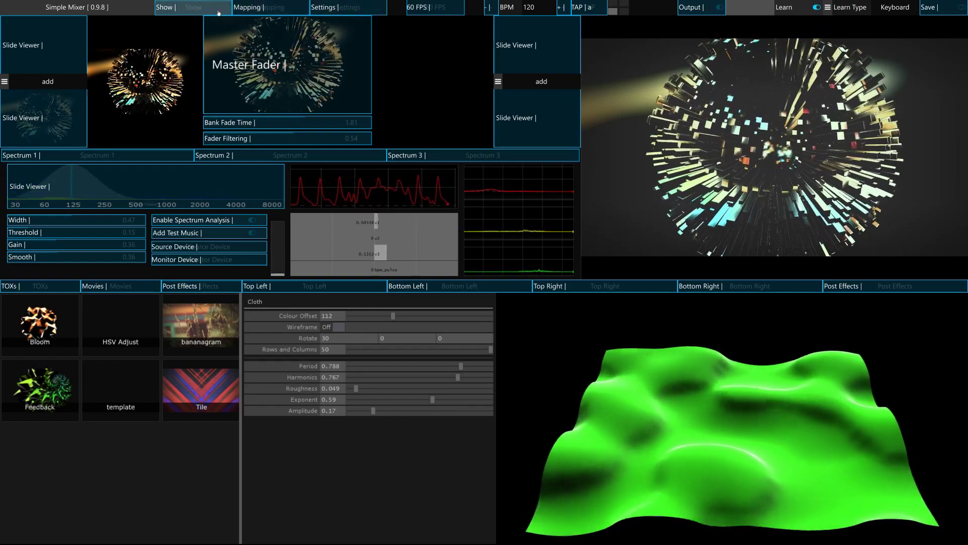
key("Return")
type("2")
key("Return")
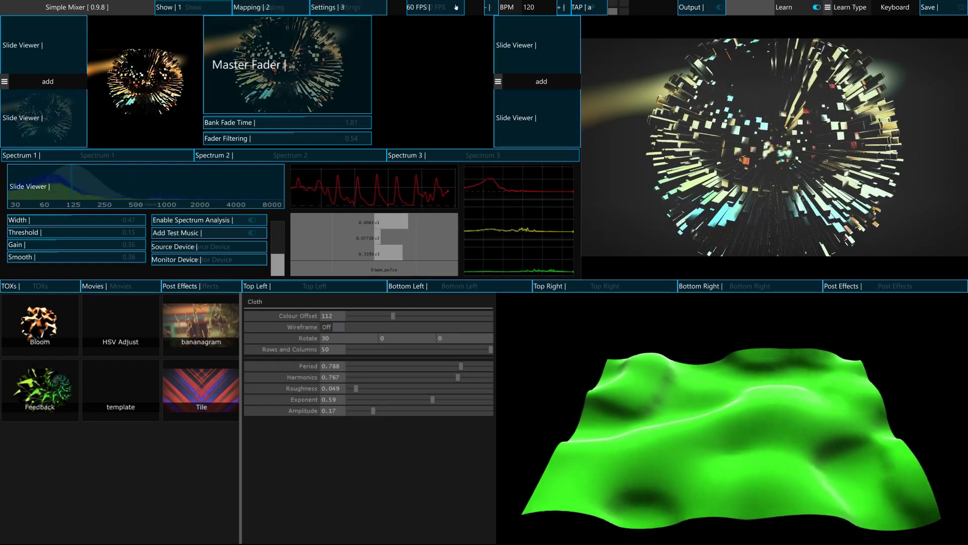
left_click(797, 13)
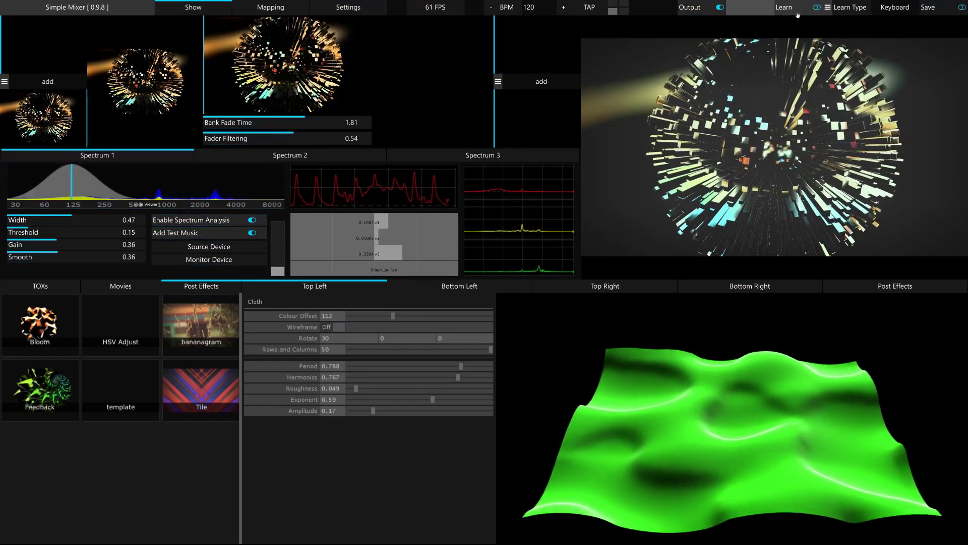
Test the 1, 2 and 3 key mappings by switching between the Show, Mapping and Settings pages, ending on Settings.
key("2")
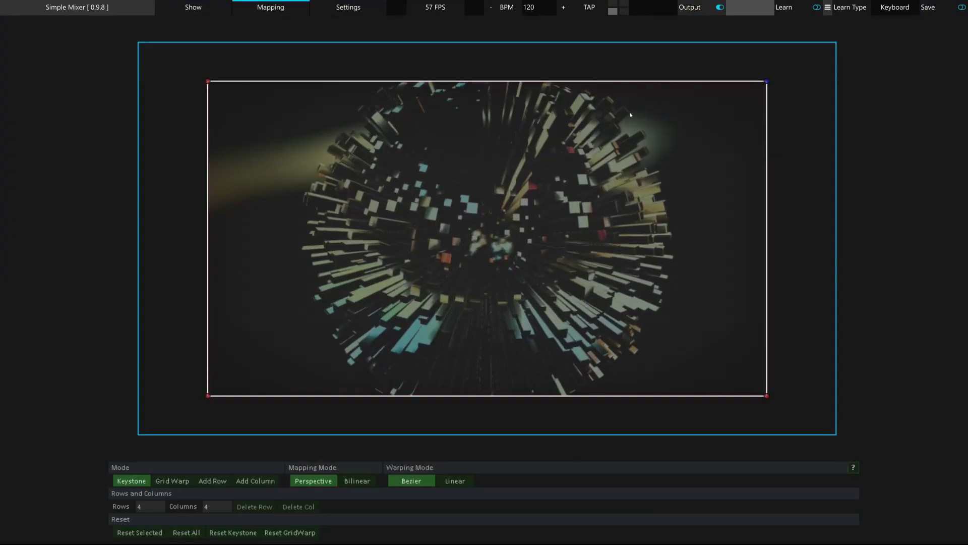
key("3")
key("1")
key("2")
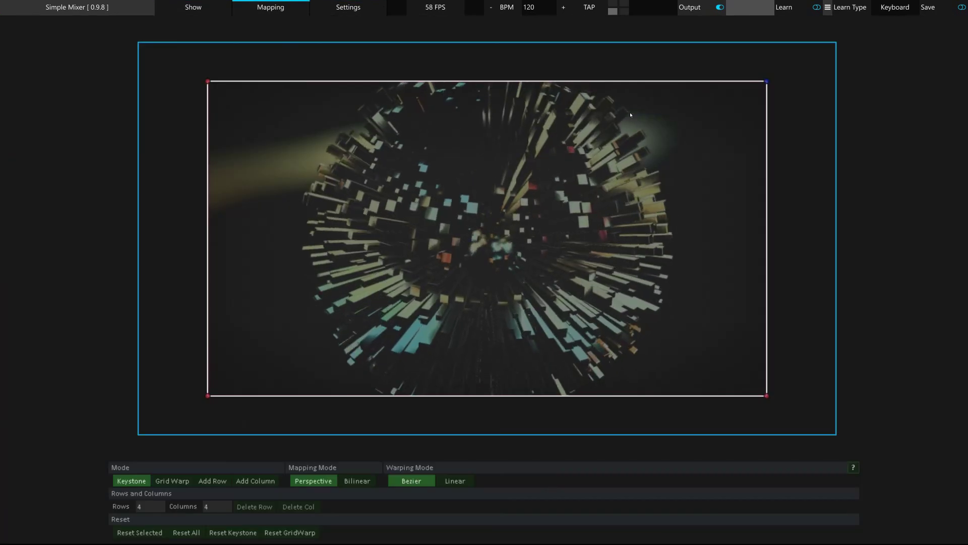
key("3")
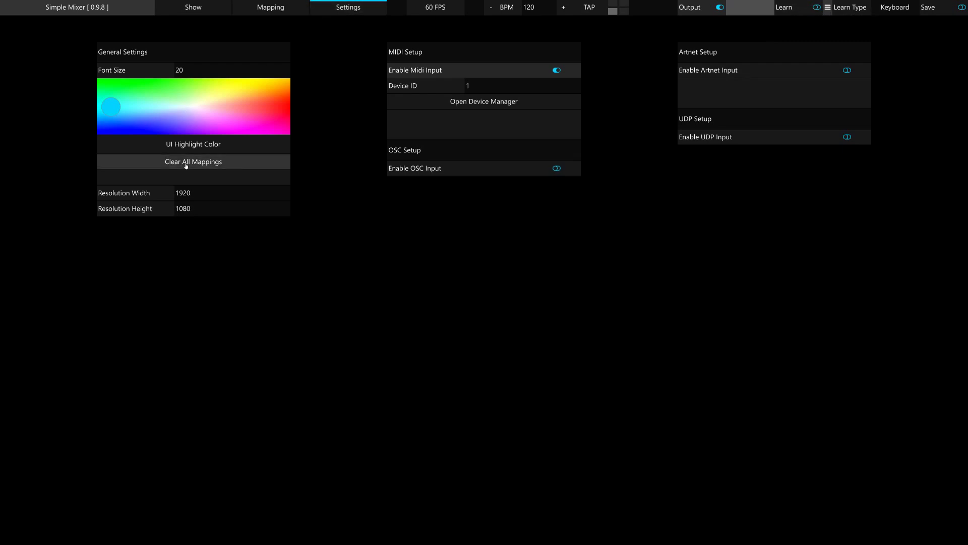
left_click(202, 8)
left_click(340, 10)
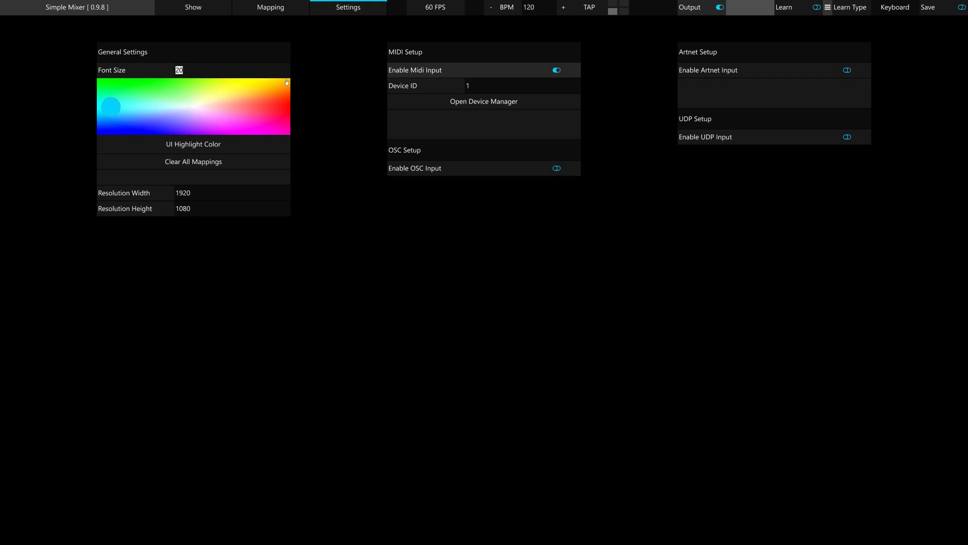
Try a smaller interface font size, set it back to 20, and change the UI highlight color to orange.
key("Return")
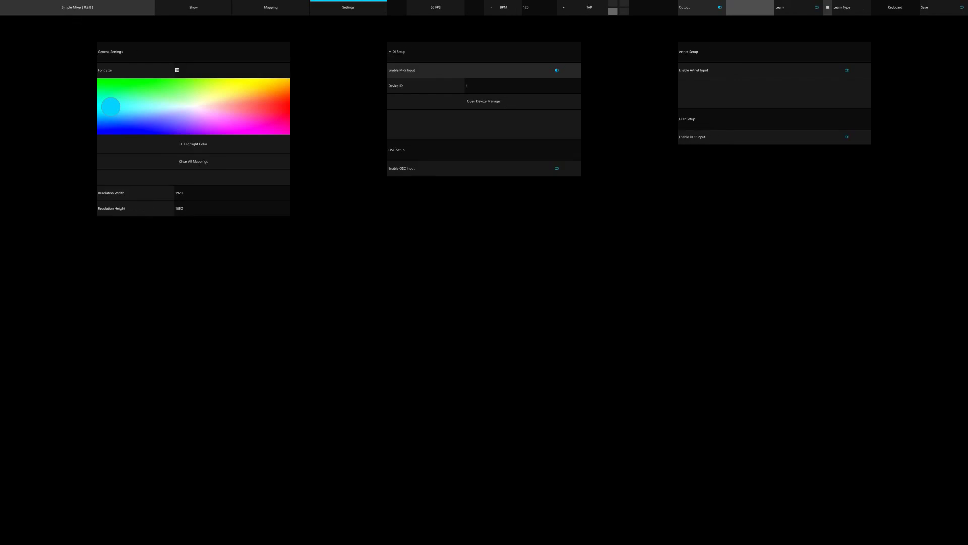
type("20")
key("Return")
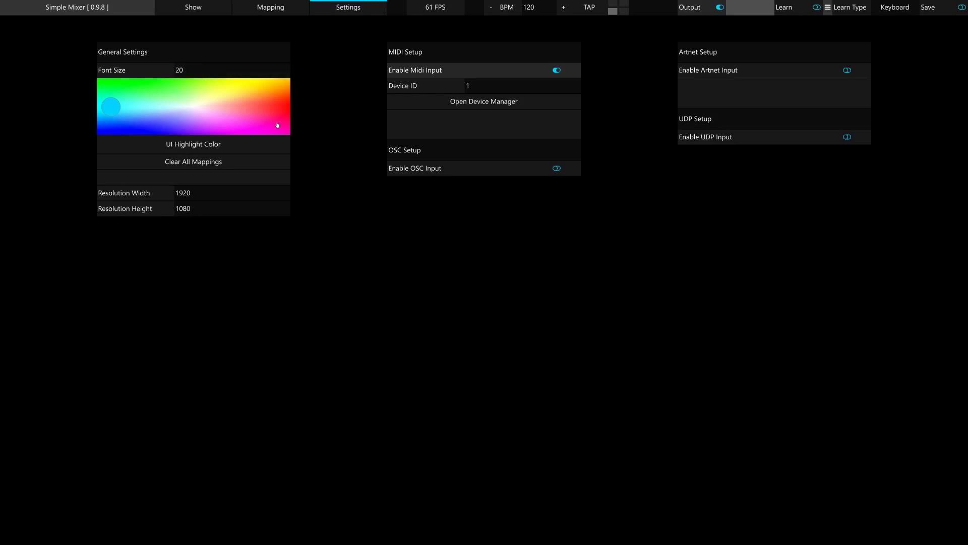
left_click_drag(117, 104, 305, 94)
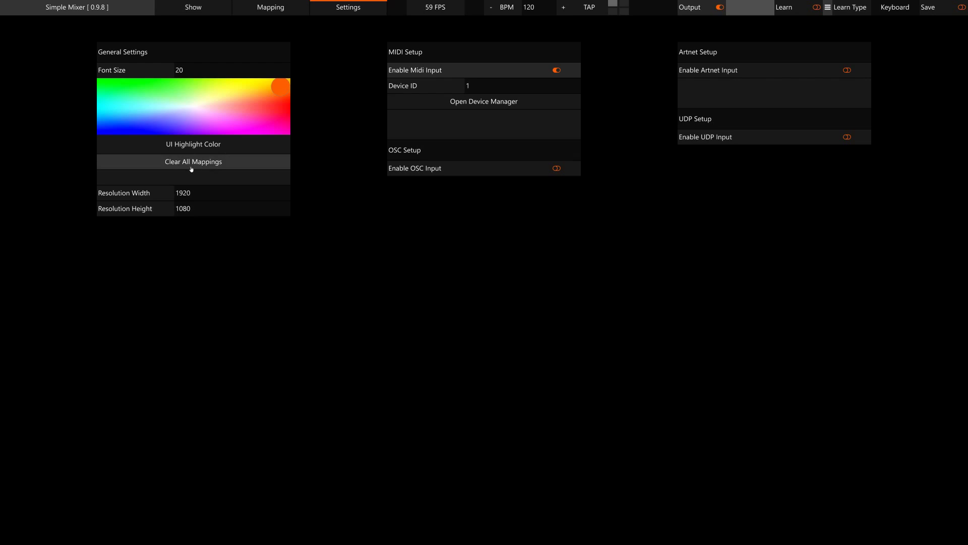
Toggle MIDI input off and on, enable OSC, Artnet and UDP input to show their options, and disable UDP and Artnet.
left_click(553, 71)
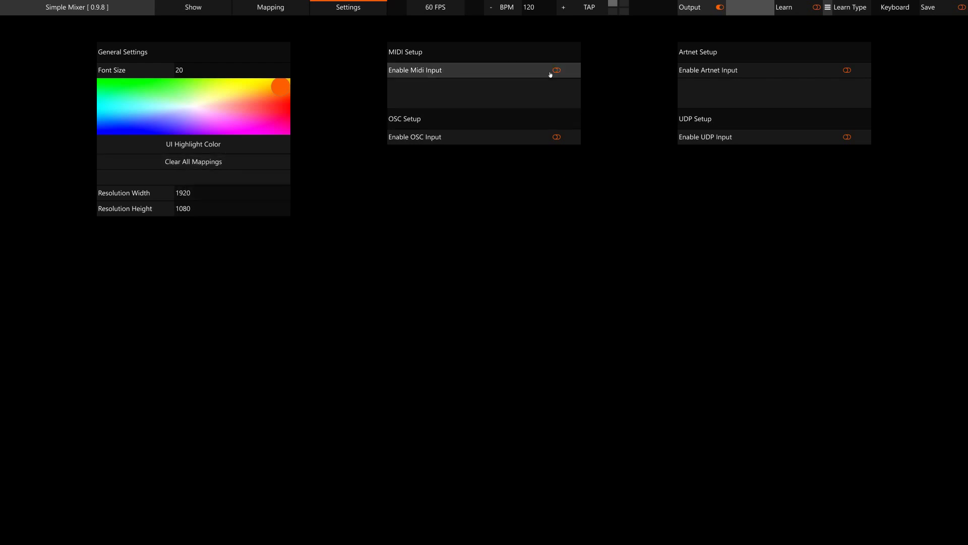
left_click(551, 72)
left_click(557, 168)
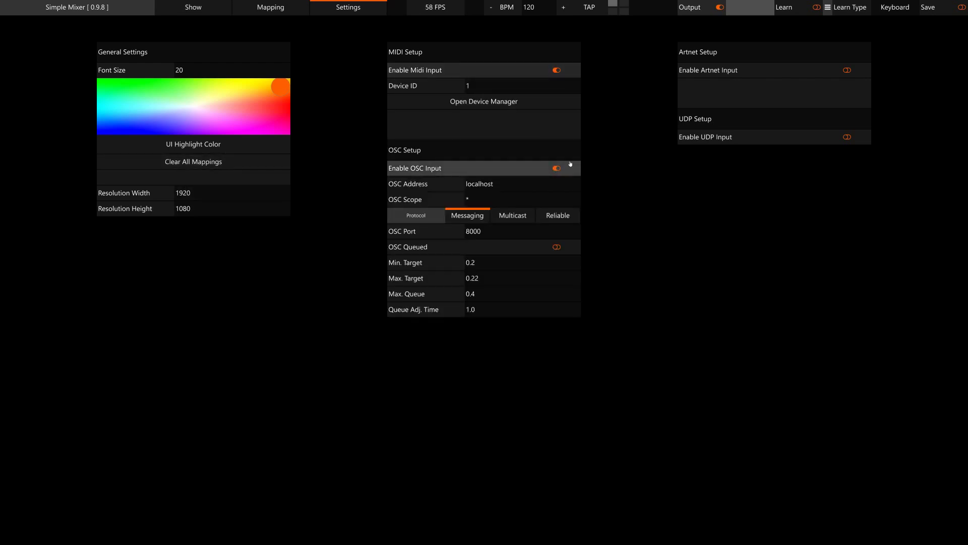
left_click(827, 71)
left_click(799, 217)
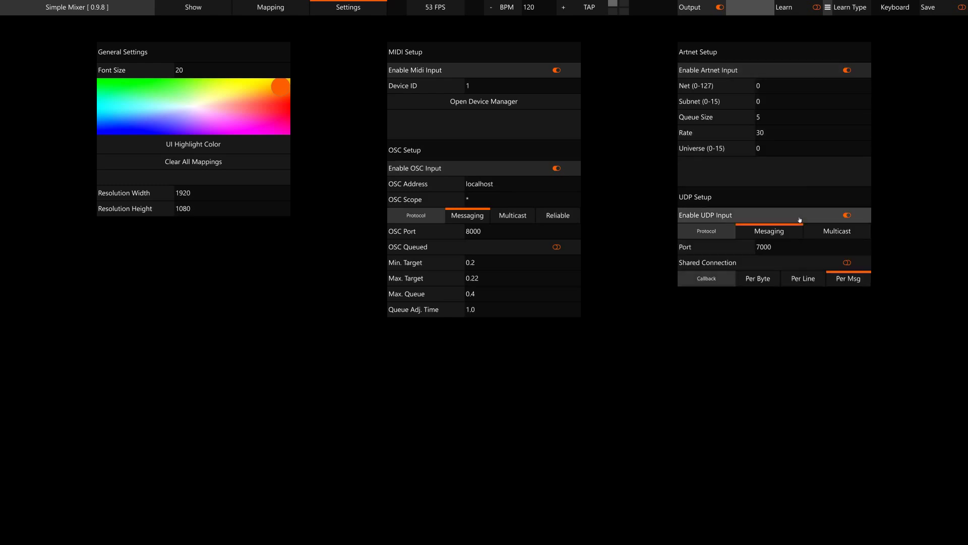
left_click(800, 217)
left_click(785, 71)
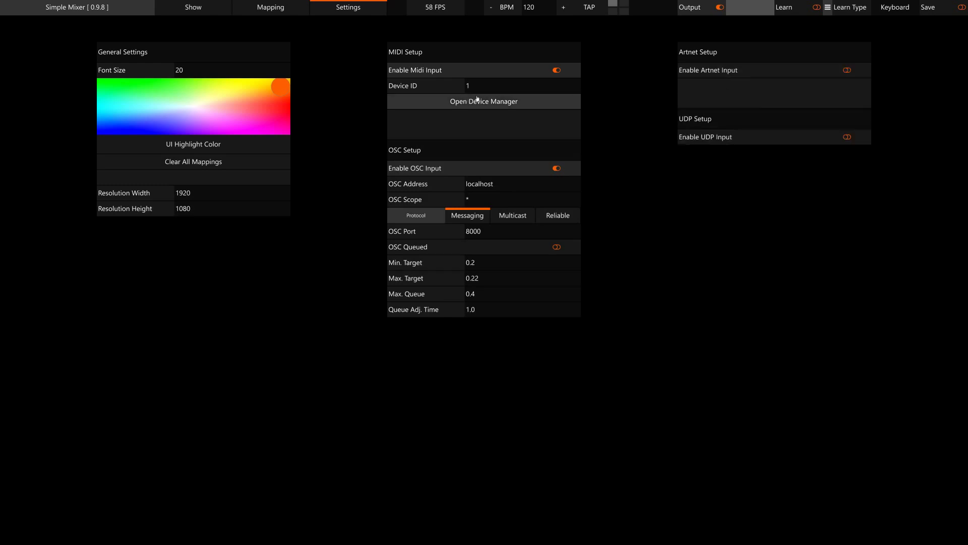
Disable the MIDI input and the OSC input.
left_click(469, 77)
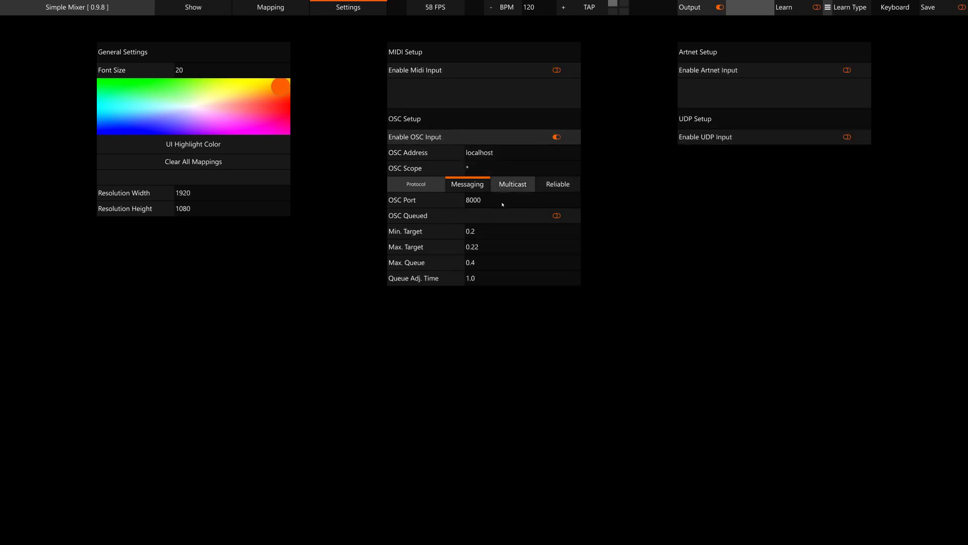
left_click(470, 141)
left_click(471, 140)
left_click(547, 140)
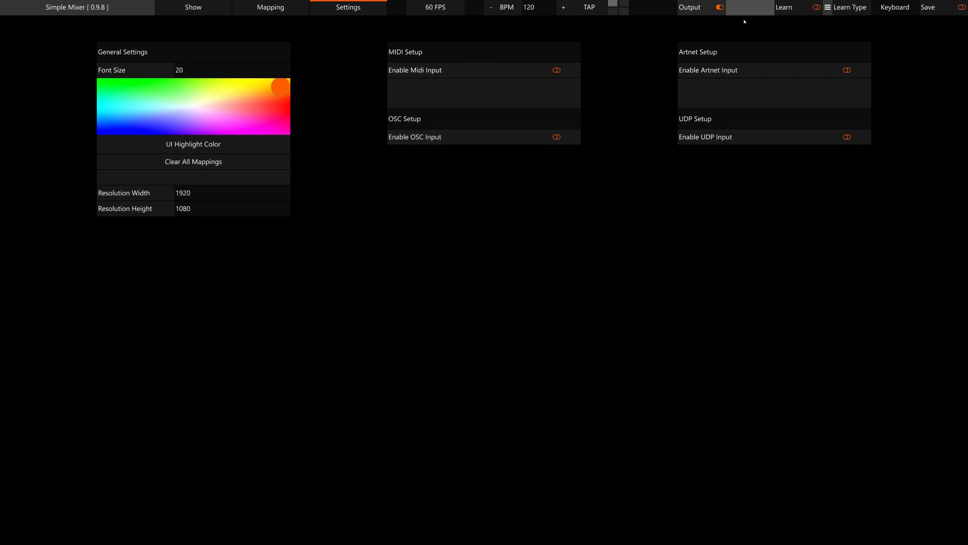
Tap in a new tempo and nudge the BPM back to 120.
left_click(590, 12)
left_click(591, 12)
left_click(590, 13)
left_click(591, 12)
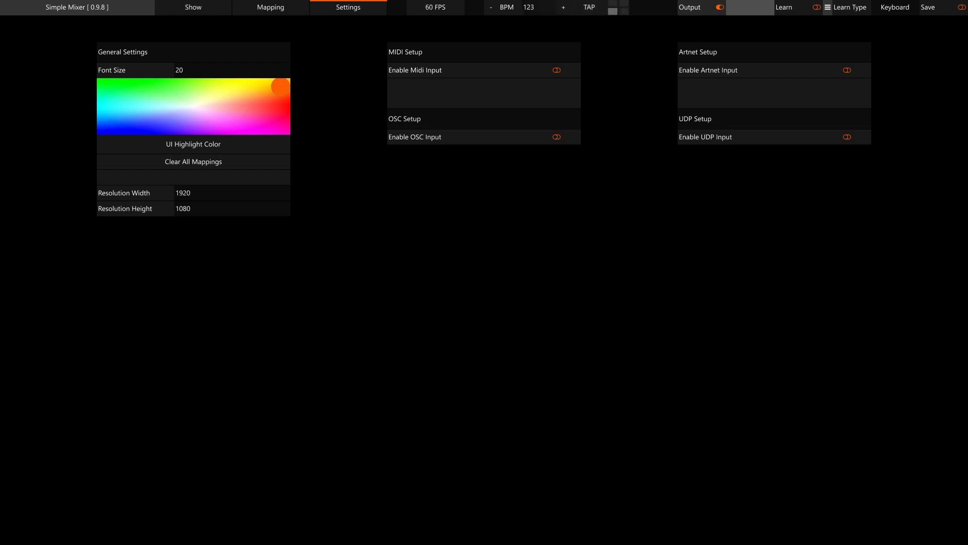
left_click(492, 8)
left_click(491, 8)
left_click(491, 8)
left_click(565, 10)
Flip through the Mapping and Settings pages and return to the Show page.
left_click(293, 8)
left_click(335, 7)
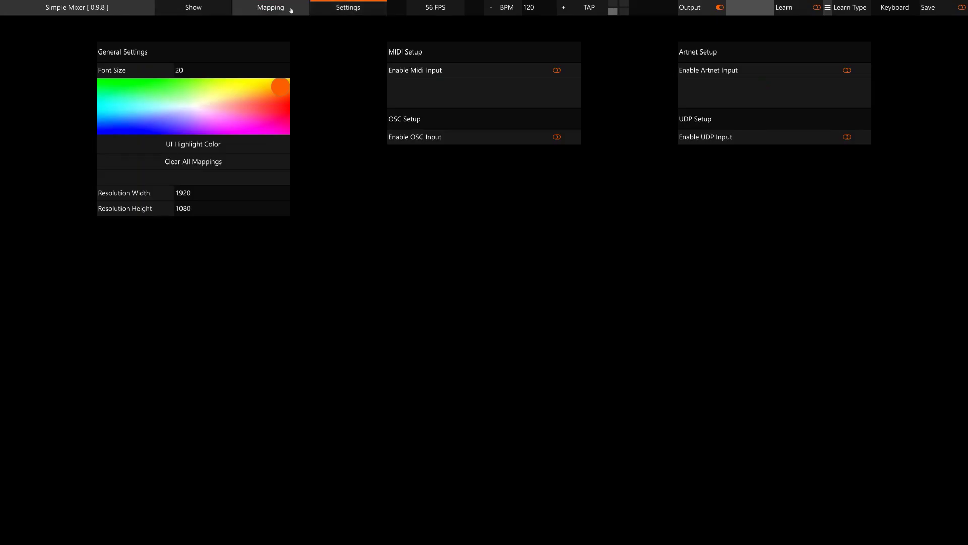
left_click(291, 10)
left_click(207, 11)
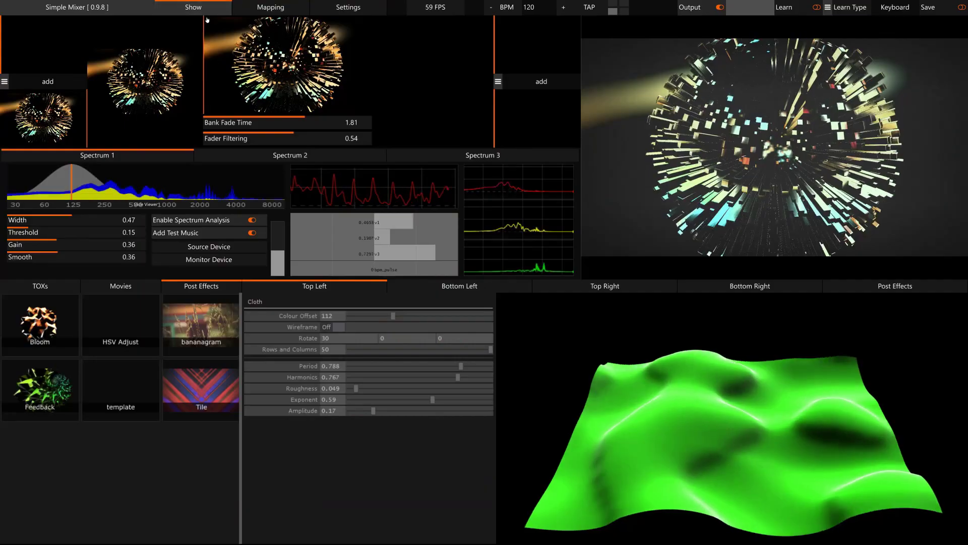
Load the tall-grass movie clip into the empty Top Left slot.
left_click(121, 286)
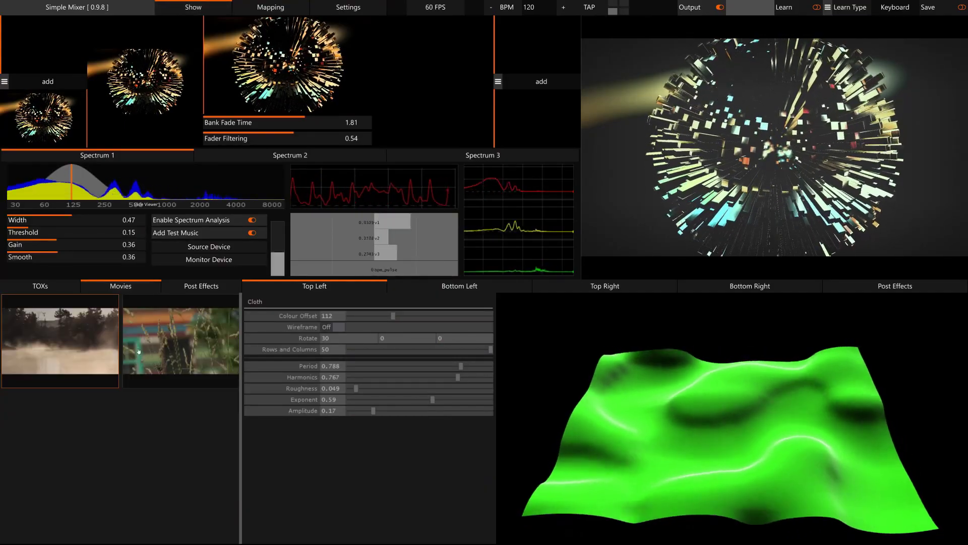
left_click_drag(138, 352, 36, 66)
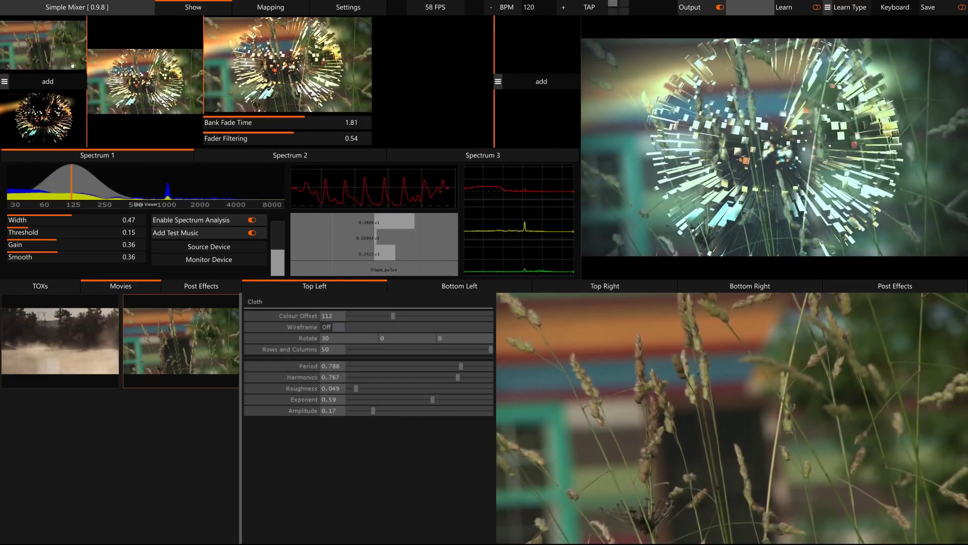
Browse the post effects and de-assign the effect in the first post effect slot.
left_click(207, 286)
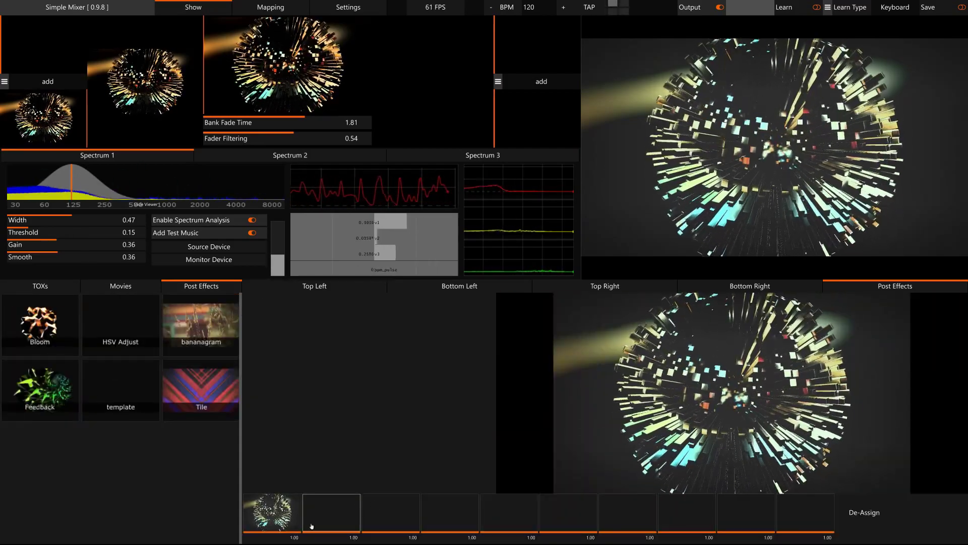
left_click(261, 527)
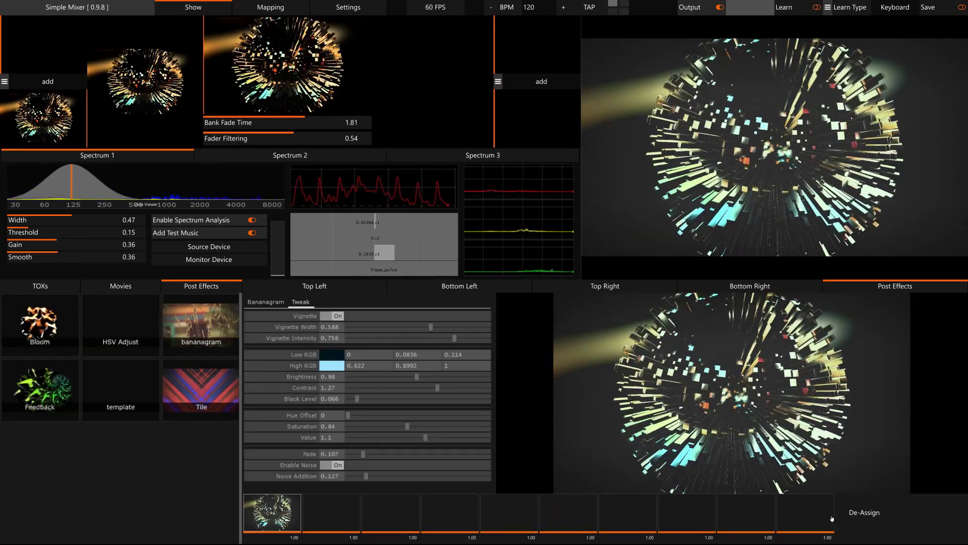
left_click(863, 511)
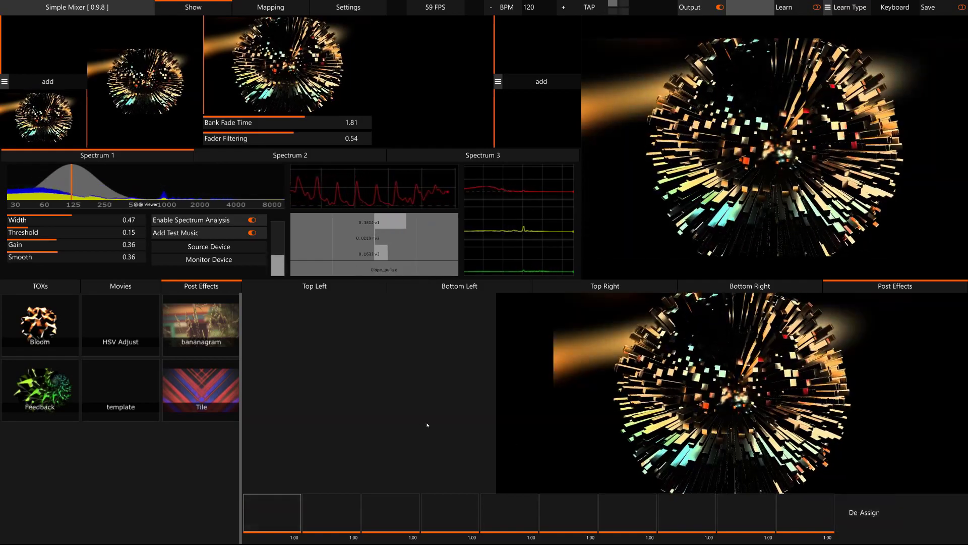
Load the first TOX, the dark blue sci-fi scene, into the Top Left slot.
left_click(65, 286)
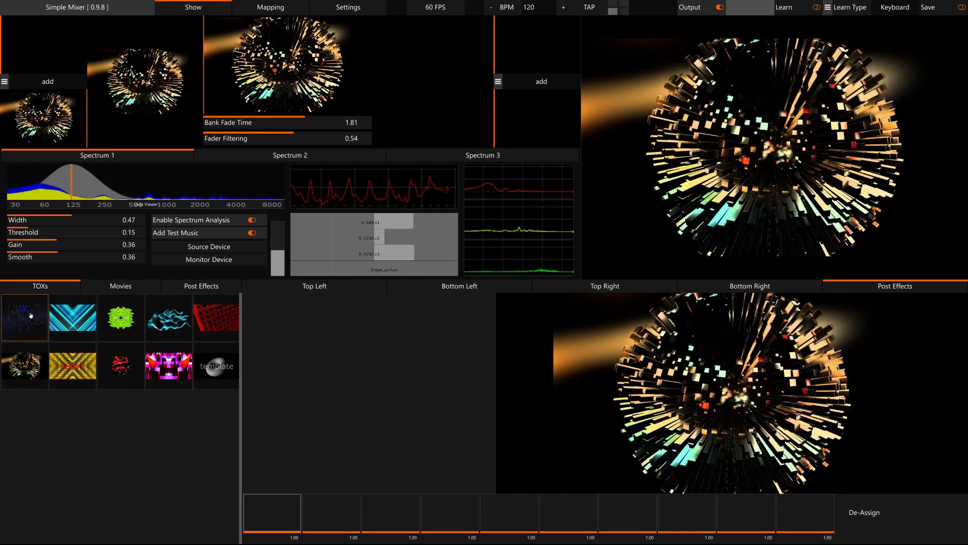
left_click(27, 53)
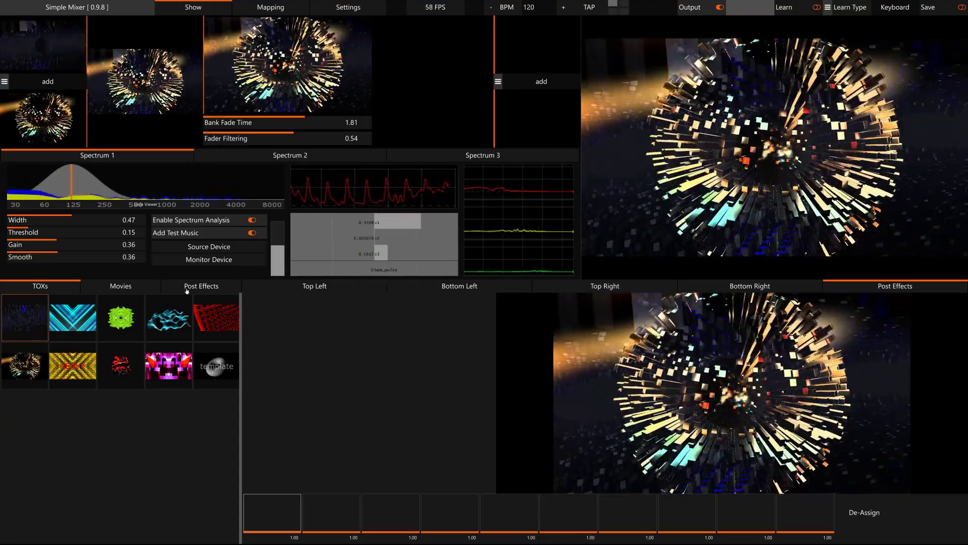
Examine the Instances, Process, Render and Infos parameters of the TOX in the Top Left slot.
left_click(262, 287)
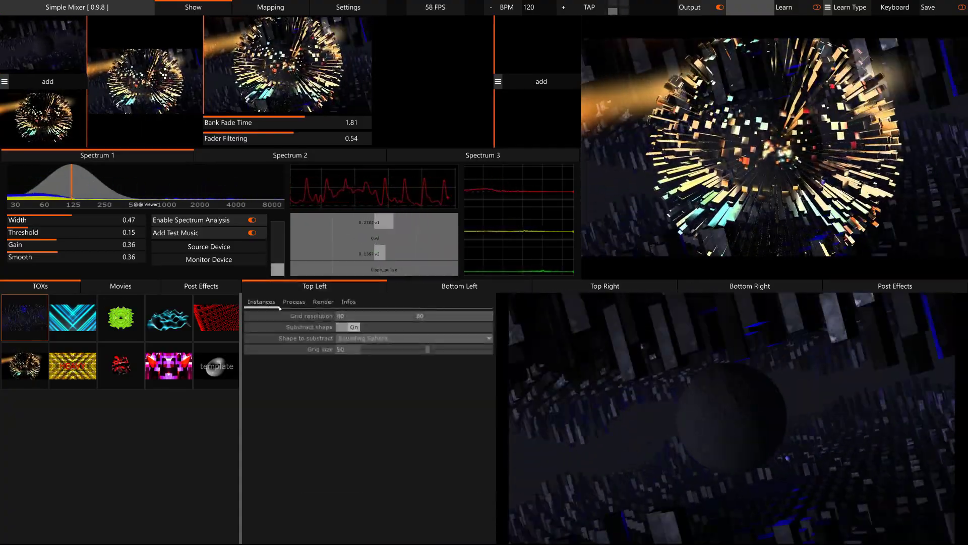
left_click(294, 301)
left_click(323, 302)
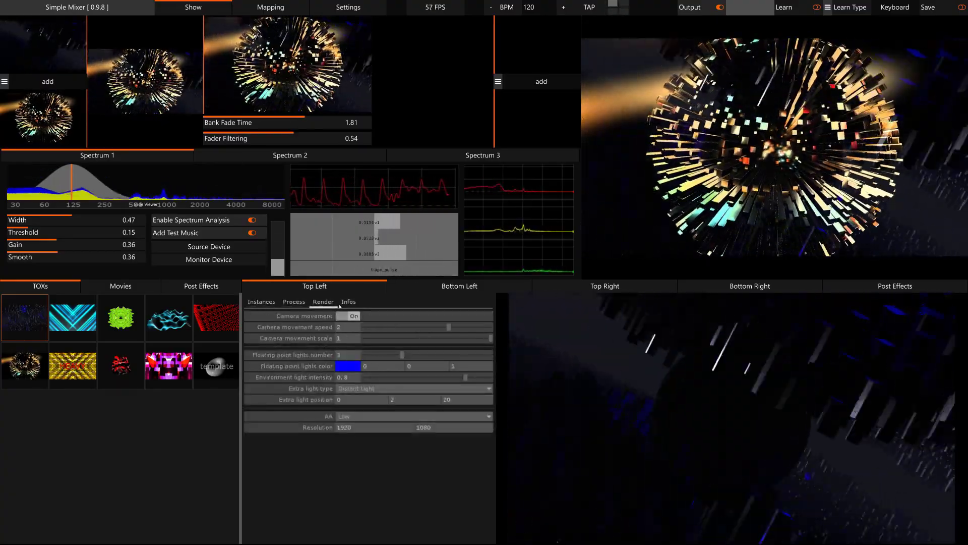
left_click(341, 303)
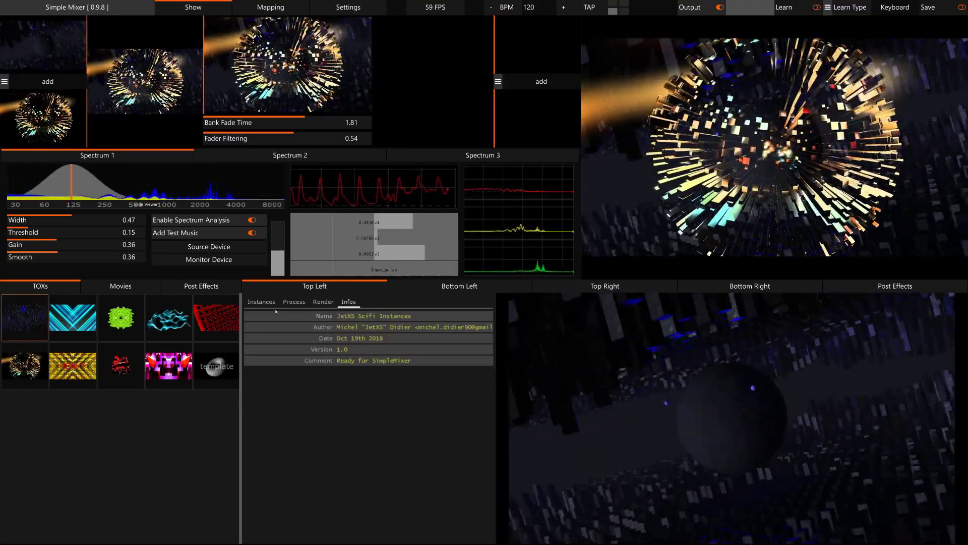
left_click(261, 302)
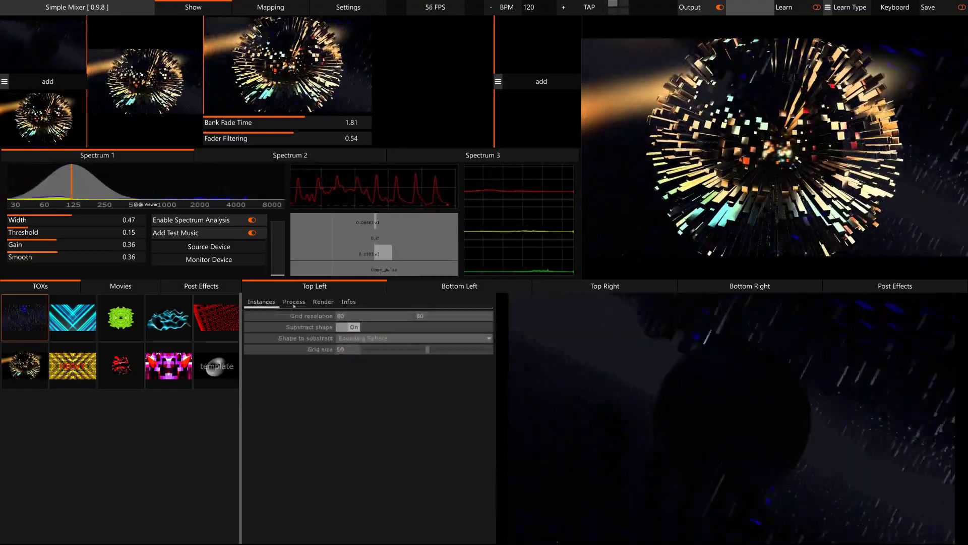
left_click(294, 303)
left_click(261, 302)
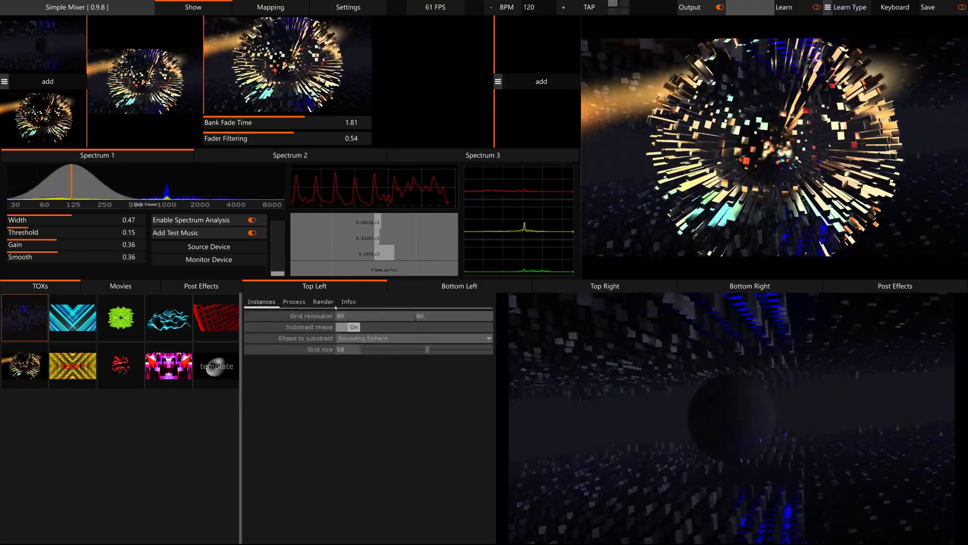
Try Point Light as the extra light type of the Top Left TOX, and switch it back to Distant Light.
left_click(326, 302)
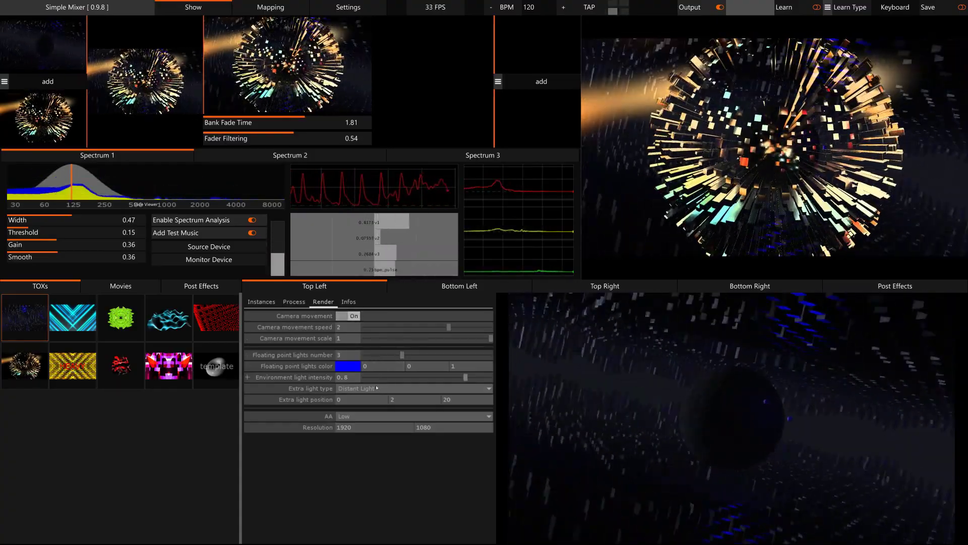
left_click(376, 387)
left_click(310, 435)
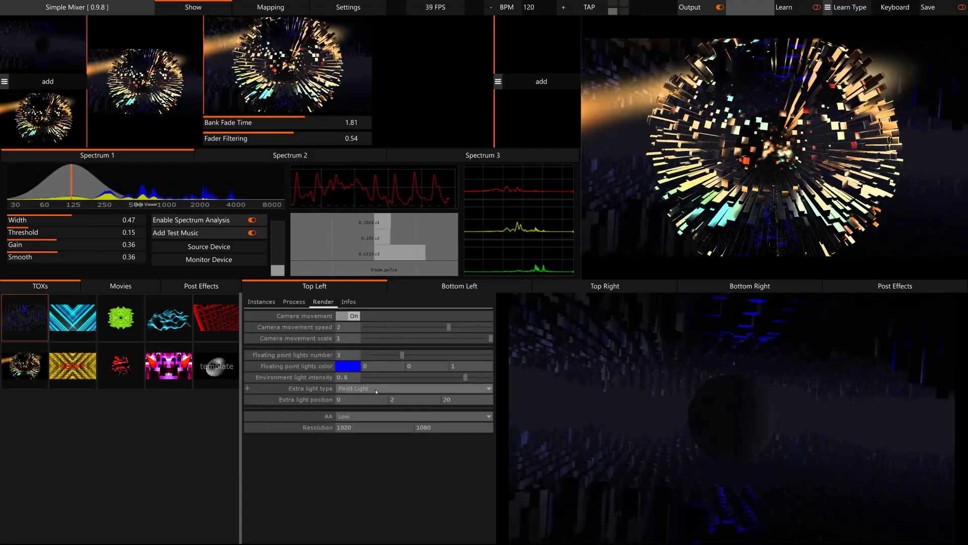
left_click(376, 389)
left_click(309, 435)
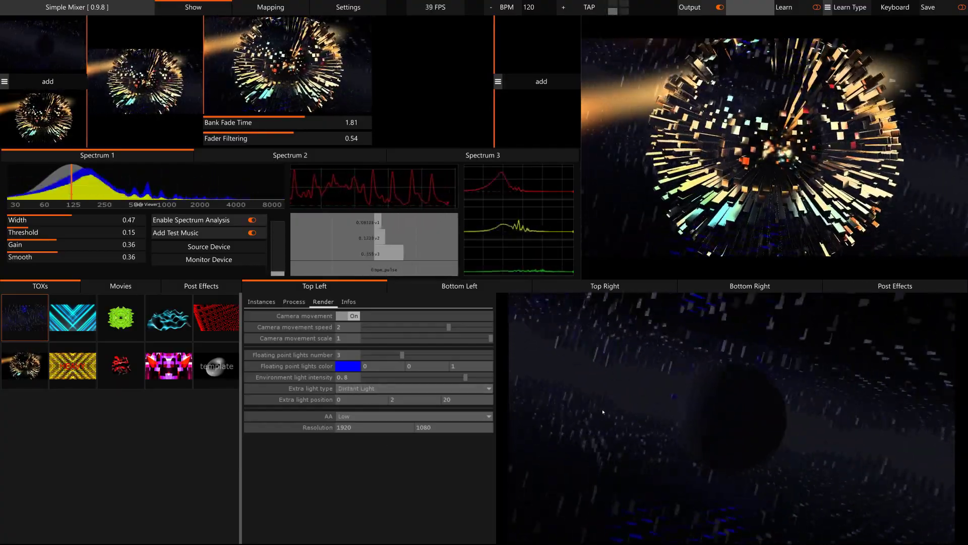
Turn off the environment map display in the effects parameters of the TOX in the Bottom Left slot.
left_click(262, 302)
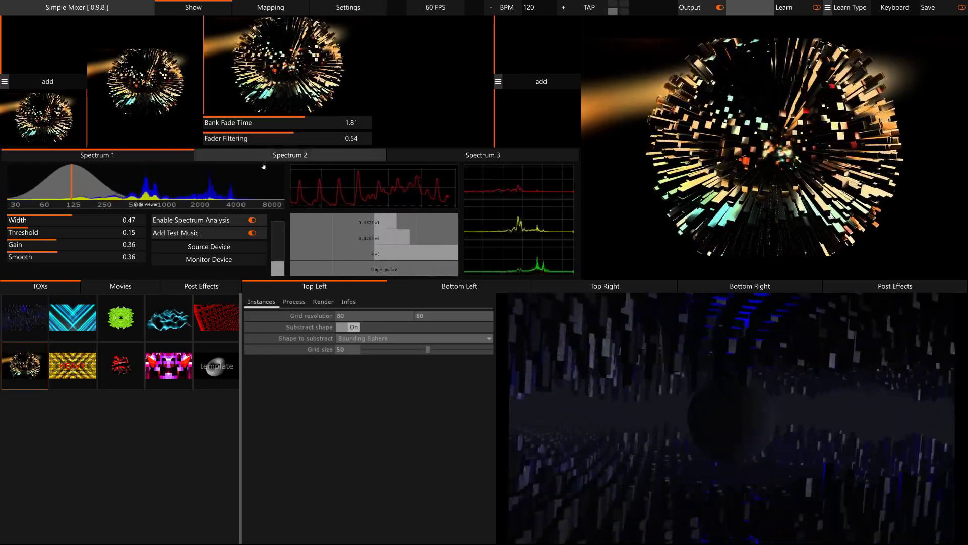
left_click(447, 284)
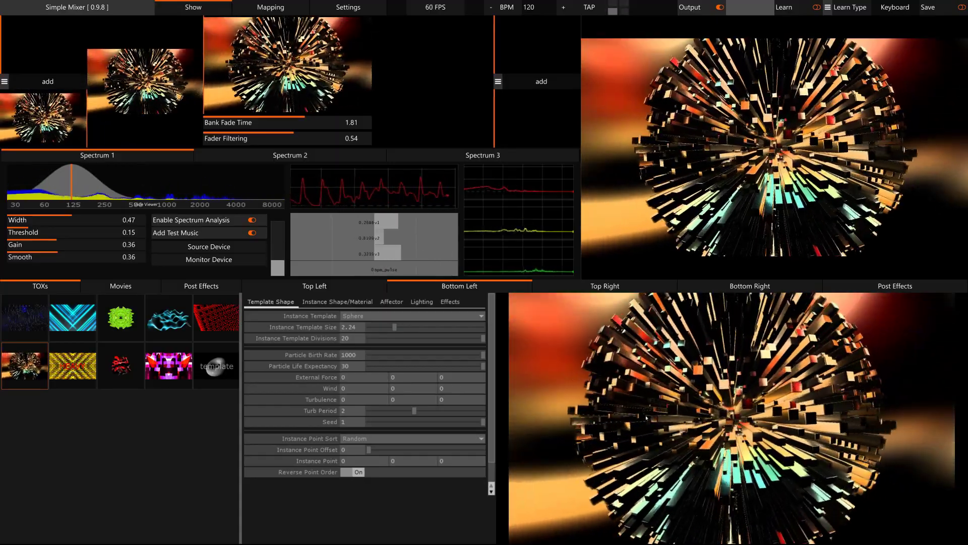
left_click(450, 302)
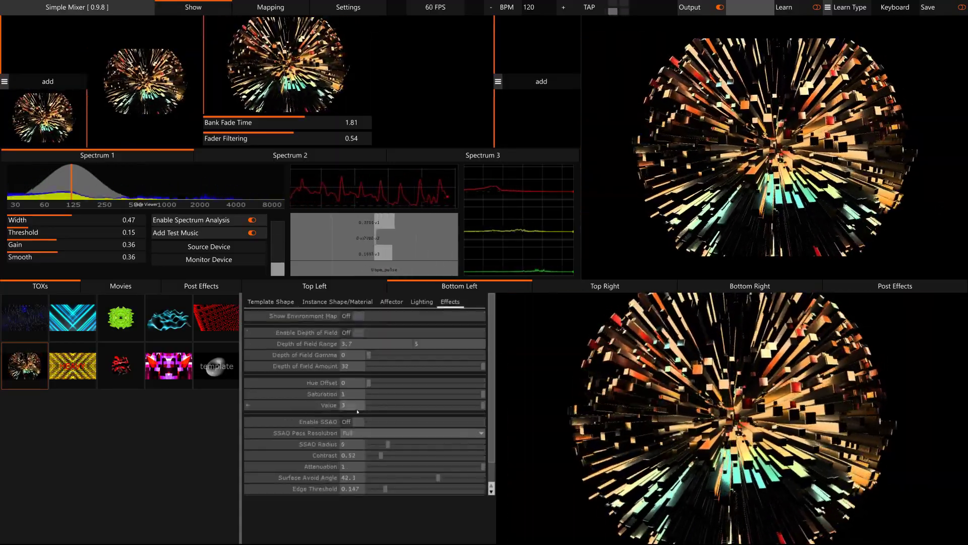
Set the Bottom Left TOX's instance template to Cube Grid with a size of 1.81 and 10 divisions.
left_click(263, 302)
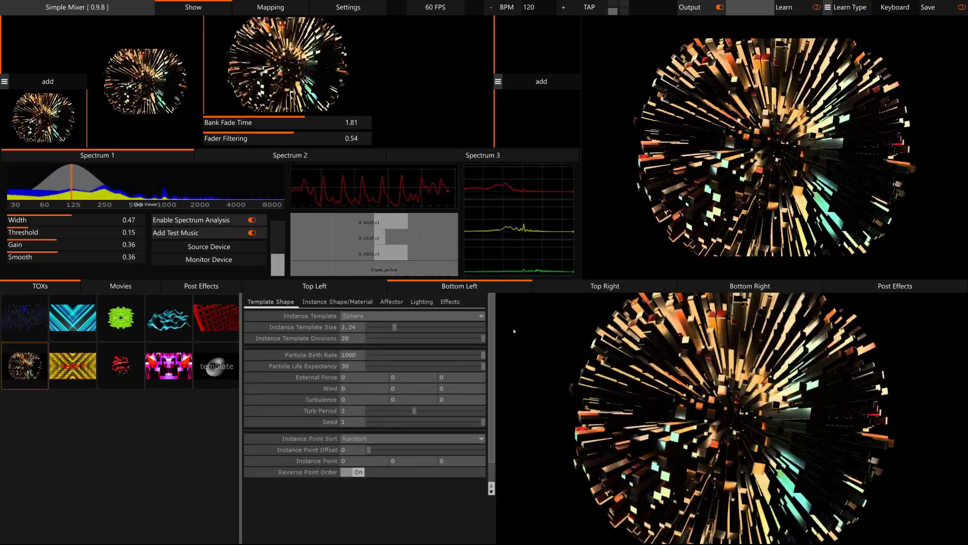
left_click(358, 316)
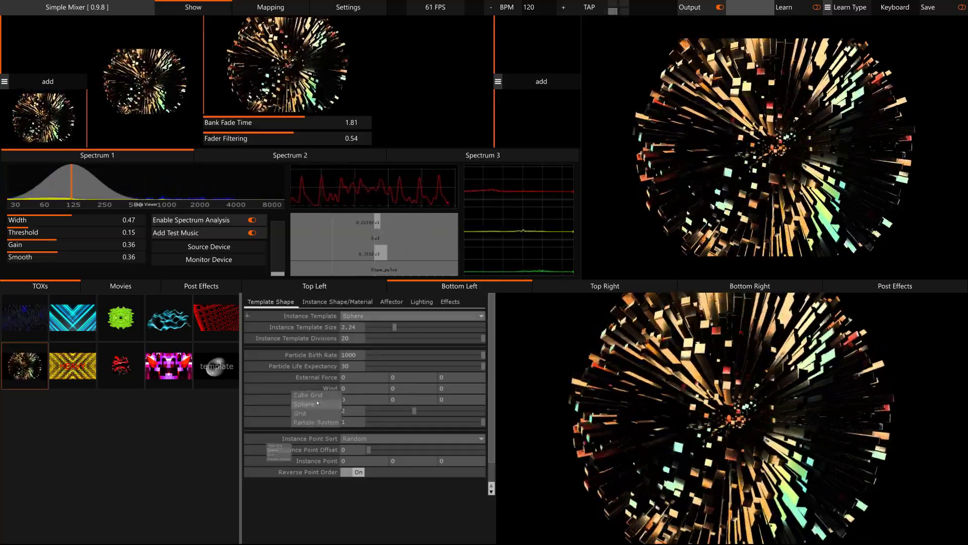
left_click(315, 399)
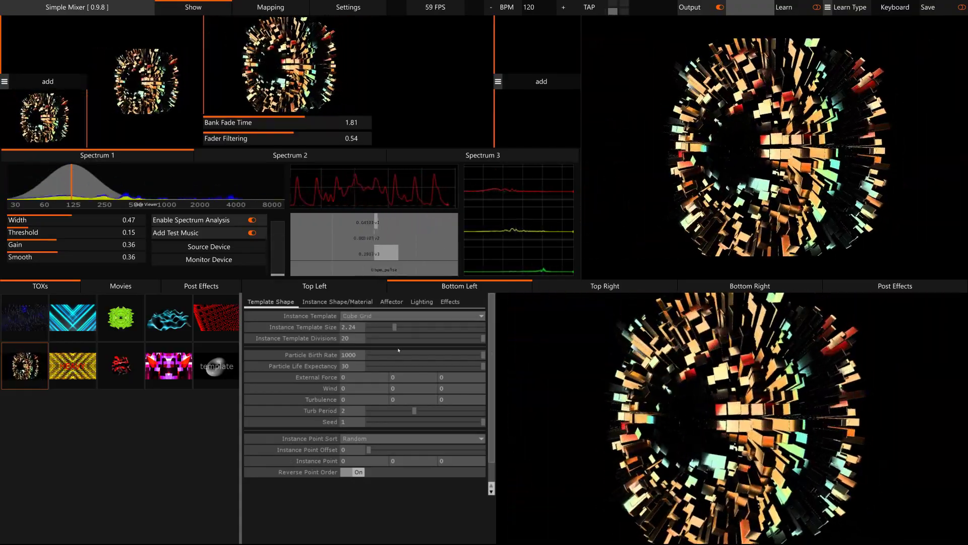
mouse_move(360, 332)
left_mouse_down()
mouse_move(412, 333)
mouse_move(373, 341)
left_mouse_up()
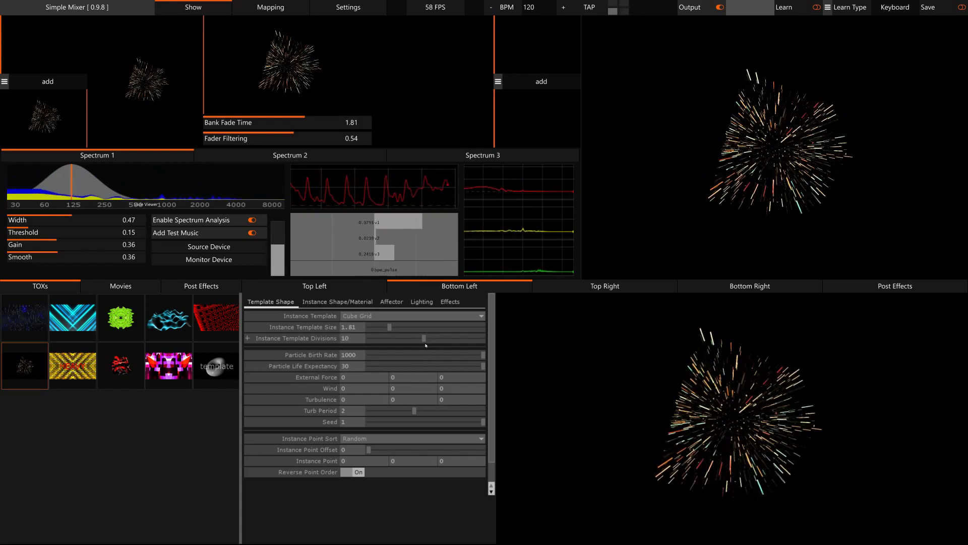
Try Sphere and Grid as the instance template, and raise the template divisions to 14.
left_click(408, 316)
left_click(317, 404)
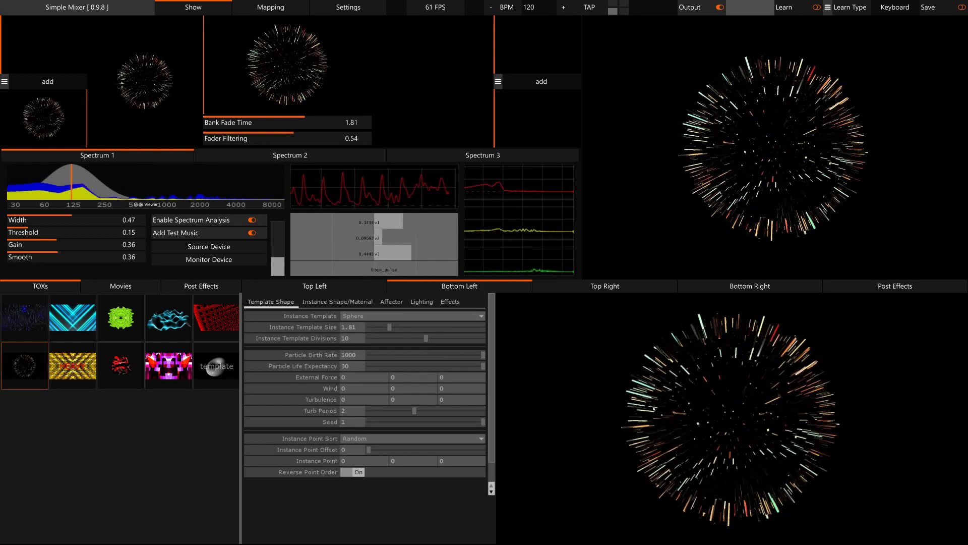
left_click(409, 316)
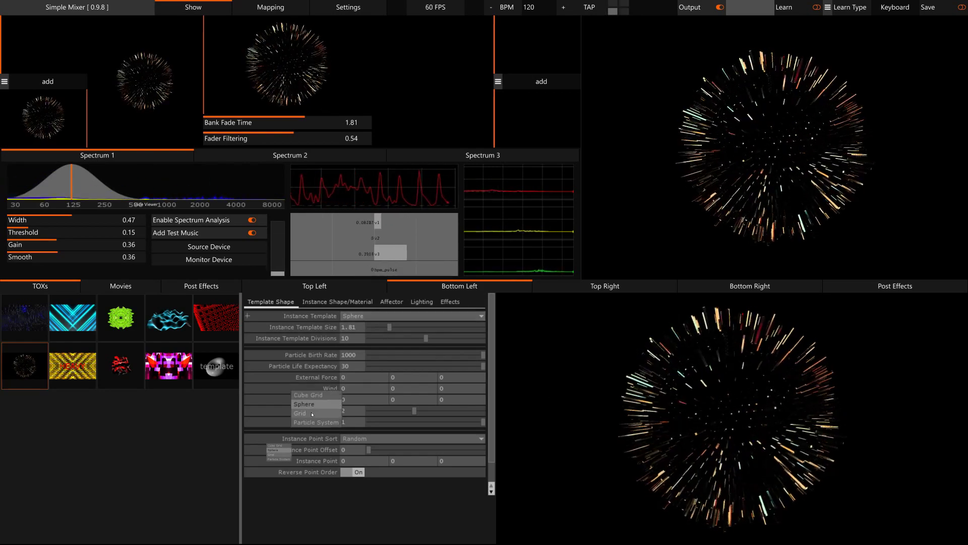
left_click(307, 414)
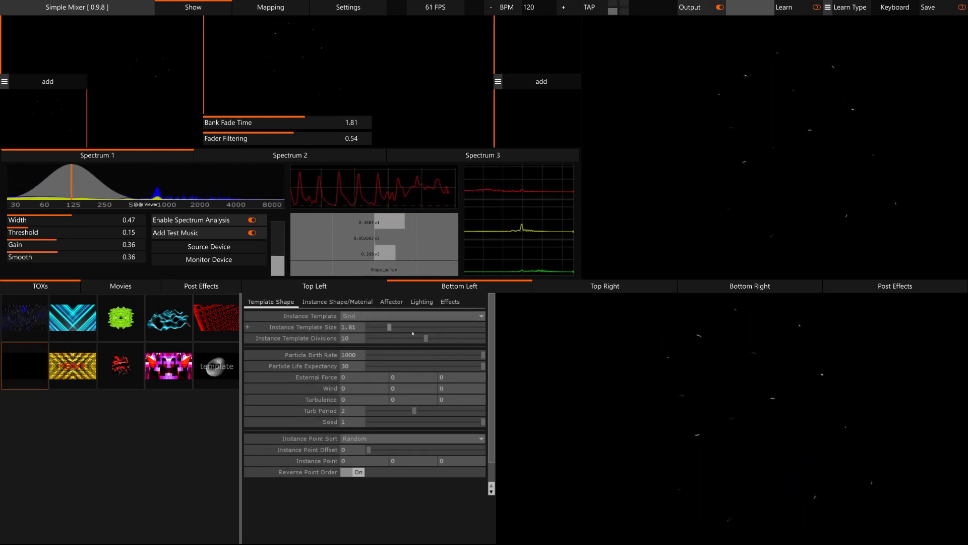
left_click_drag(435, 340, 524, 341)
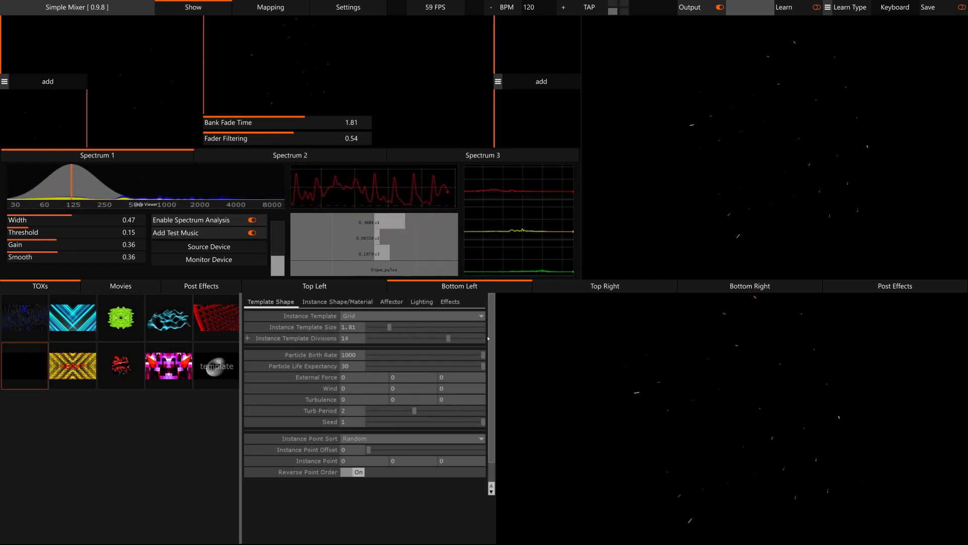
Switch the instance template to Particle System and set the turbulence to 4.1 on all three axes.
left_click(409, 316)
left_click(316, 425)
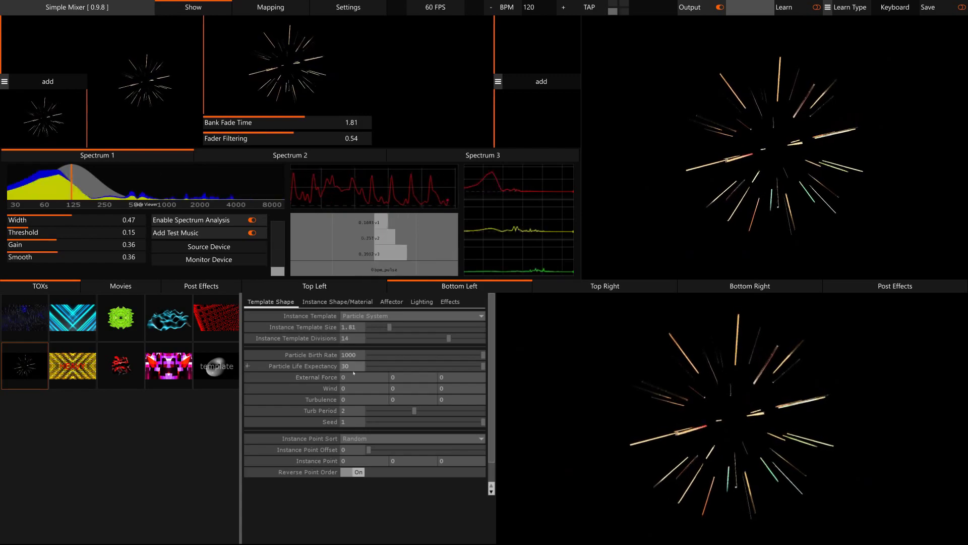
left_click_drag(333, 395, 288, 439)
scroll(288, 438, "down", 1)
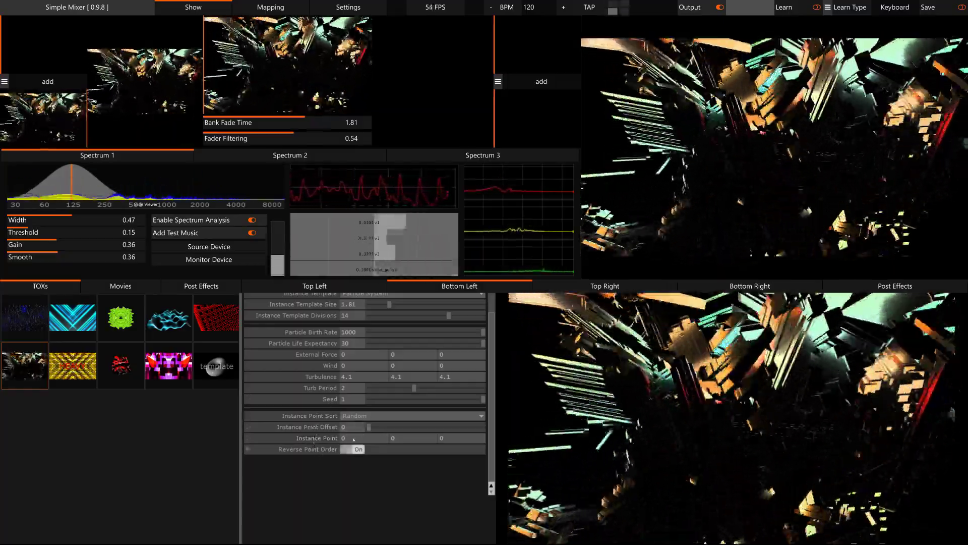
Return the instance template to Cube Grid and set its size to 4.47.
scroll(323, 308, "up", 2)
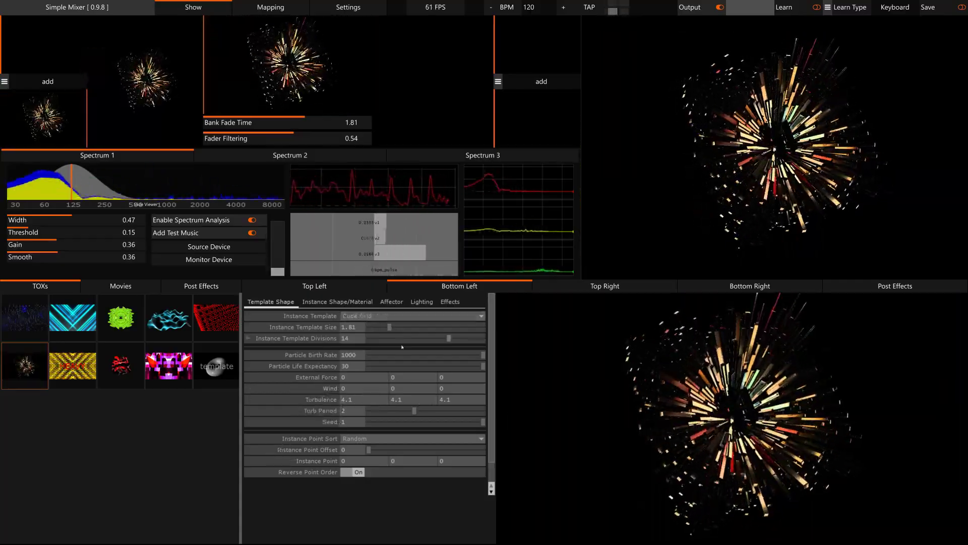
left_click_drag(395, 329, 425, 328)
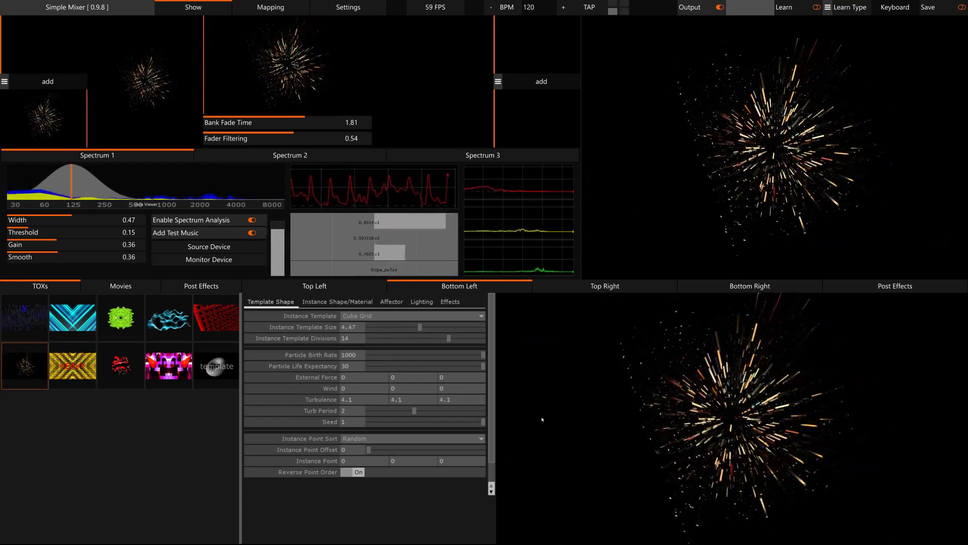
Change the Bottom Left TOX's instance shape to Sphere and set its third size value to 0.01.
left_click(337, 302)
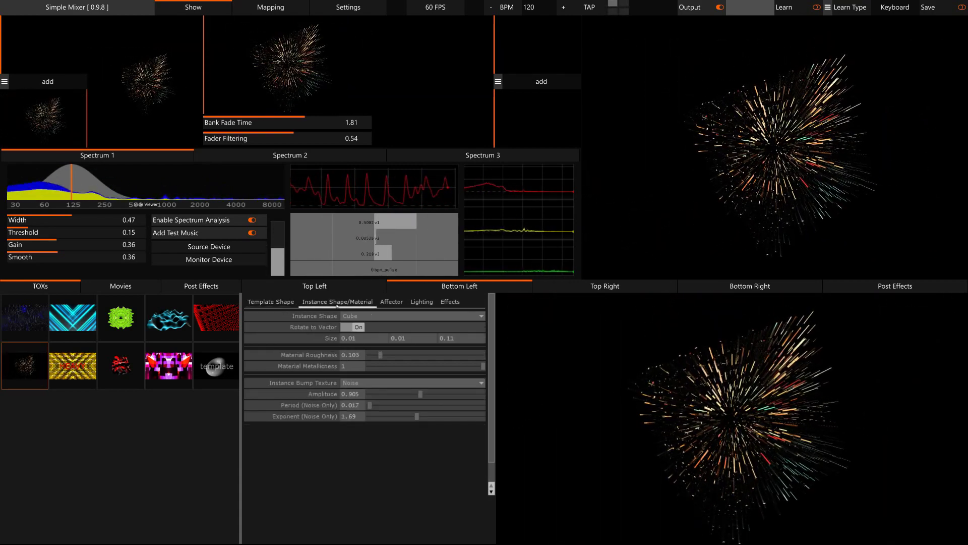
left_click(368, 317)
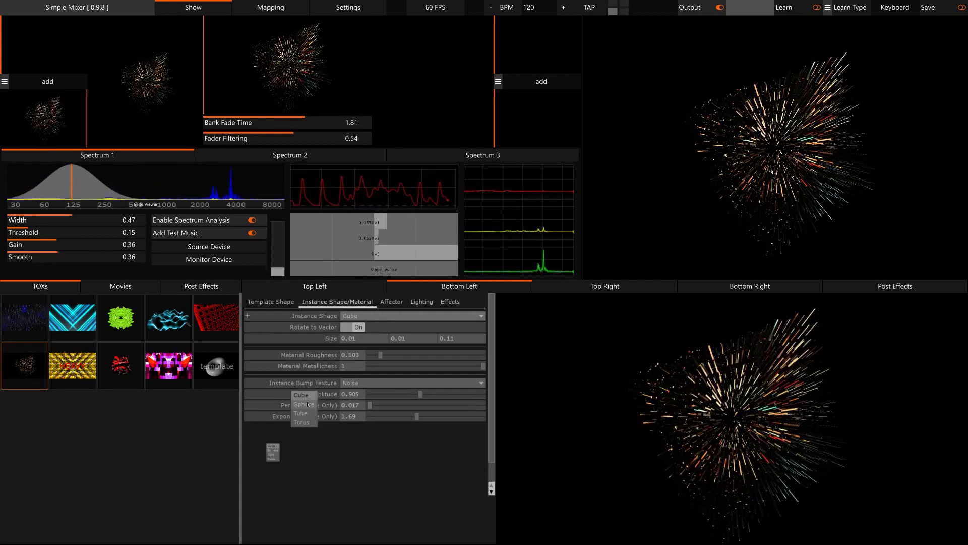
left_click(309, 407)
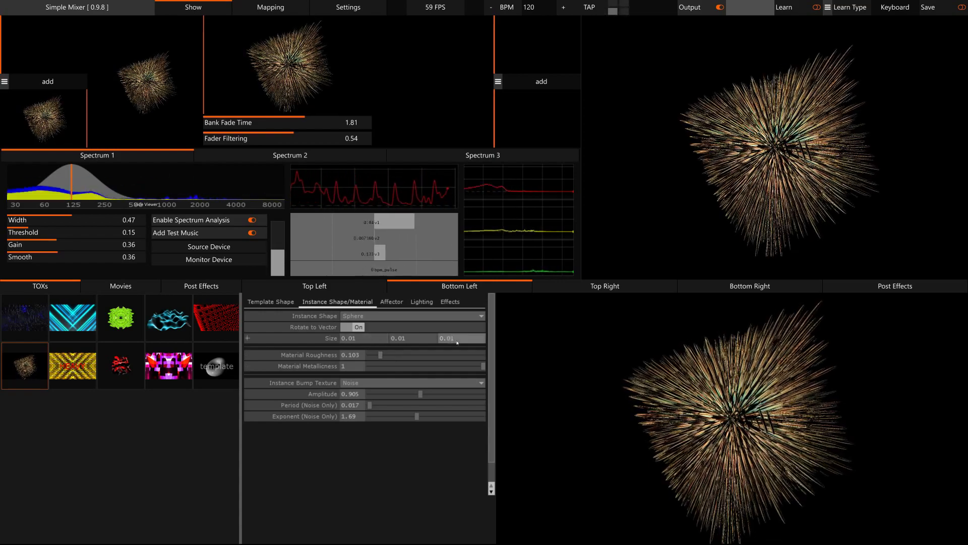
key("Return")
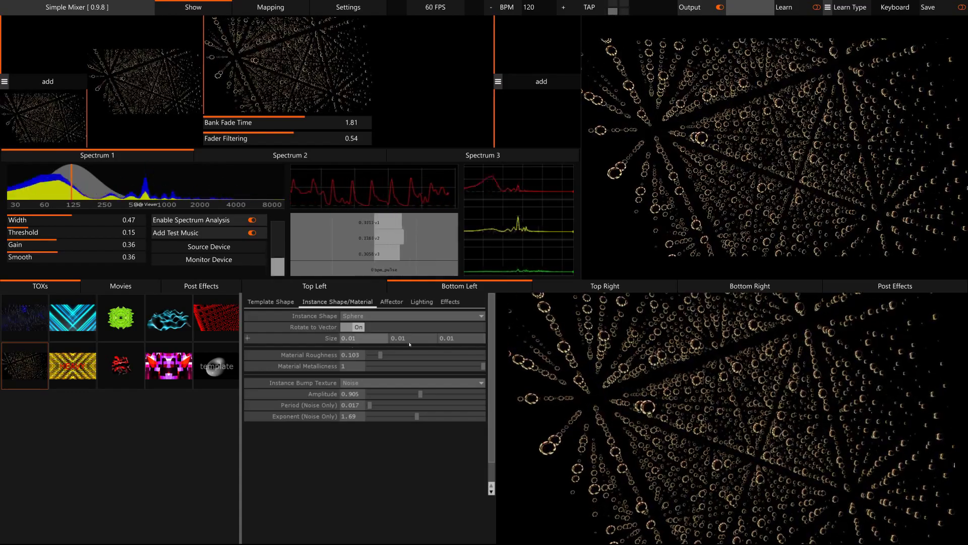
Turn off Rotate to Vector and set the instance shape to Cube.
left_click(359, 327)
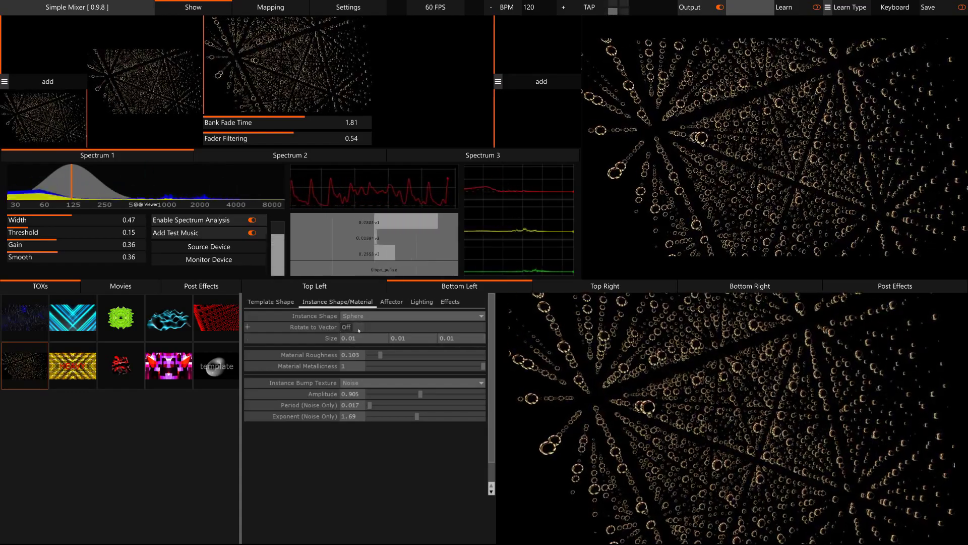
left_click(384, 316)
left_click(305, 408)
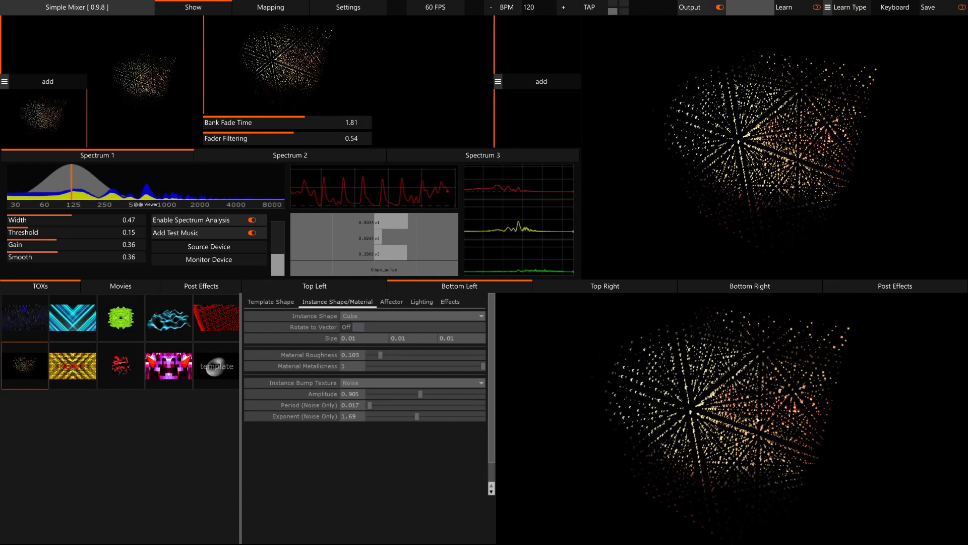
left_click(350, 328)
left_click(350, 328)
Set the cube instance size to 0.1 on all three axes and compare the result with Rotate to Vector on and off.
left_click_drag(353, 338, 367, 343)
left_click(367, 342)
type("0.1")
key("Tab")
type("0.1")
key("Tab")
type("0.1")
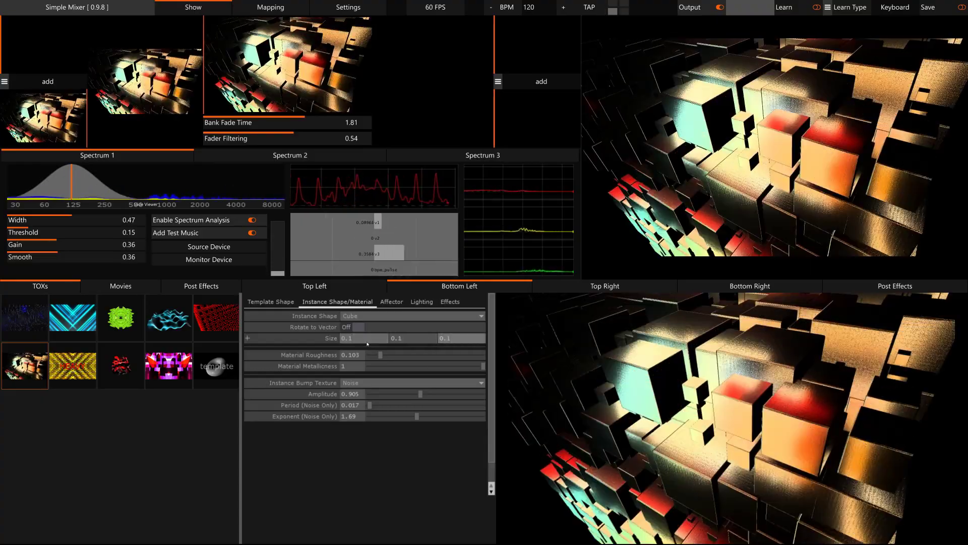
key("Return")
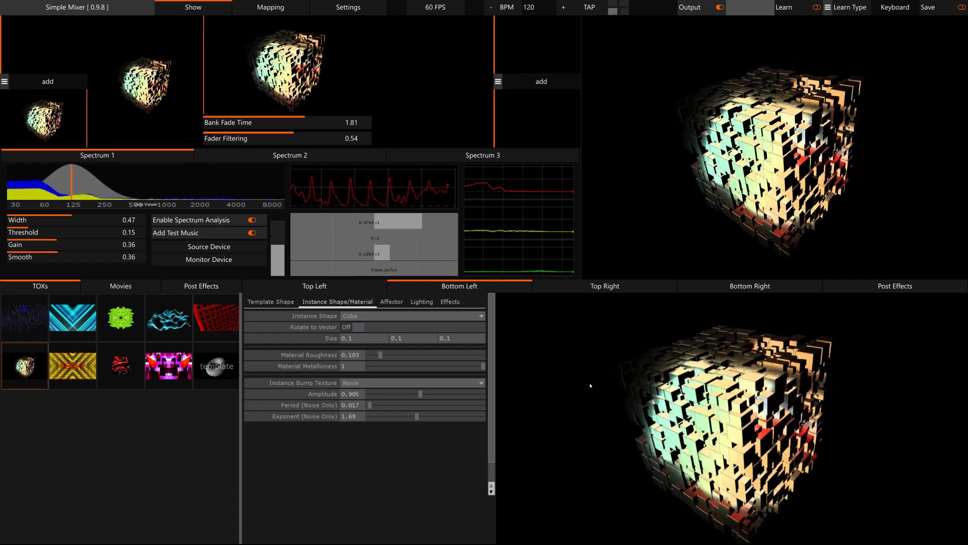
left_click(353, 327)
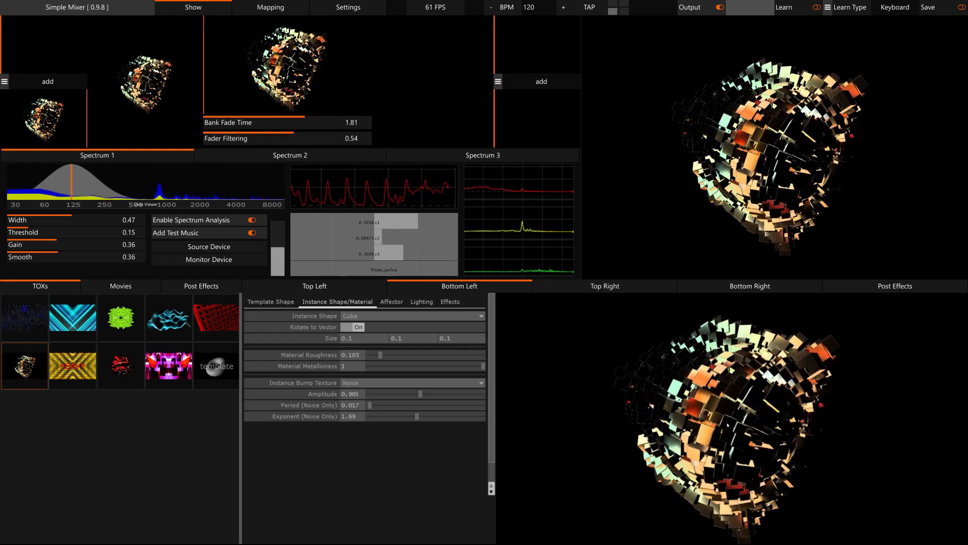
left_click(353, 327)
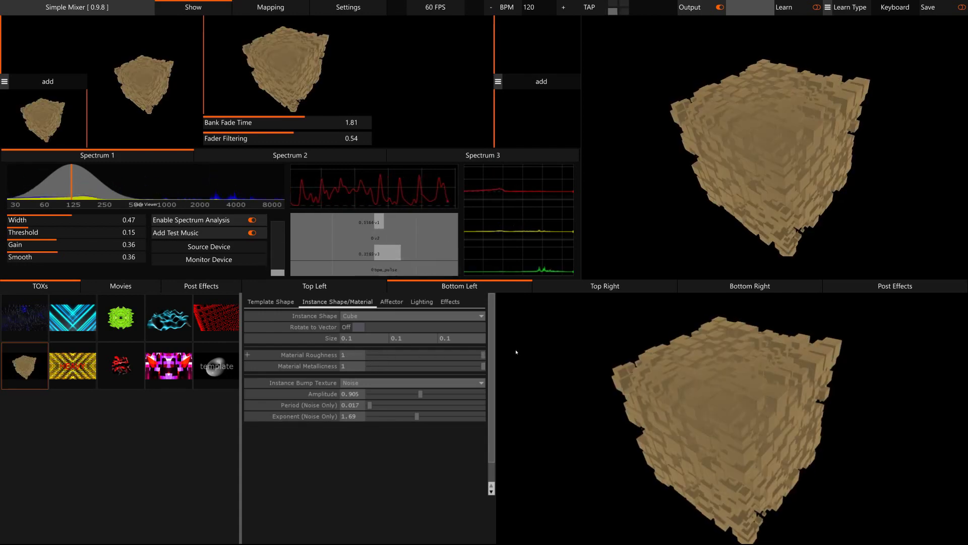
Set the instance material's roughness to about 0.093 and its metallicness to about 0.385.
left_click_drag(482, 366, 565, 368)
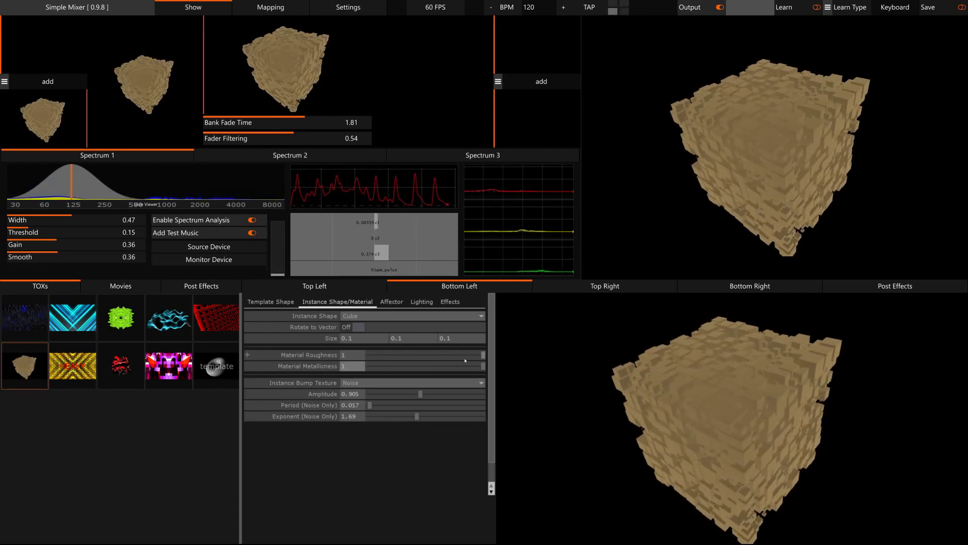
left_click_drag(465, 360, 380, 356)
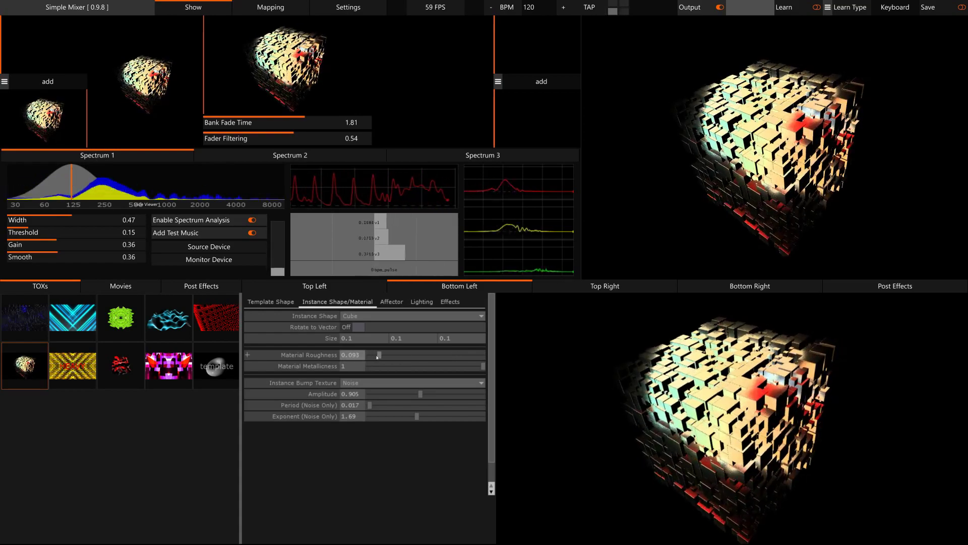
left_click(399, 367)
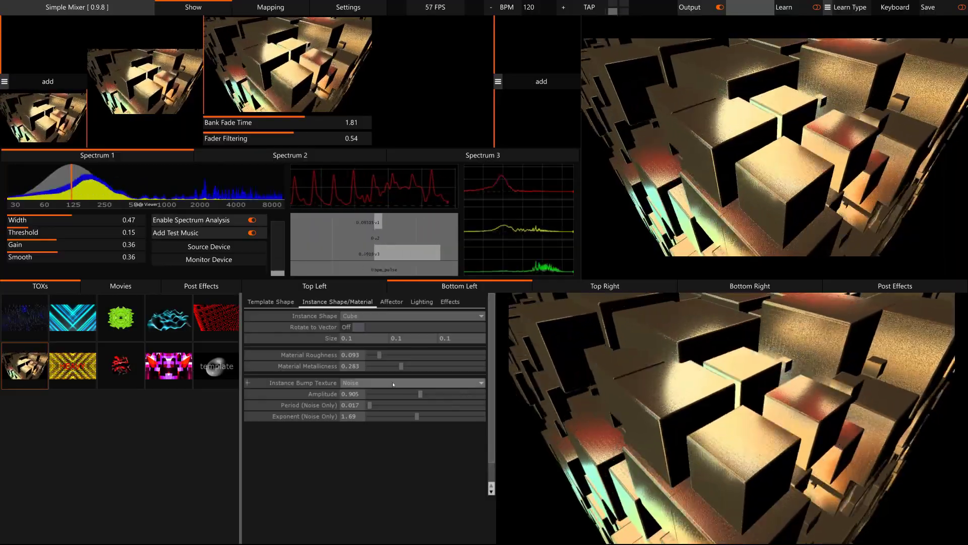
mouse_move(383, 366)
left_mouse_down()
mouse_move(421, 368)
mouse_move(391, 368)
left_mouse_up()
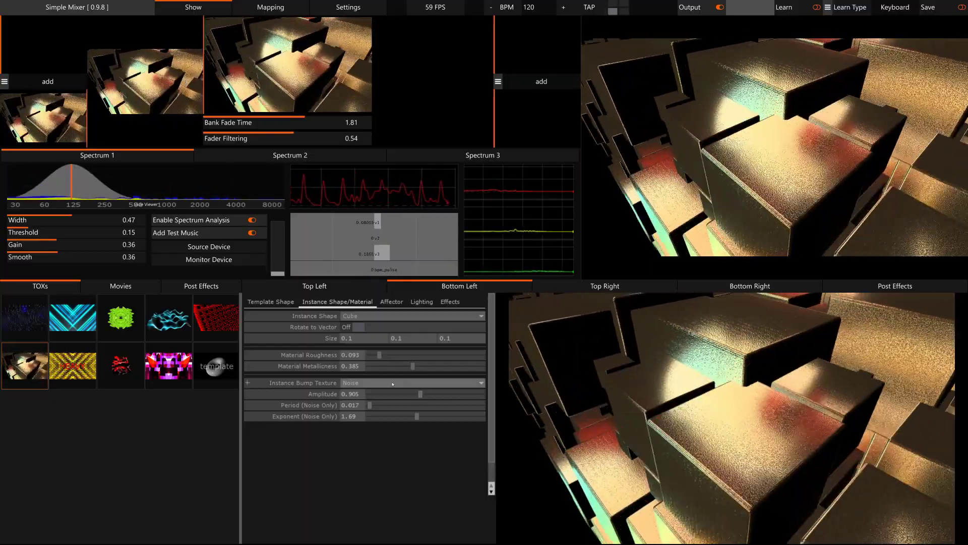
Switch the instance bump texture to None and back to Noise to compare the surfaces.
left_click(482, 382)
left_click(314, 428)
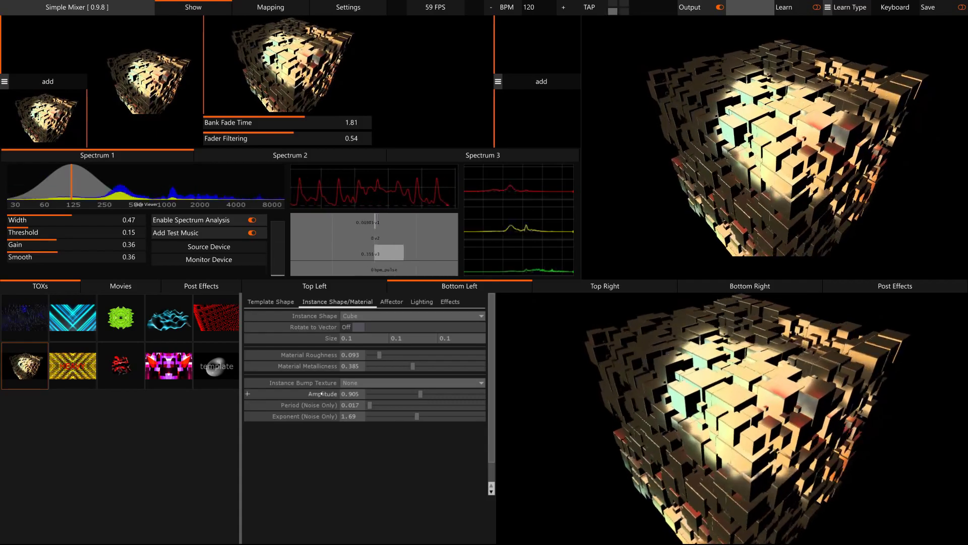
left_click(373, 384)
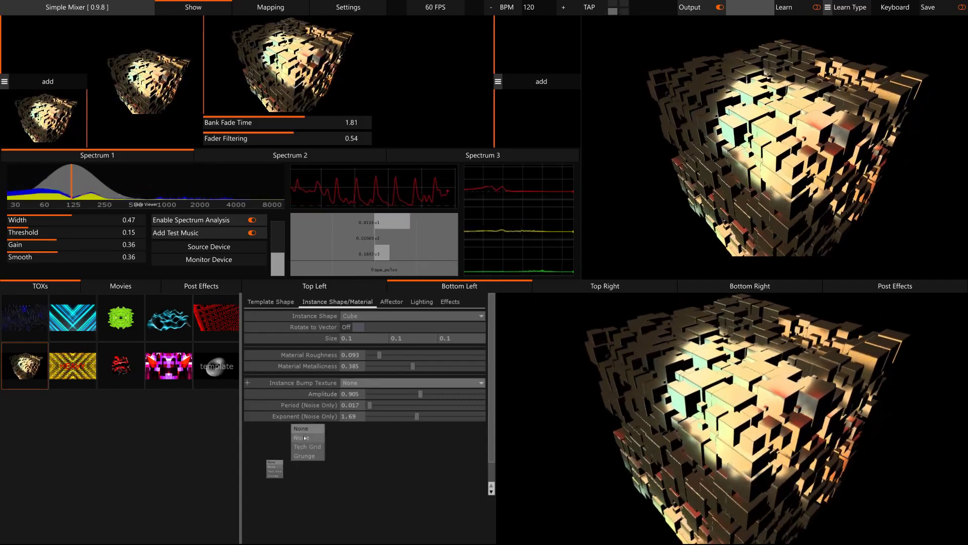
left_click(308, 437)
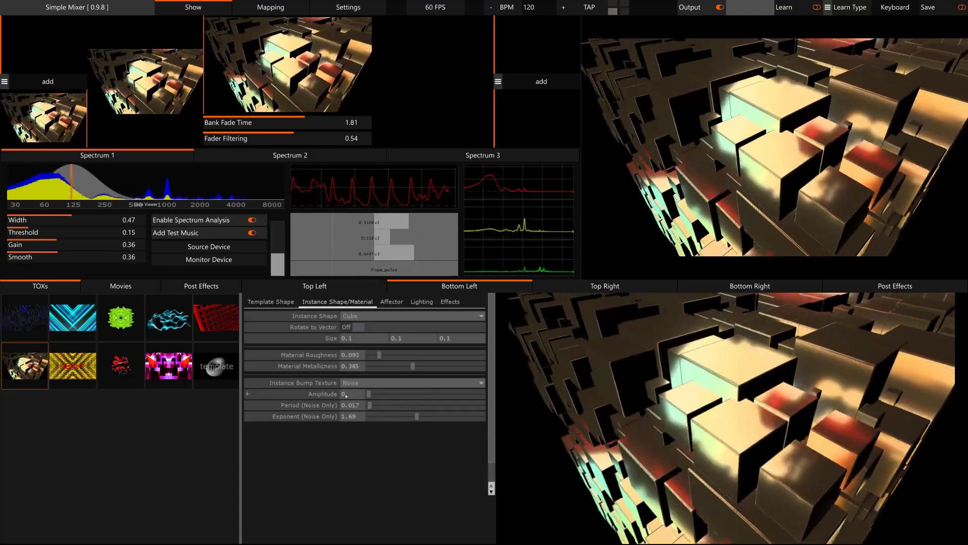
Set the noise bump's amplitude to 2, its period to about 0.212 and its exponent to about 2.57.
left_click_drag(420, 394, 429, 406)
left_click_drag(427, 417, 383, 408)
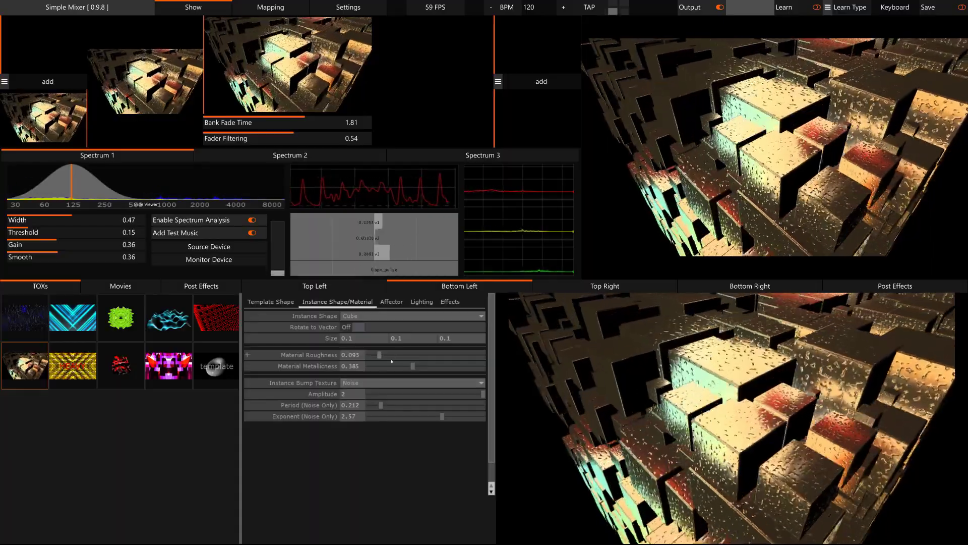
Switch the instance bump texture to Tech Grid and set amplitude to 1, period to about 1.027 and exponent to about 1.22.
left_click(353, 383)
left_click(300, 446)
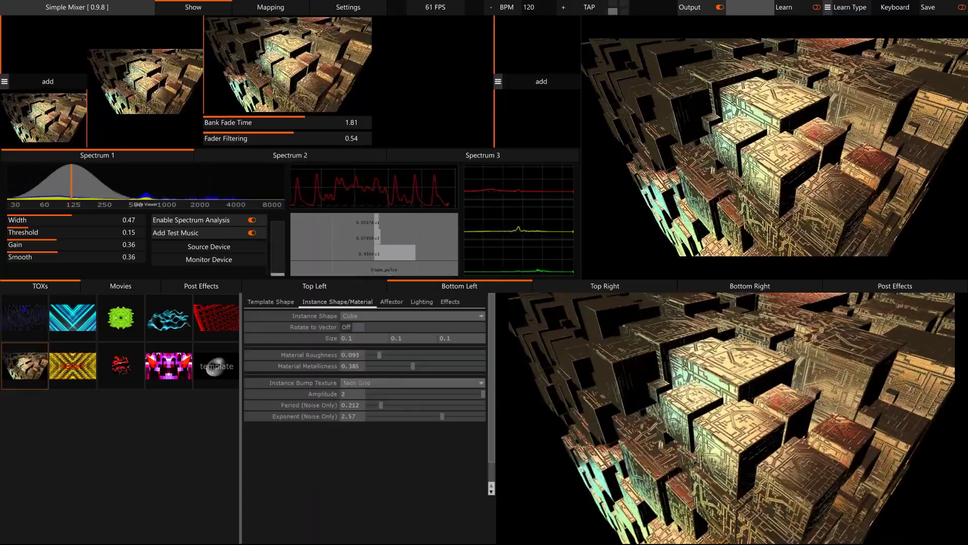
left_click(386, 394)
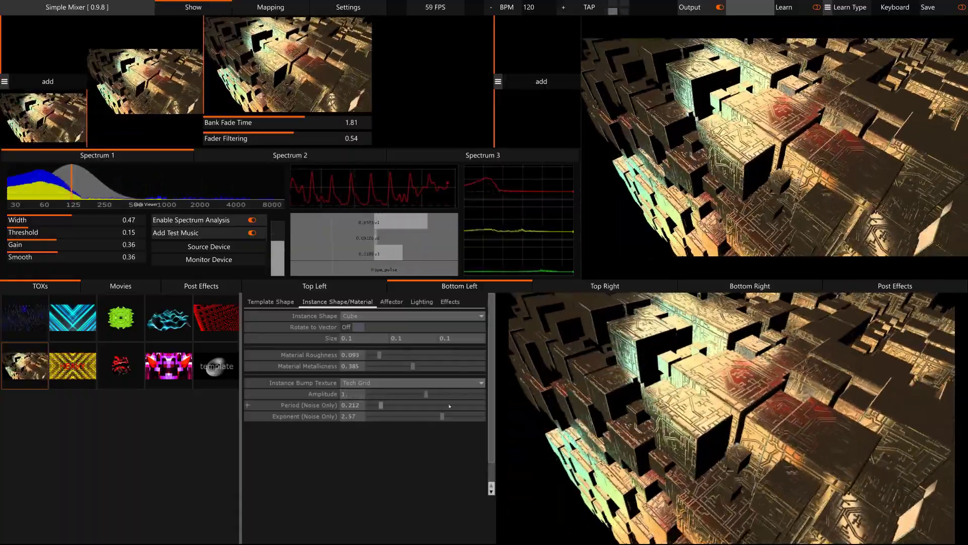
left_click(403, 415)
Switch the instance bump texture to Grunge, vary its amplitude and set the period to about 0.956.
left_click(367, 384)
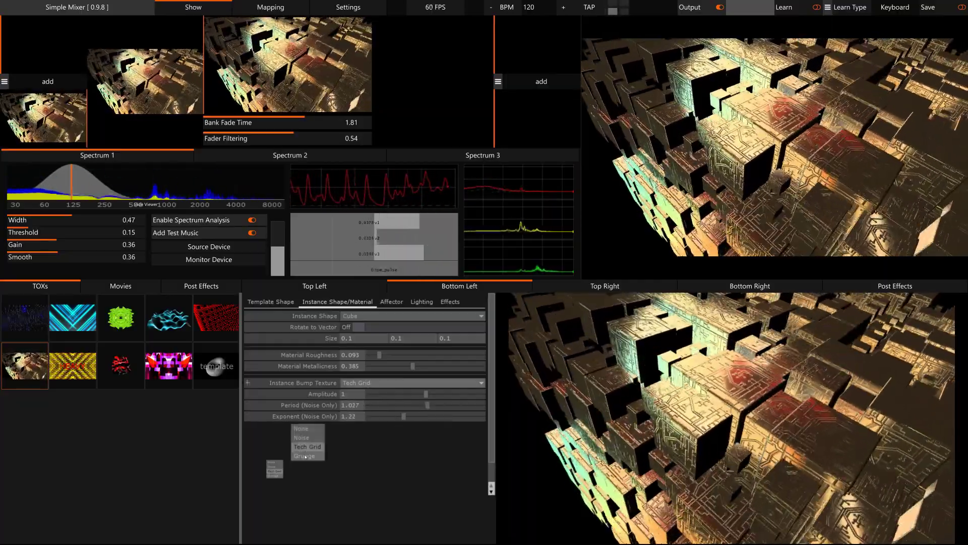
left_click(304, 456)
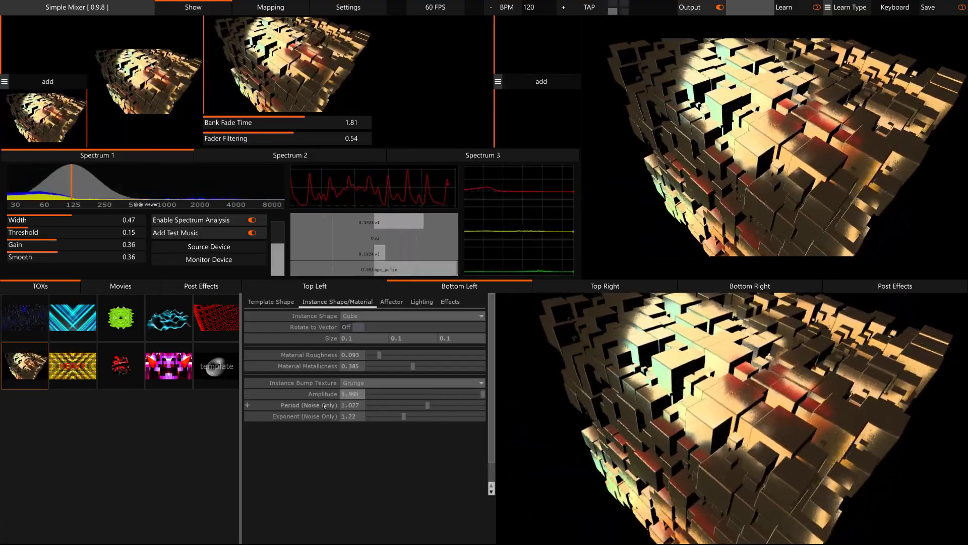
key("ctrl+z")
key("ctrl+z")
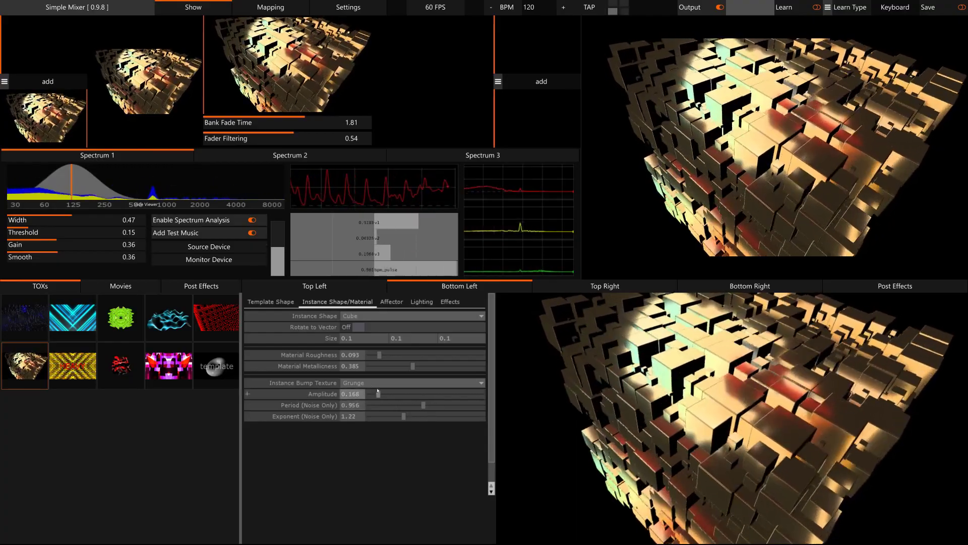
Change the instance bump texture back to Noise and raise its amplitude to about 1.938.
left_click(307, 382)
left_click(316, 438)
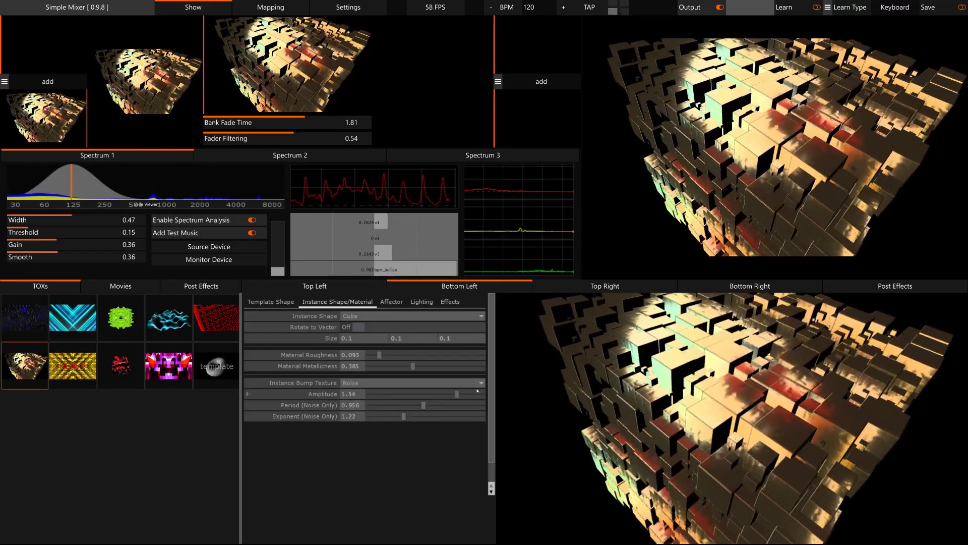
left_click(477, 392)
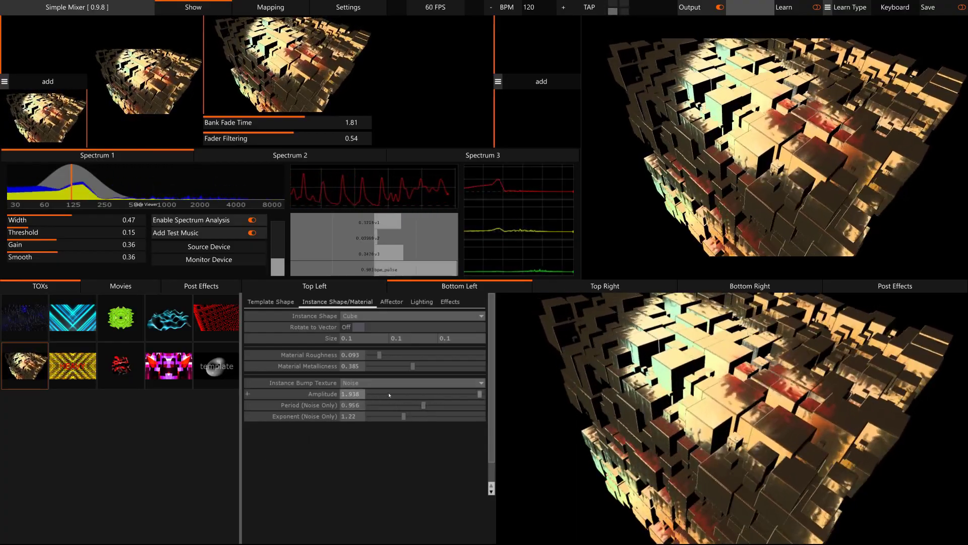
Set the instance bump texture to Tech Grid and turn on Rotate to Vector.
left_click(308, 384)
left_click(308, 447)
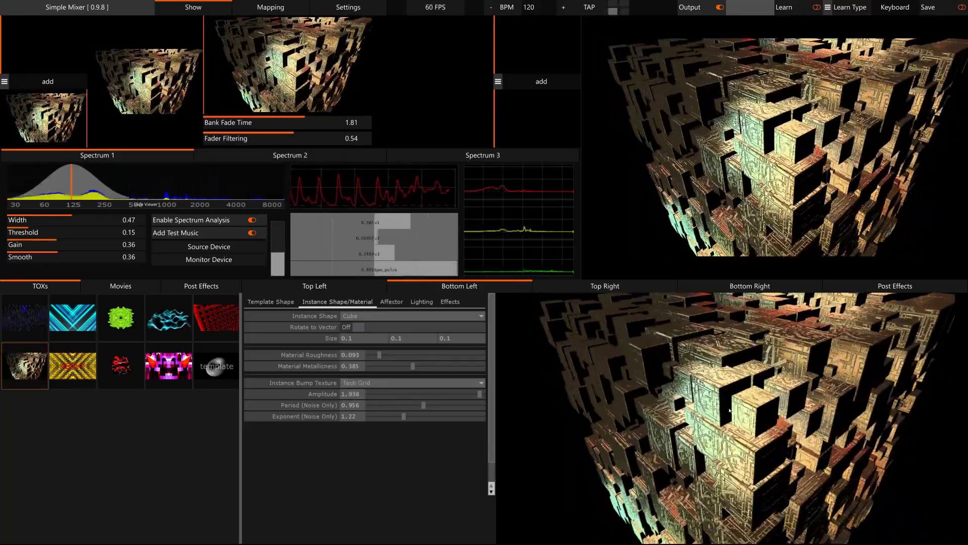
left_click(356, 326)
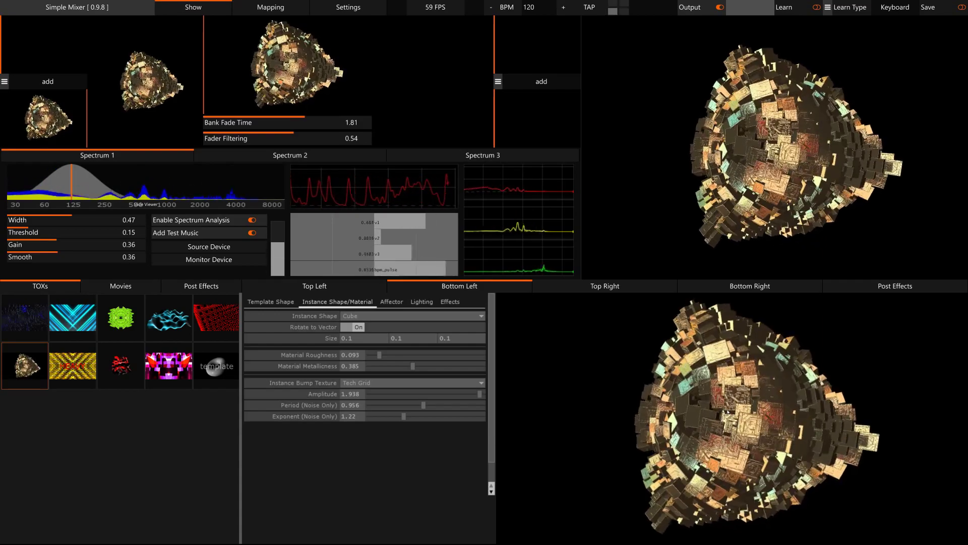
Switch the affector's phase from its expression to the constant value -1 and compare Affect Z Axis Only on and off.
left_click(389, 303)
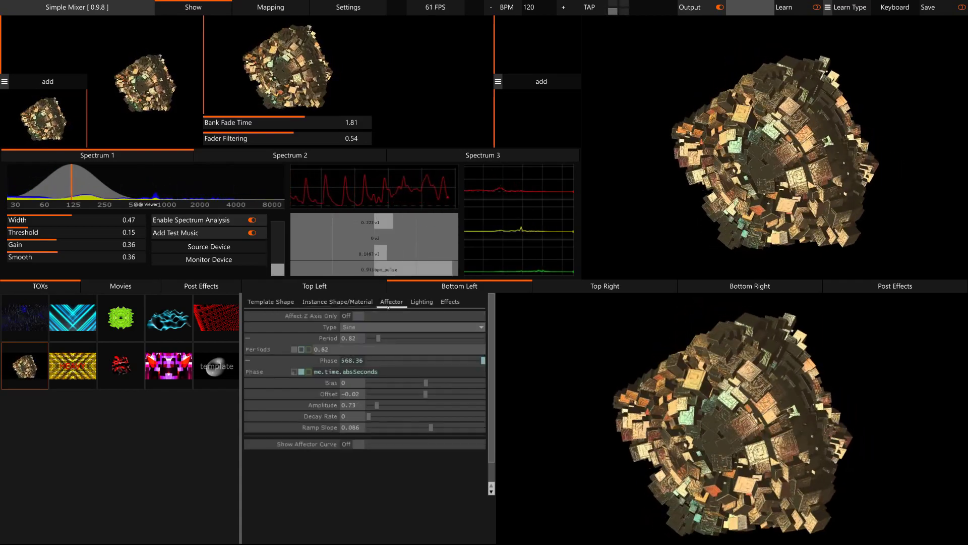
left_click(302, 372)
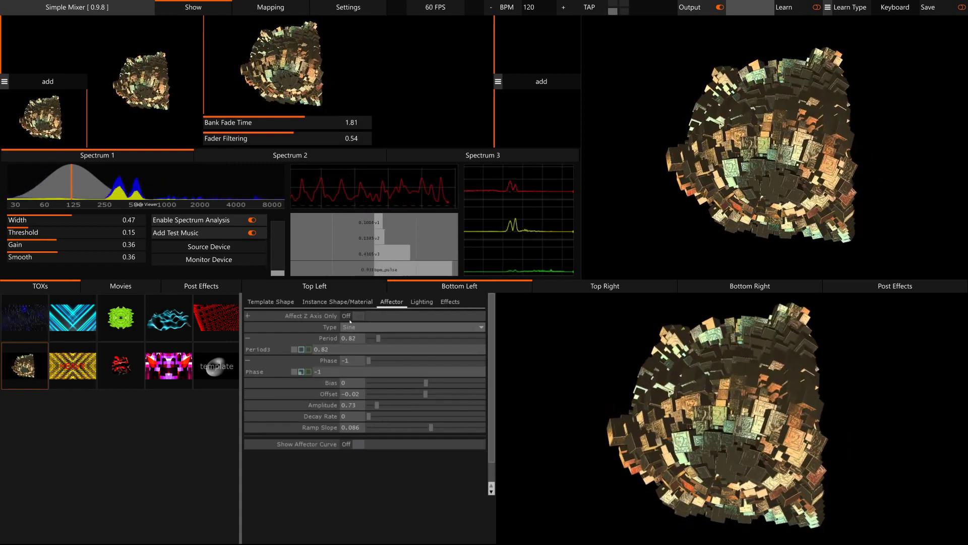
left_click(351, 319)
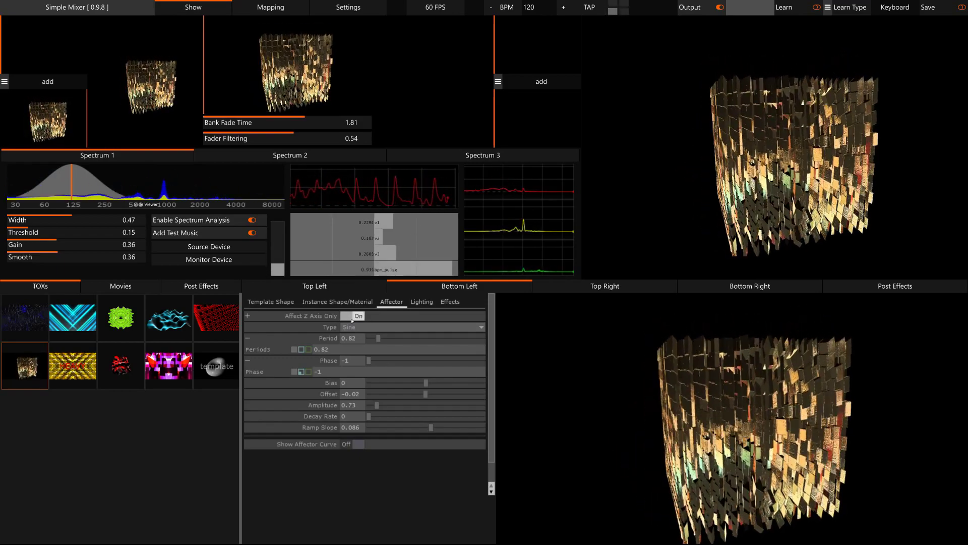
left_click(352, 317)
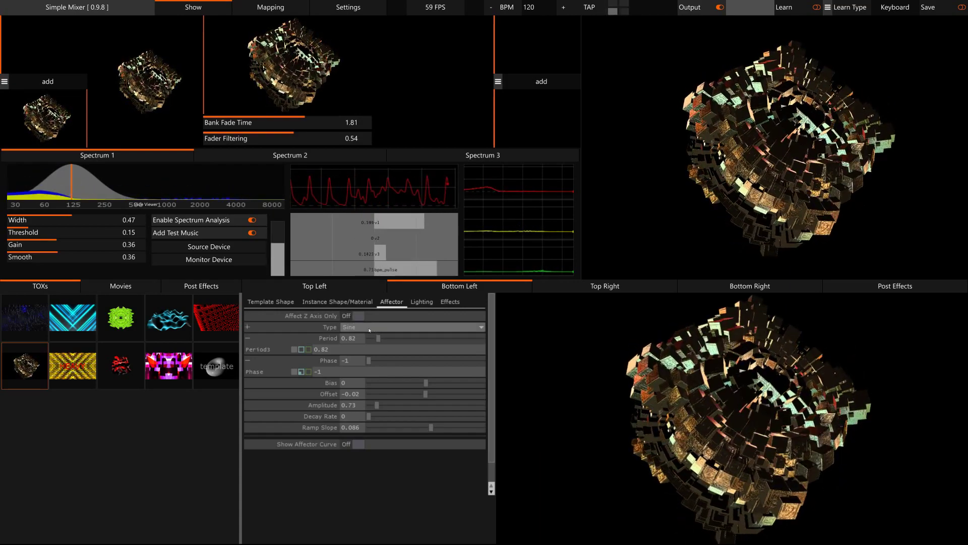
Set the affector type to Constant and turn on the affector curve display.
left_click(362, 331)
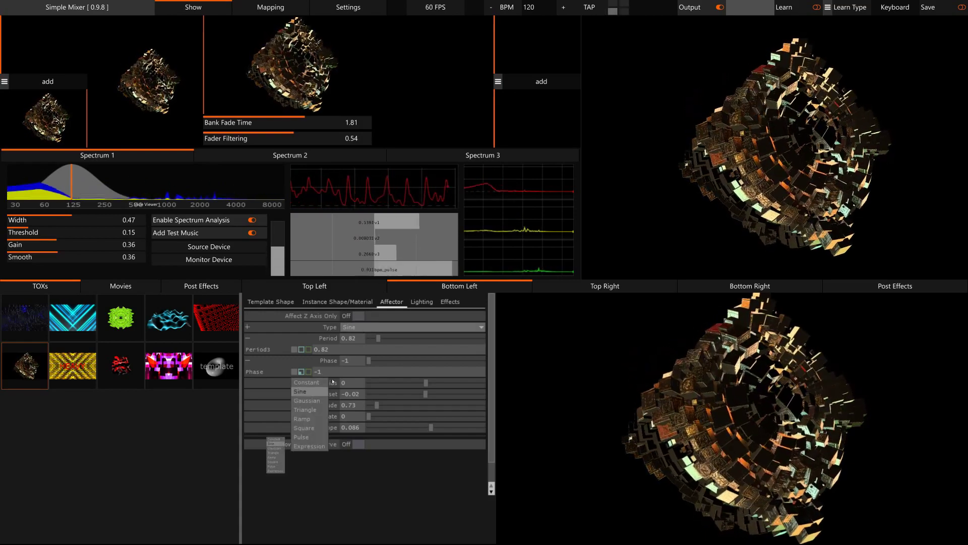
left_click(306, 382)
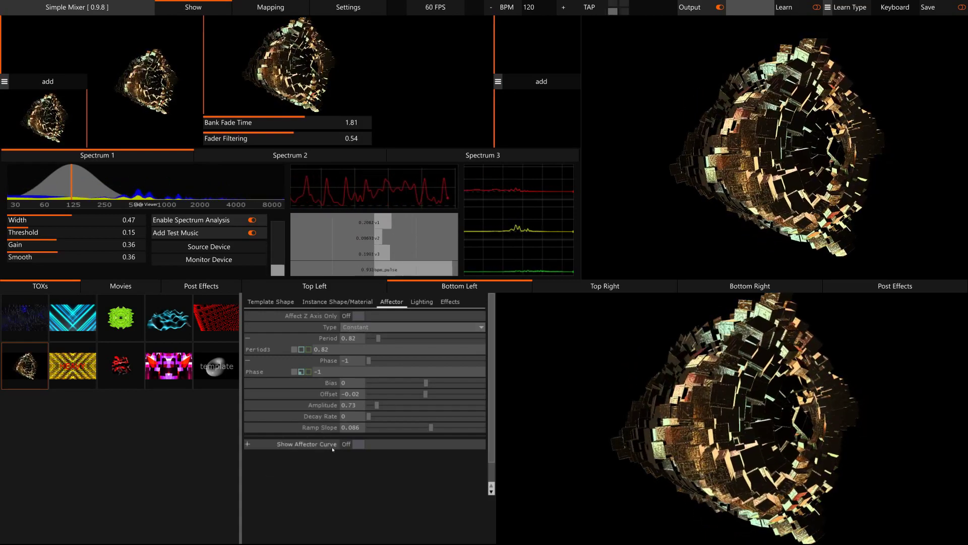
left_click(358, 444)
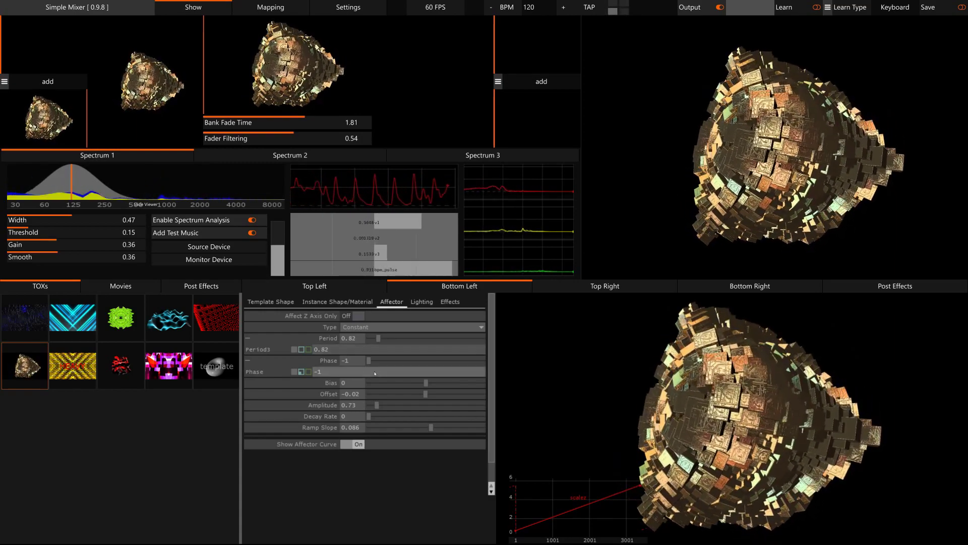
Vary the affector's amplitude, leaving it at about 0.93, and set the ramp slope to about 0.15.
left_click(397, 404)
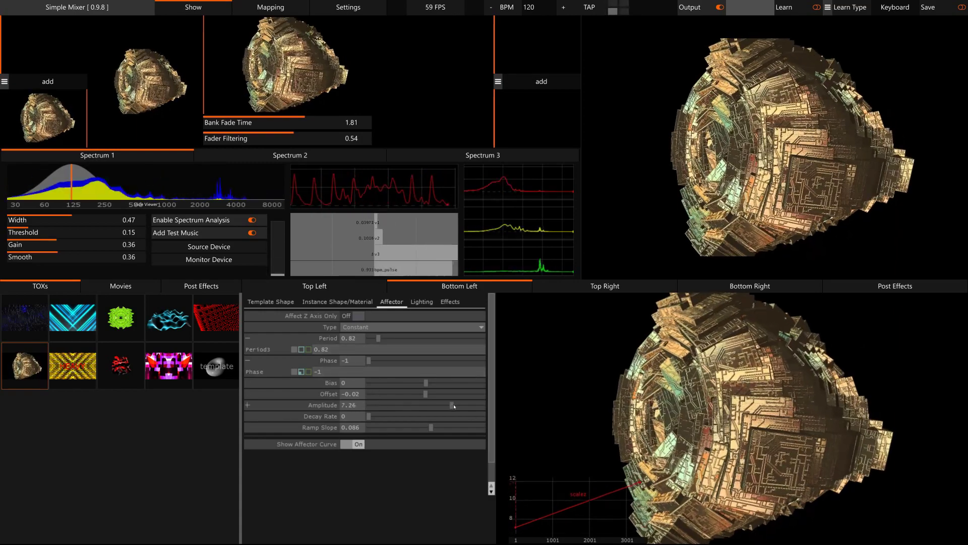
left_click_drag(383, 411, 363, 411)
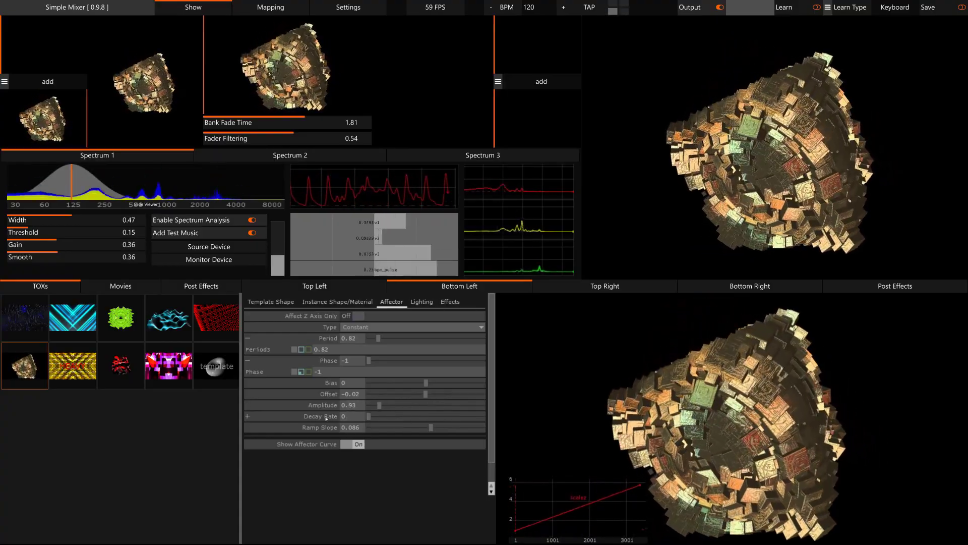
mouse_move(431, 428)
left_mouse_down()
mouse_move(386, 428)
mouse_move(436, 432)
left_mouse_up()
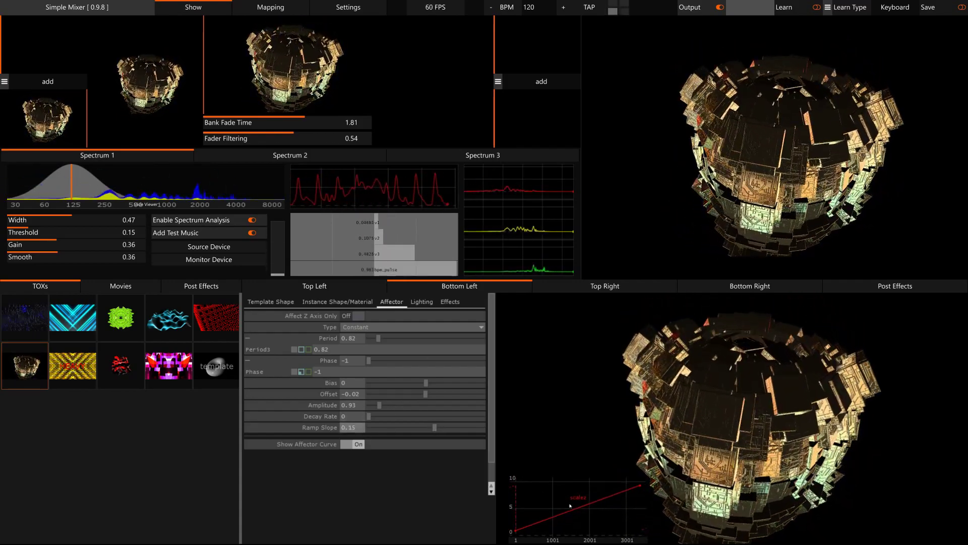
Set the template shape's instance point sort to Proximity to Point.
left_click(275, 303)
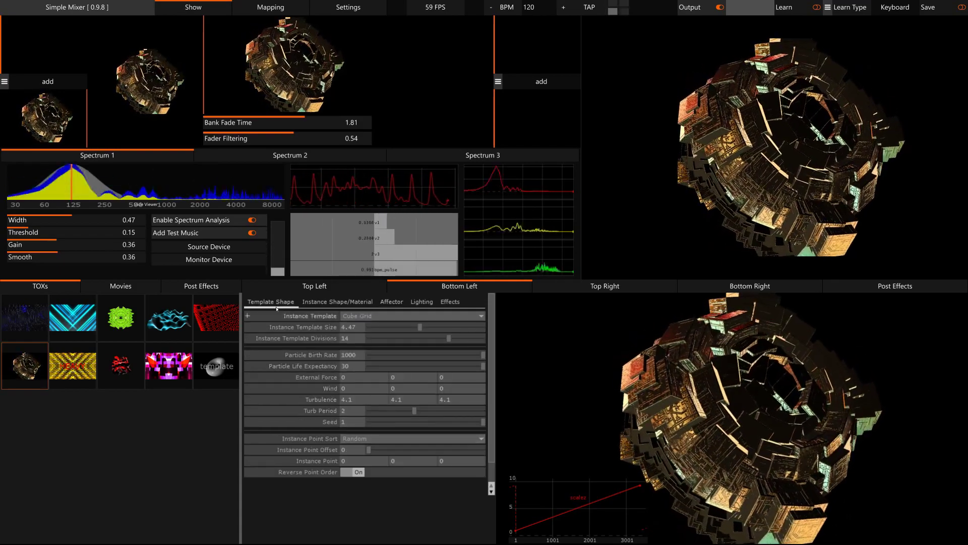
left_click(370, 438)
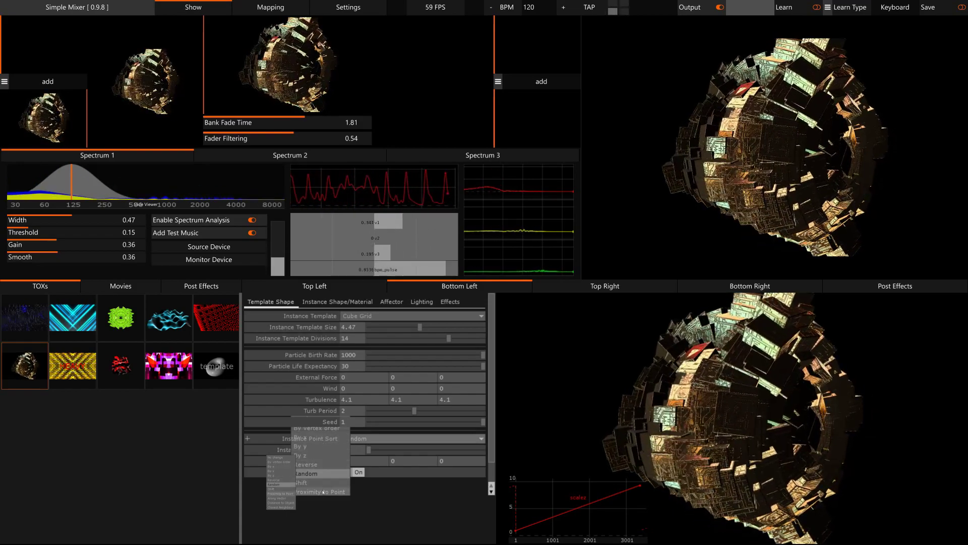
left_click(321, 491)
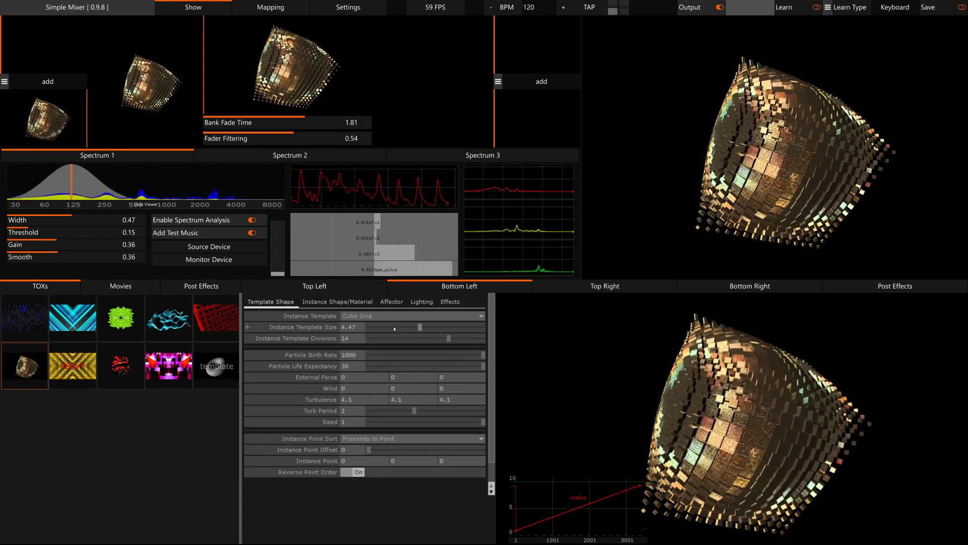
left_click_drag(421, 330, 423, 329)
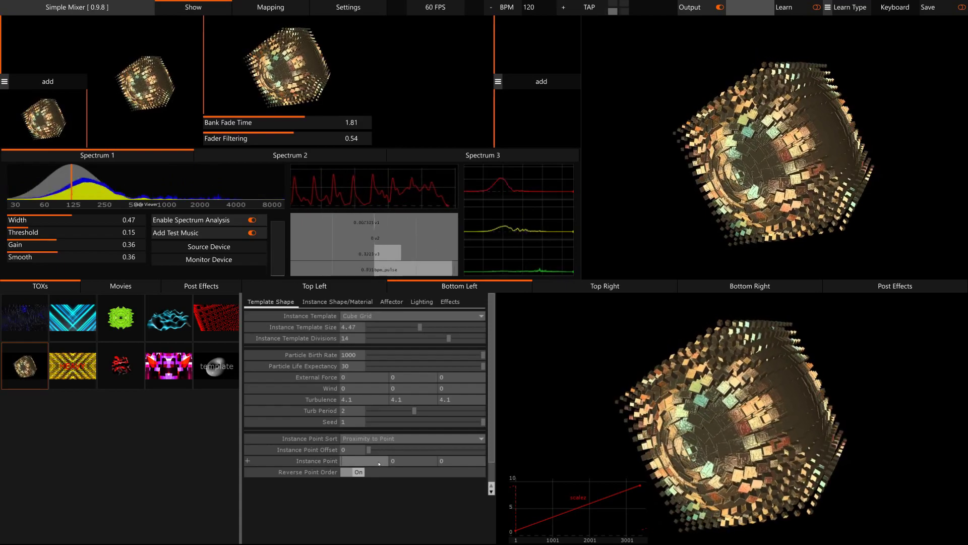
Try an Instance Point value of 10 on the first axis and undo it.
type("10")
key("Return")
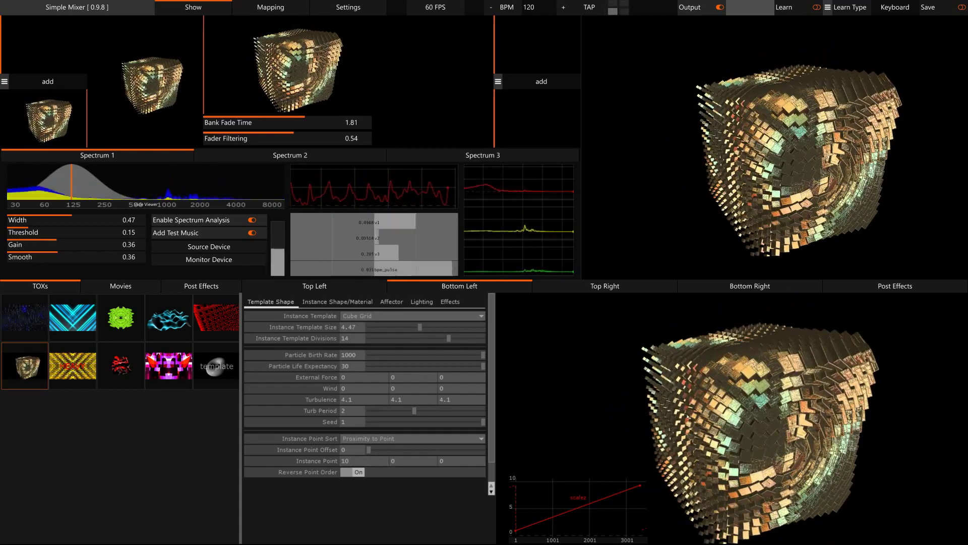
key("ctrl+z")
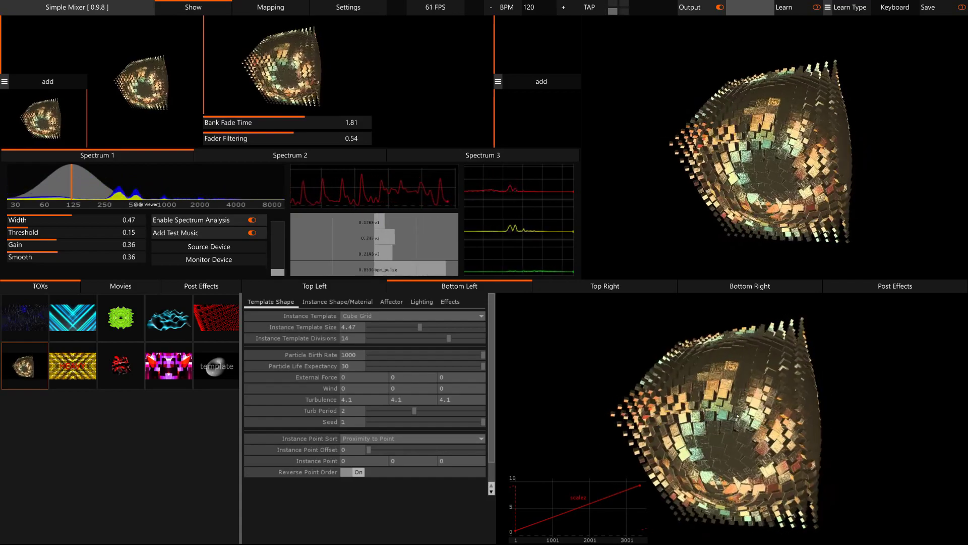
Set the affector's period to about 0.53, its phase to about -0.646 and its amplitude to about 0.84.
left_click(351, 304)
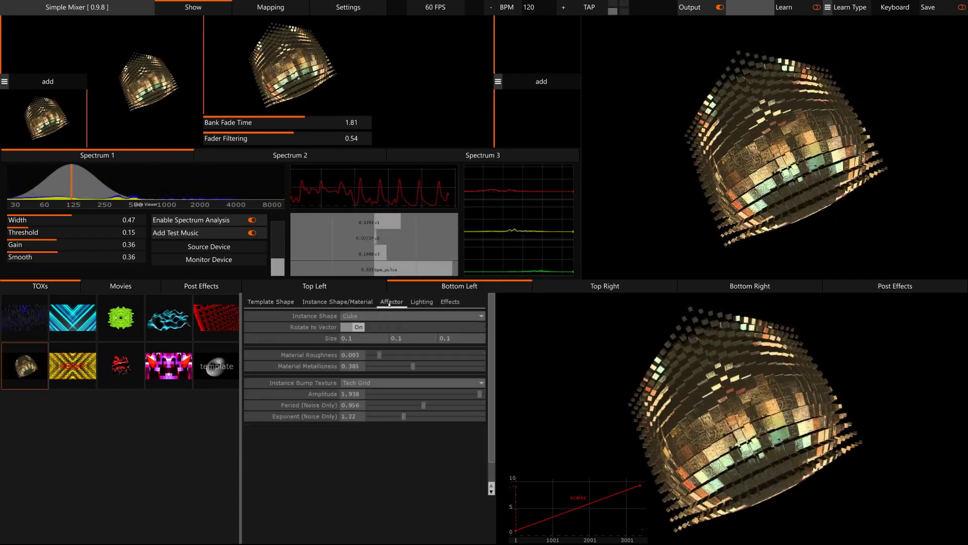
left_click(389, 303)
left_click_drag(409, 362, 374, 339)
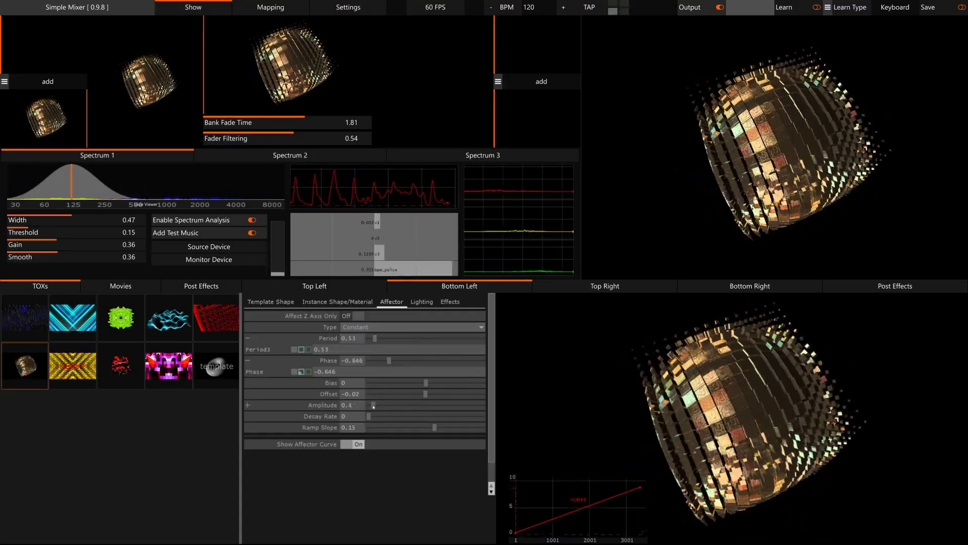
mouse_move(380, 406)
left_mouse_down()
mouse_move(360, 409)
mouse_move(373, 412)
left_mouse_up()
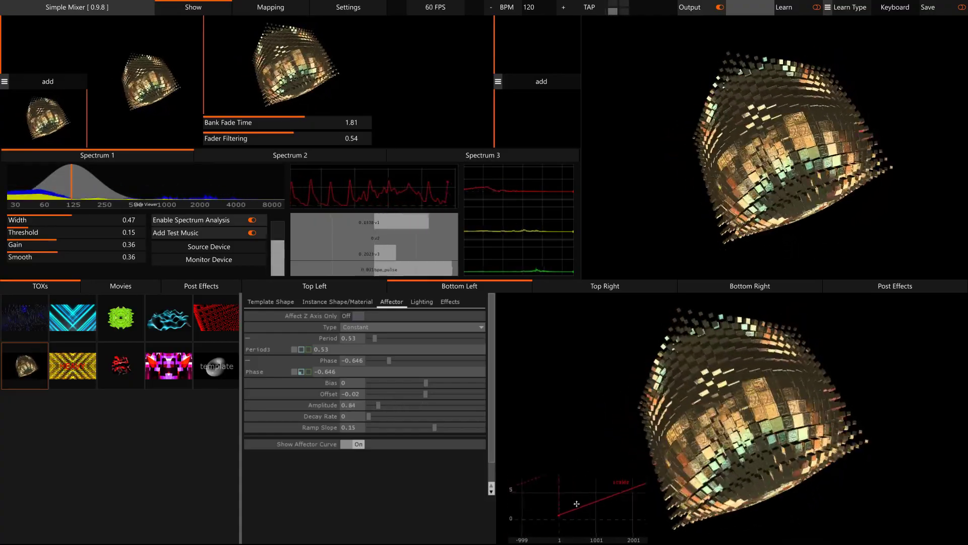
Reset the affector curve graph to its full view.
right_click(532, 527)
mouse_move(555, 423)
left_click(568, 466)
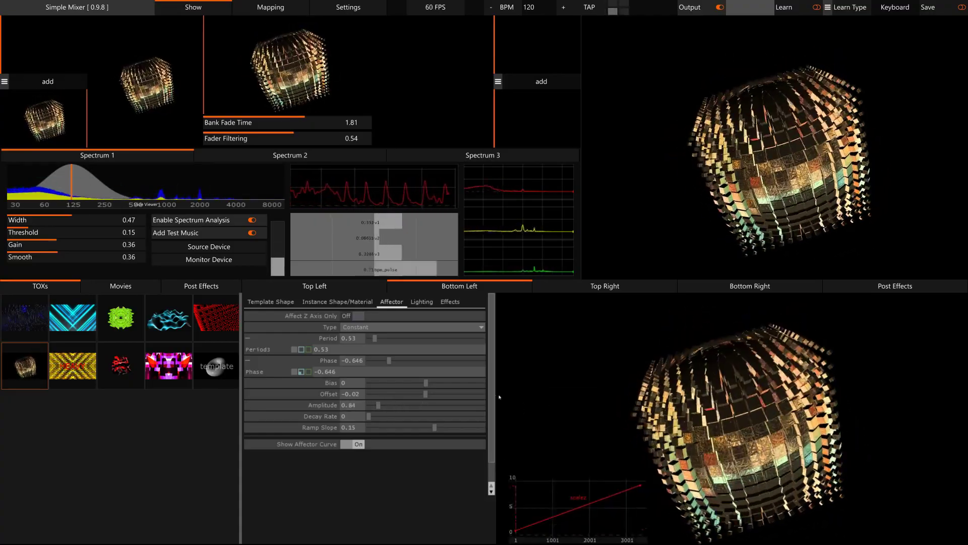
Change the affector type to Sine and raise its period to about 6.68.
left_click(363, 327)
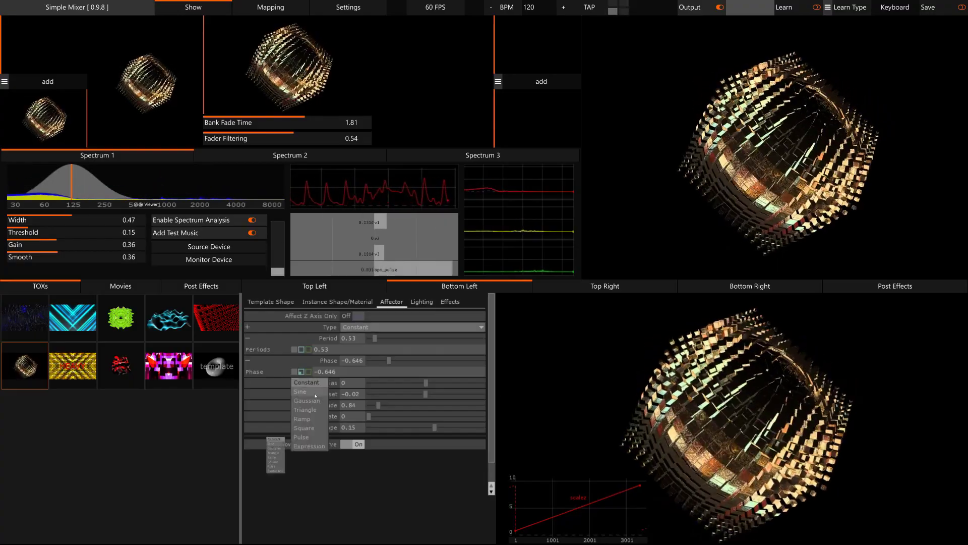
left_click(300, 392)
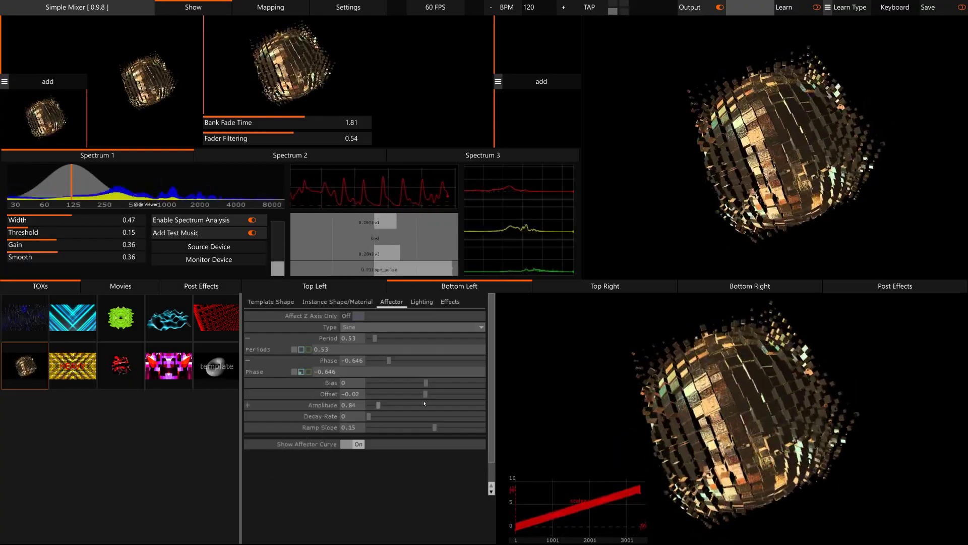
left_click_drag(375, 343, 447, 345)
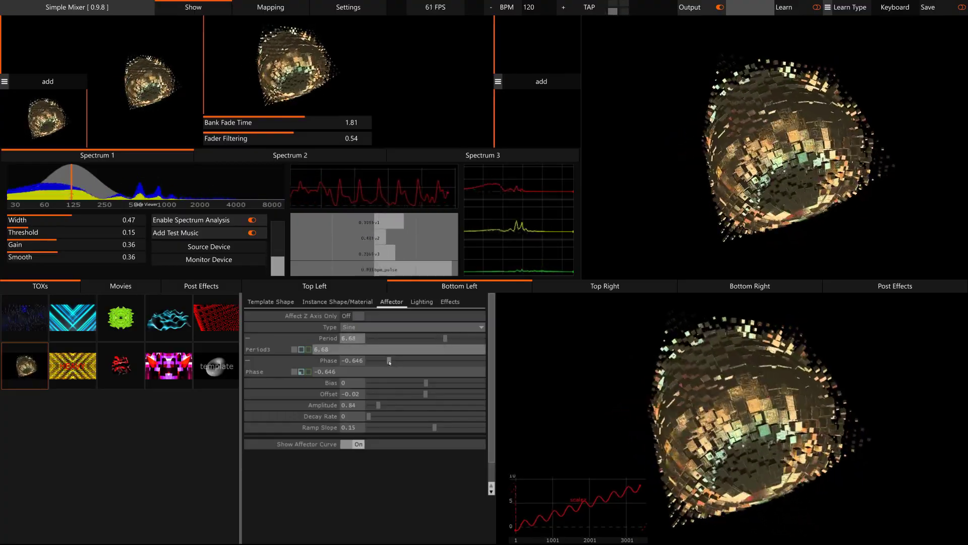
Set the sine affector's phase to about -0.133 and its offset to about -0.6.
left_click_drag(389, 362, 360, 363)
left_click_drag(434, 364, 411, 368)
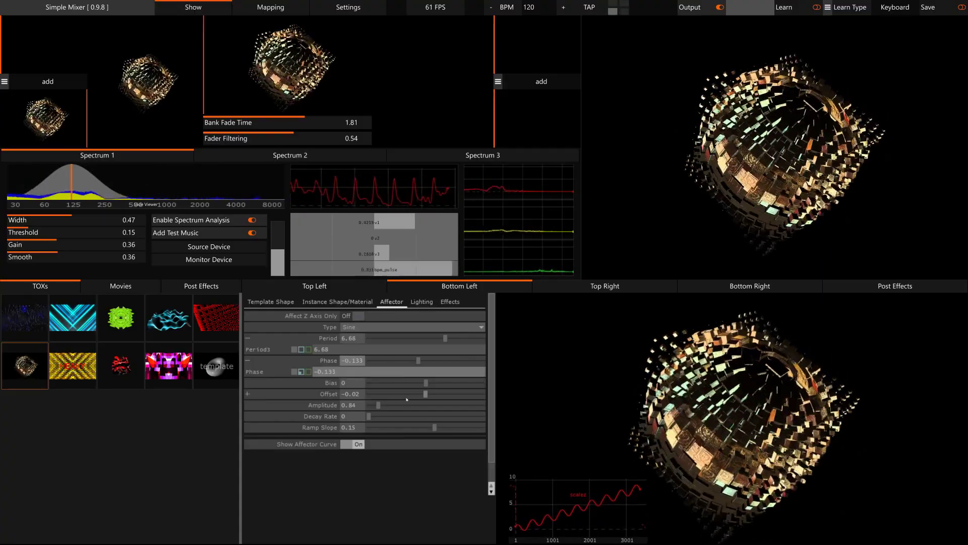
left_click(408, 395)
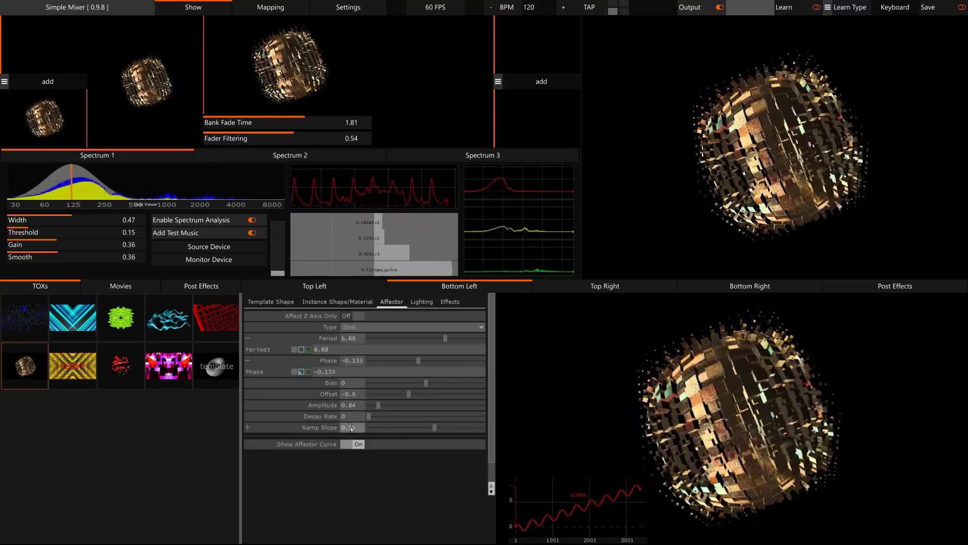
Set the affector's ramp slope to 0 and its amplitude to 4.2.
type("0")
key("Return")
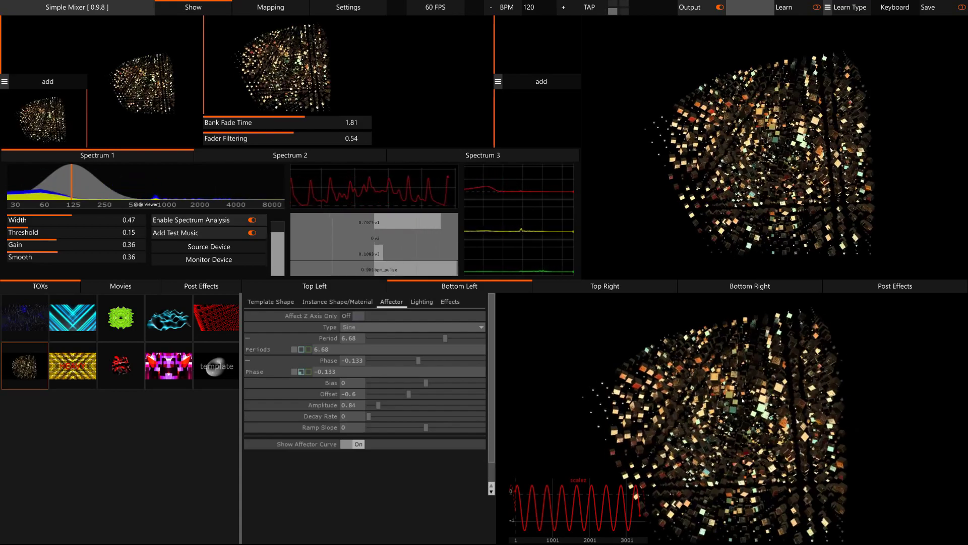
left_click(418, 405)
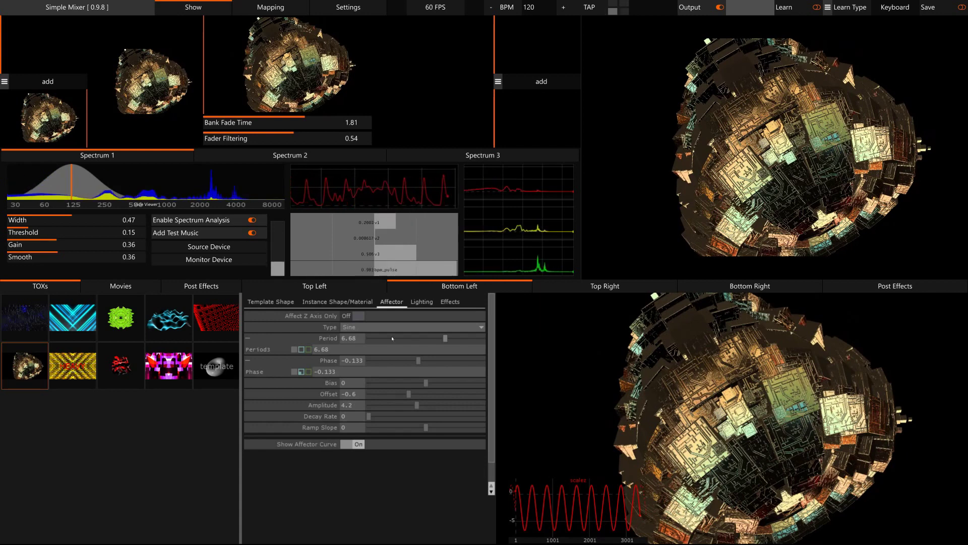
Drive the affector's phase with the expression me.time.absSeconds and raise its period to 10.
left_click(359, 361)
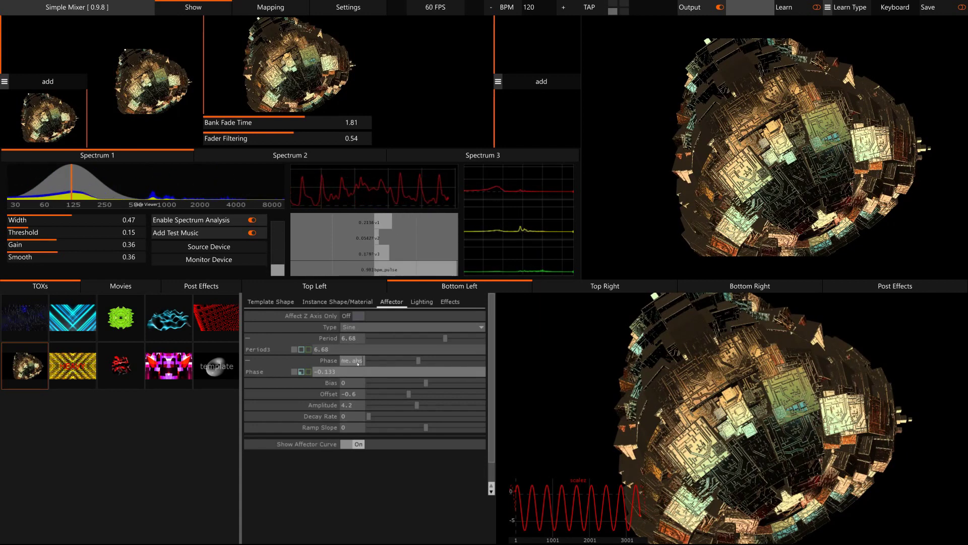
type("me.time.absSeconds")
key("Return")
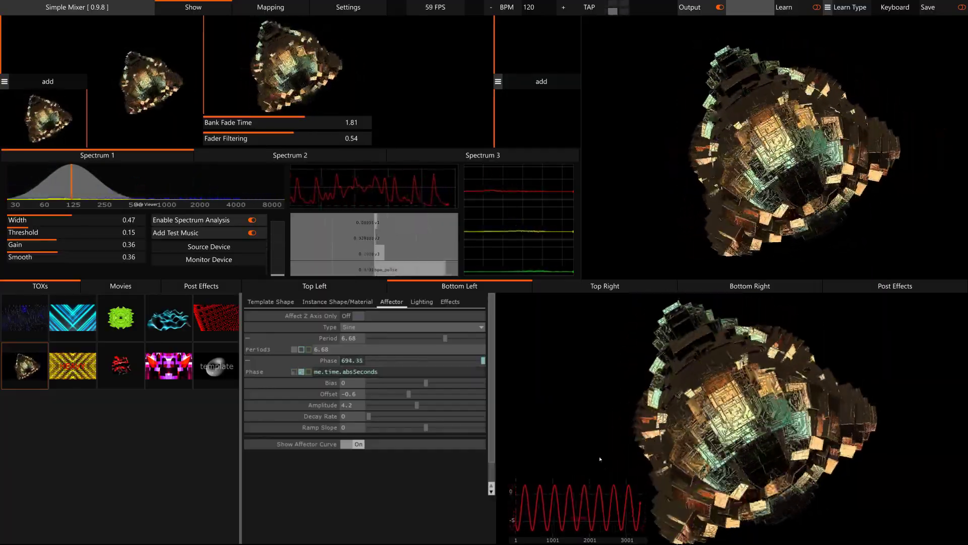
left_click_drag(445, 338, 523, 339)
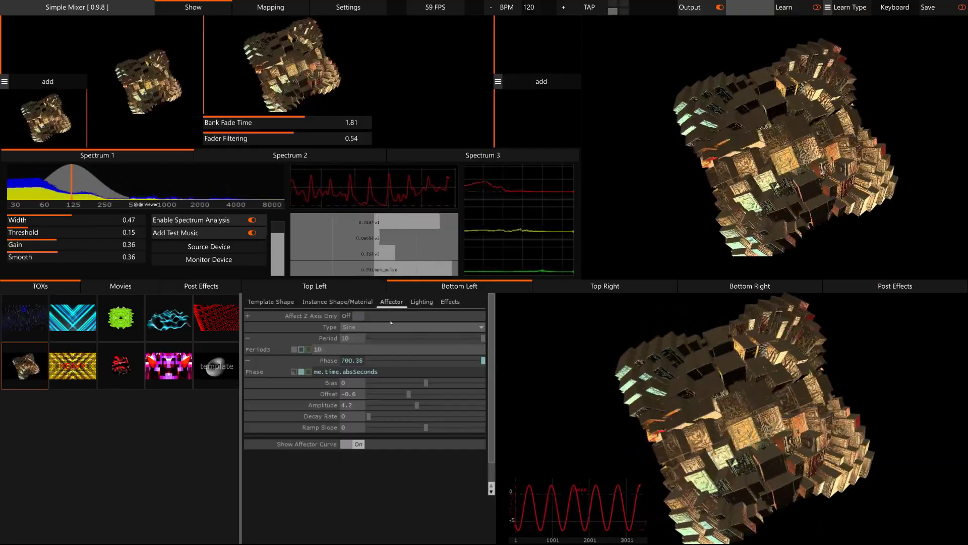
Set the affector's decay rate to about 0.124 and turn off the template's reverse point order.
left_click(362, 327)
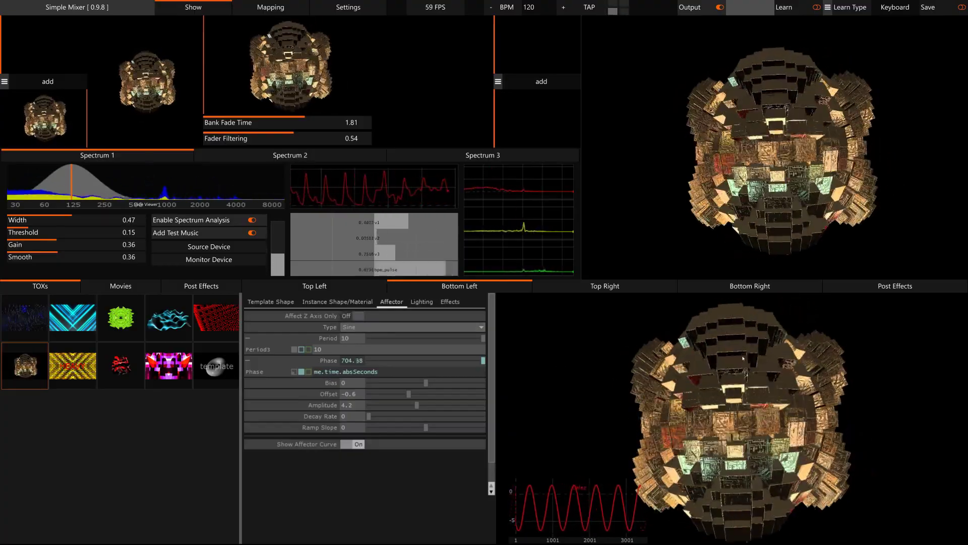
left_click_drag(369, 416, 384, 418)
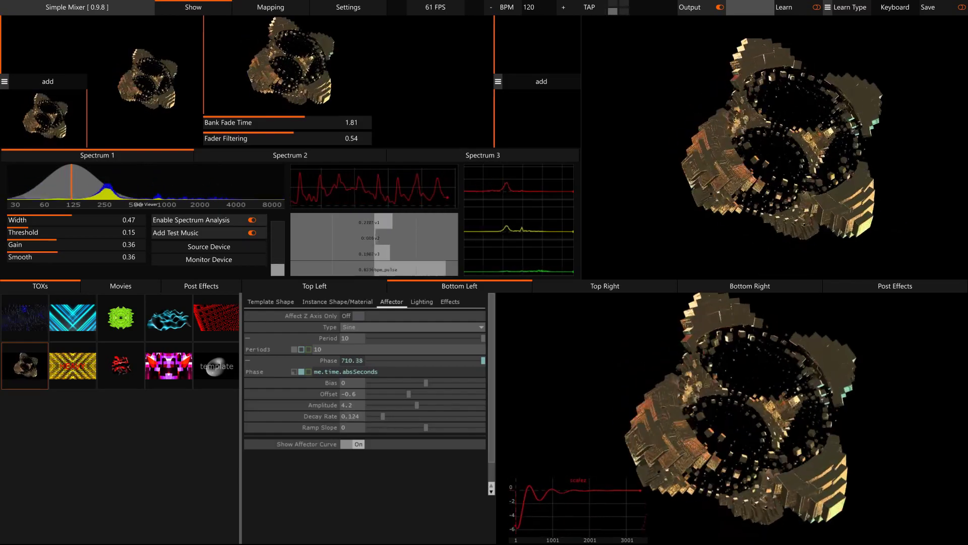
left_click(271, 302)
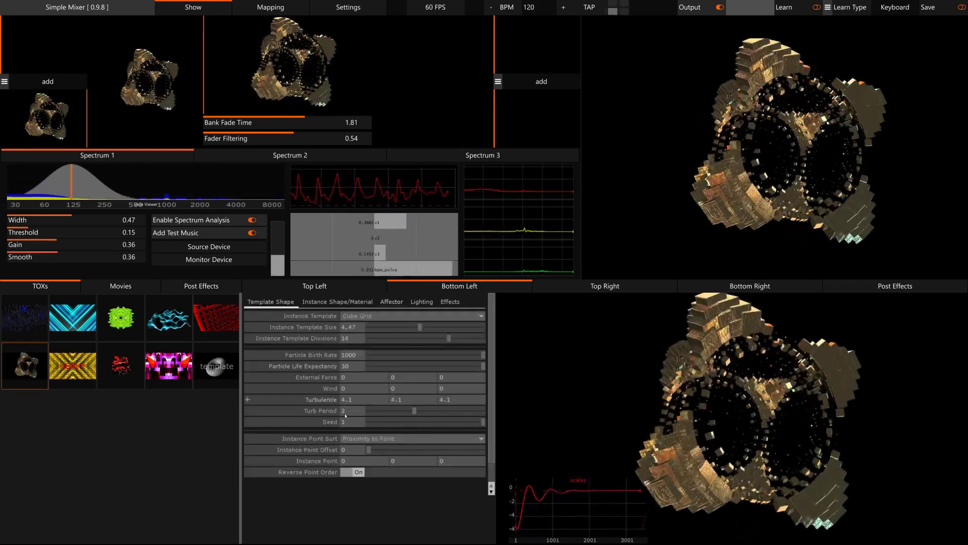
left_click(359, 471)
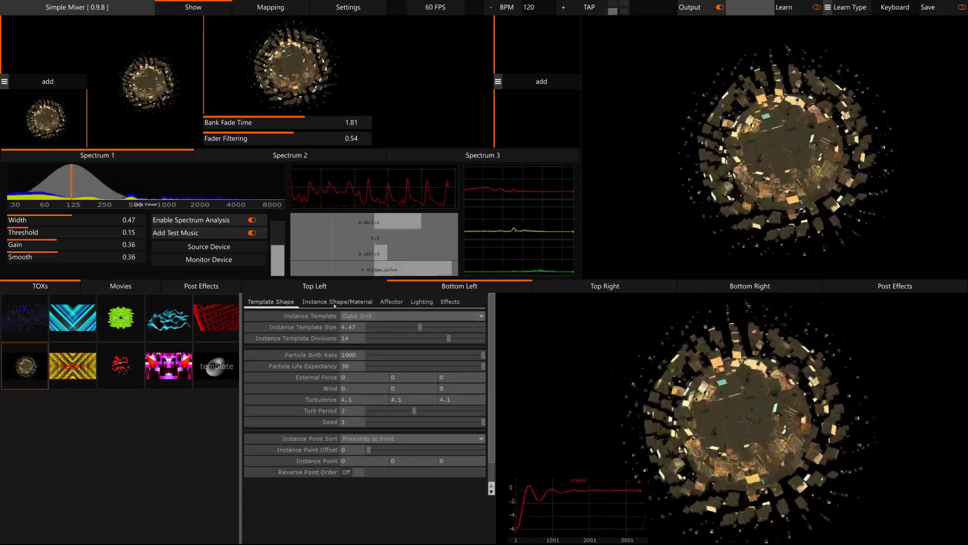
Change the instance shape to Tube and raise the bump texture's amplitude to 2.
left_click(337, 303)
left_click(304, 404)
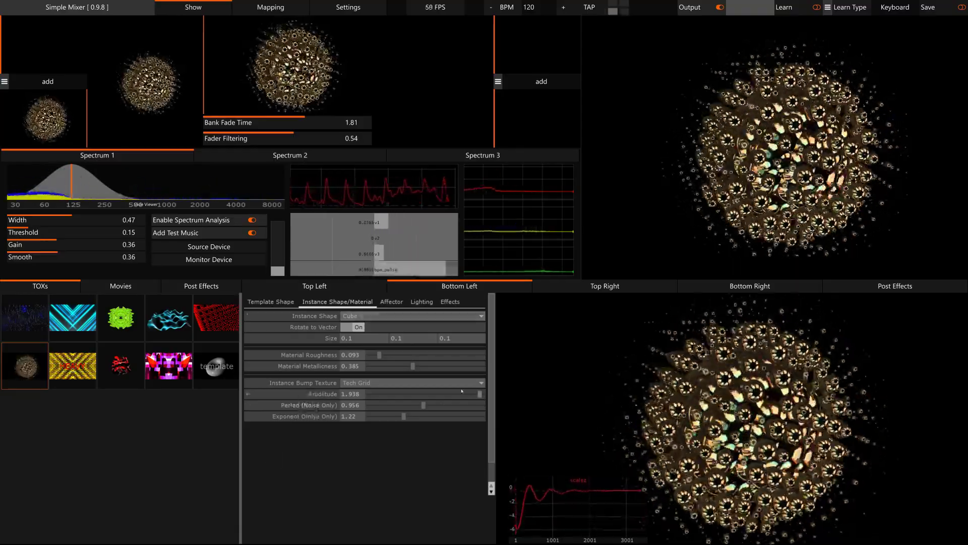
left_click(361, 315)
left_click(303, 416)
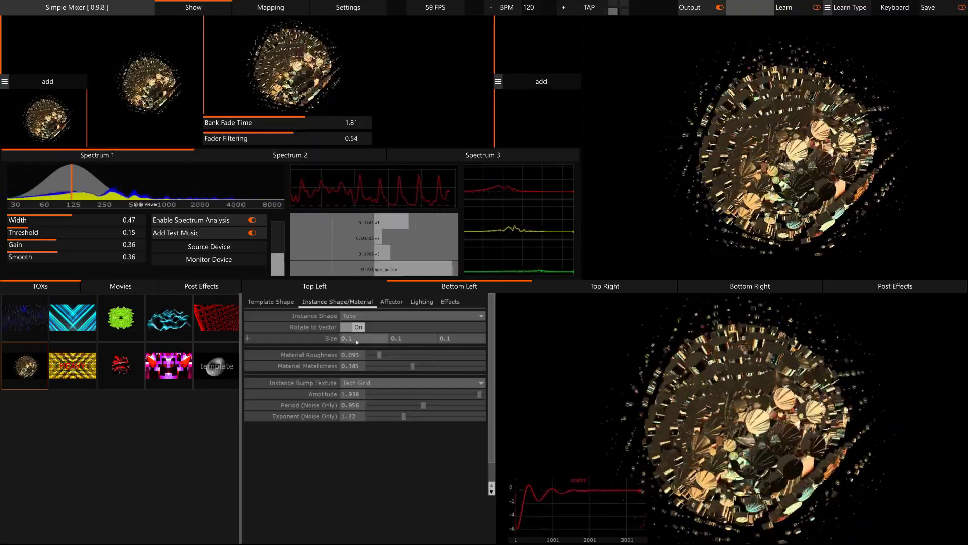
left_click(271, 301)
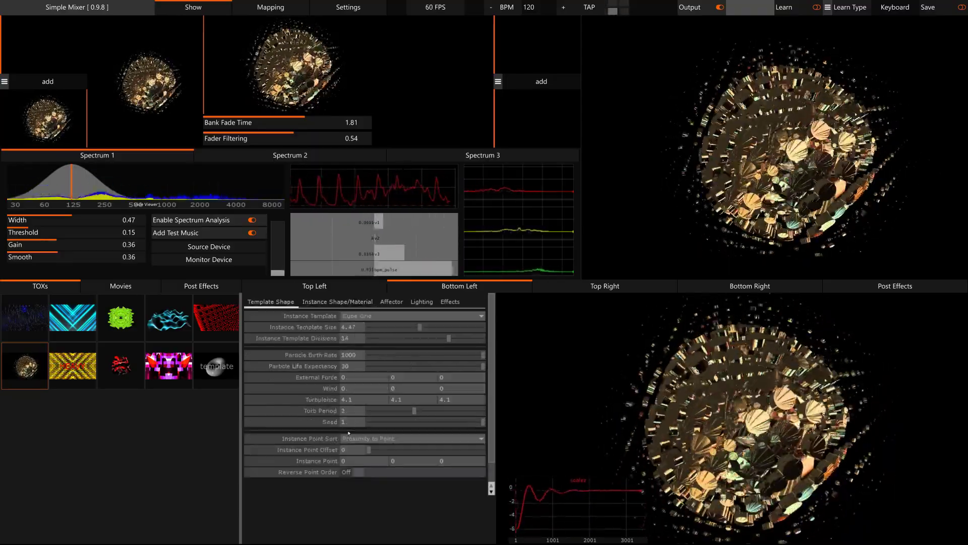
left_click(366, 302)
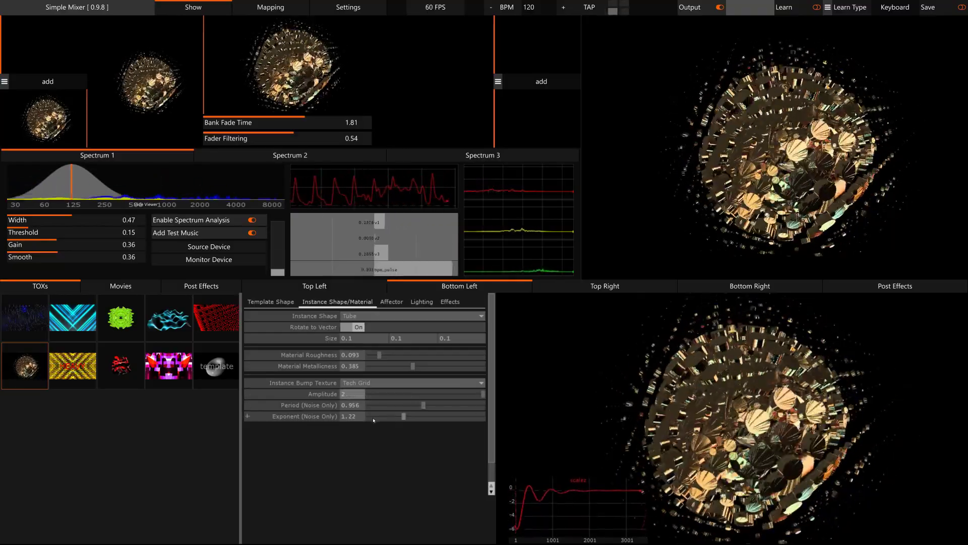
Lower the affector's amplitude to about 3.01 and its decay rate to about 0.027.
left_click(391, 302)
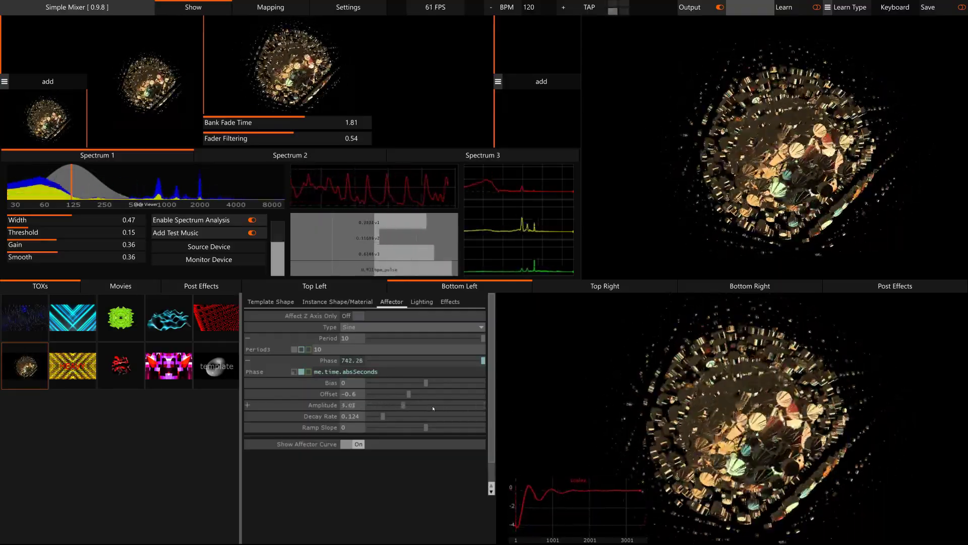
left_click_drag(382, 418, 370, 418)
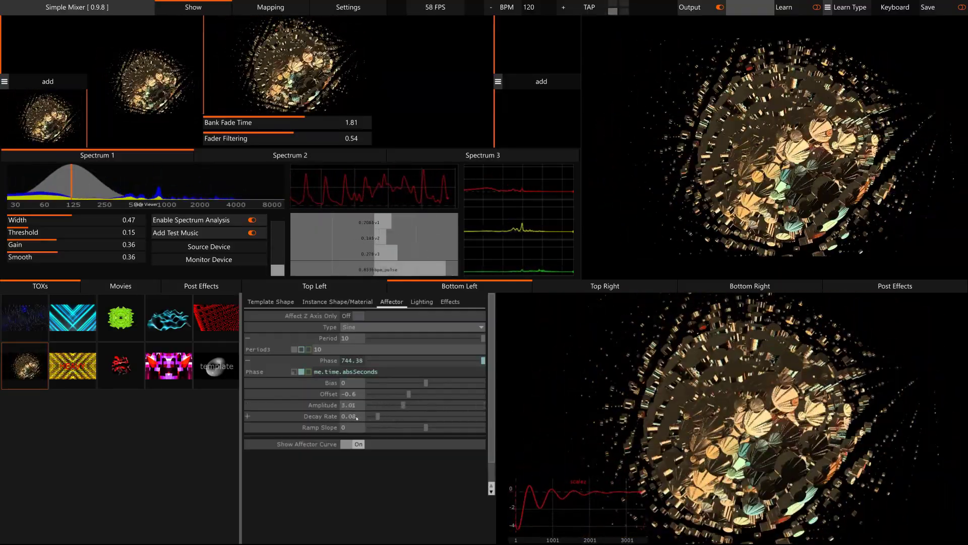
Change the affector type to Constant and the instance template to Sphere.
left_click(353, 327)
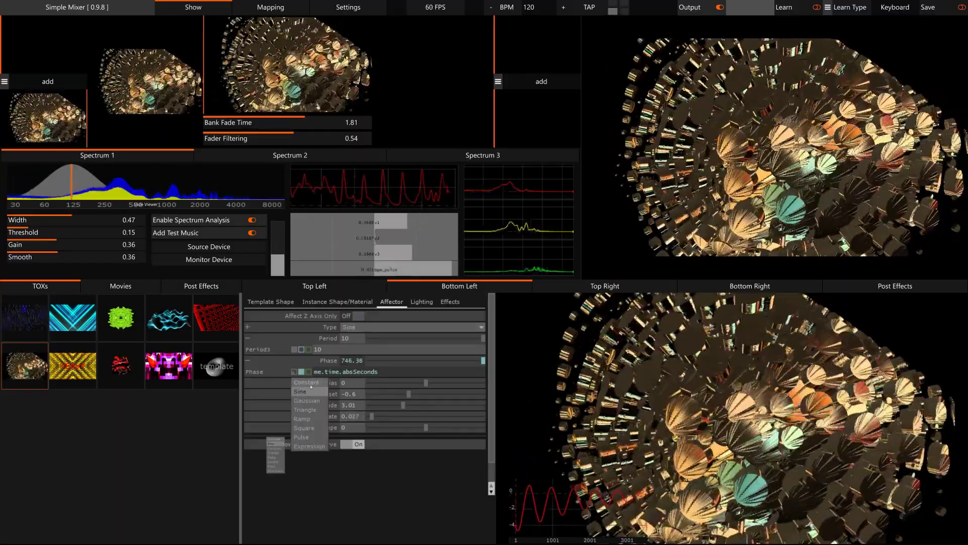
left_click(310, 405)
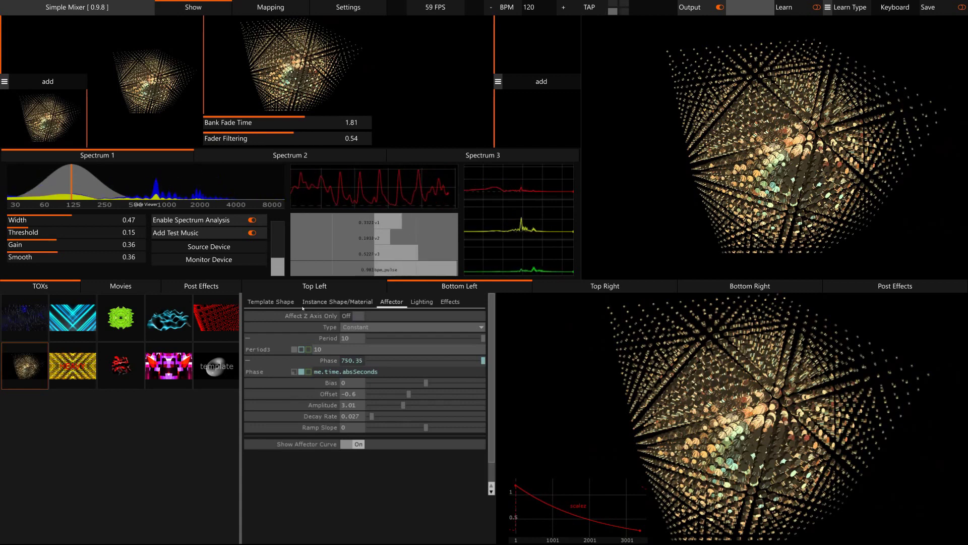
left_click(290, 302)
left_click(353, 316)
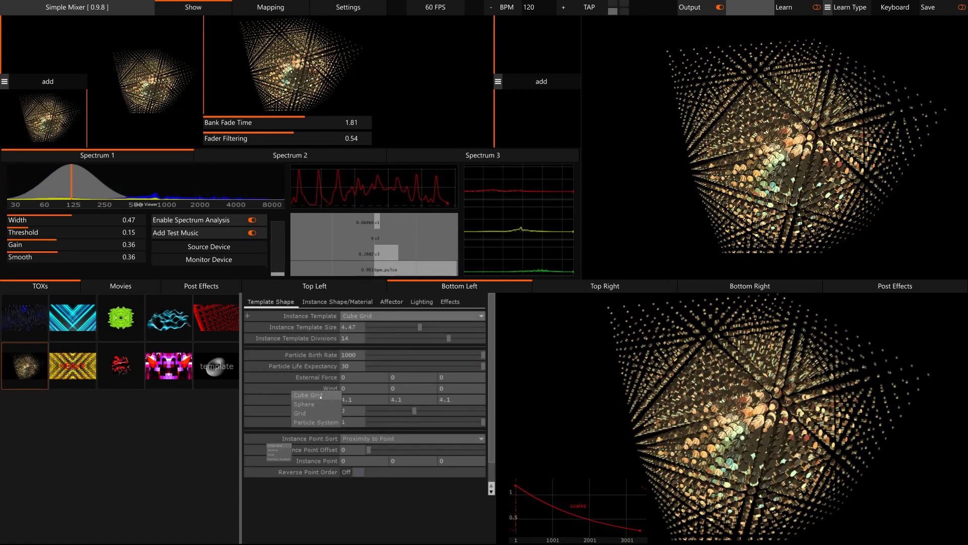
left_click(315, 410)
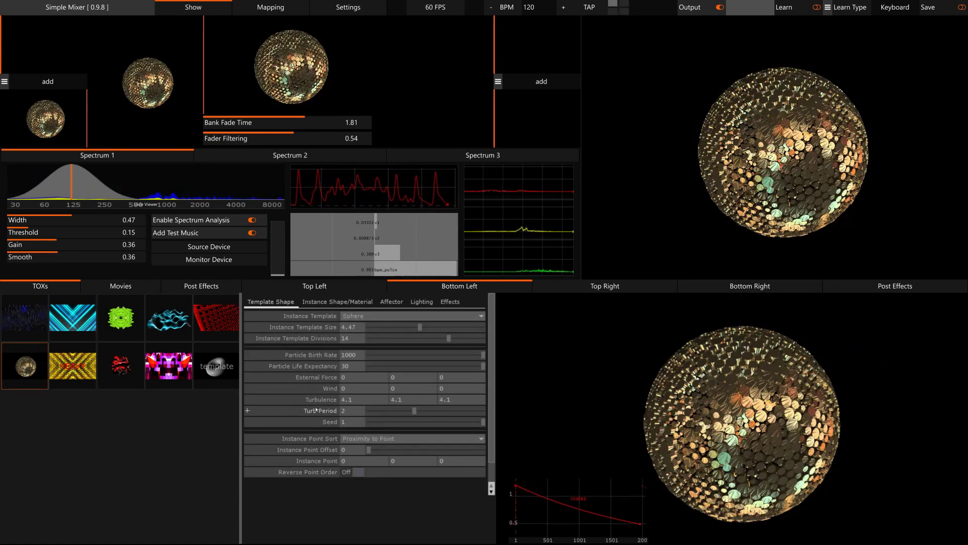
Change the instance shape to Torus with a size of 0.1, 0.02 and 1.
left_click(320, 303)
key("BackSpace")
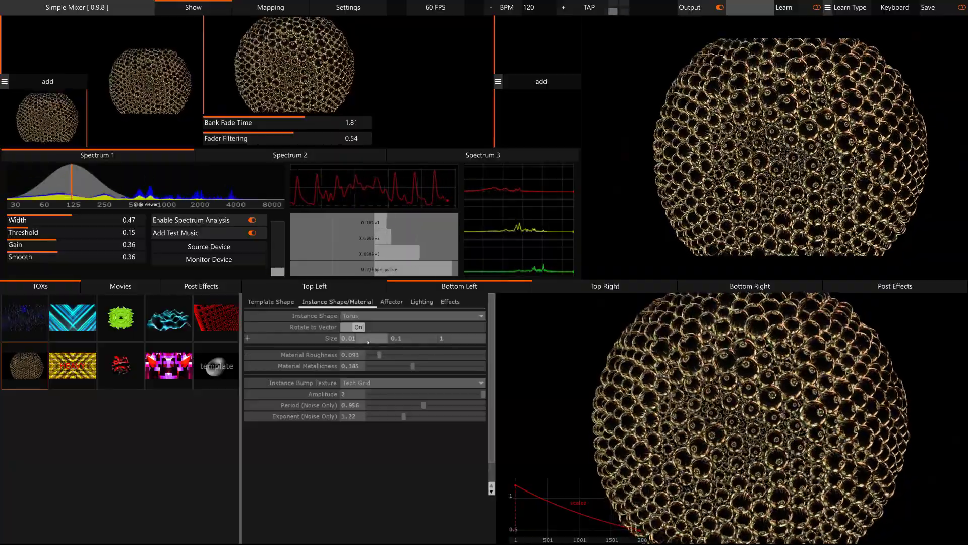
left_click(368, 342)
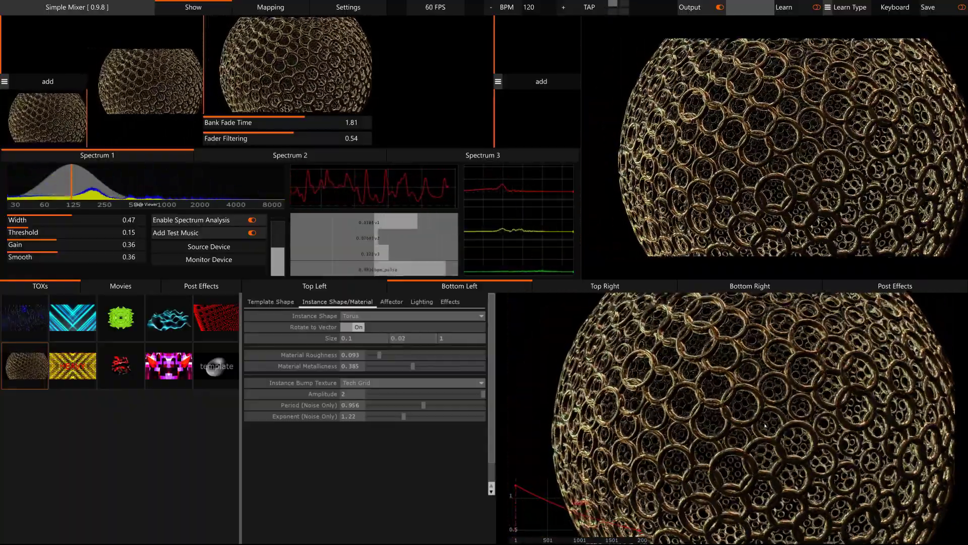
Raise the instance material's roughness to 1 and set its metallicness to about 0.235.
left_click(392, 302)
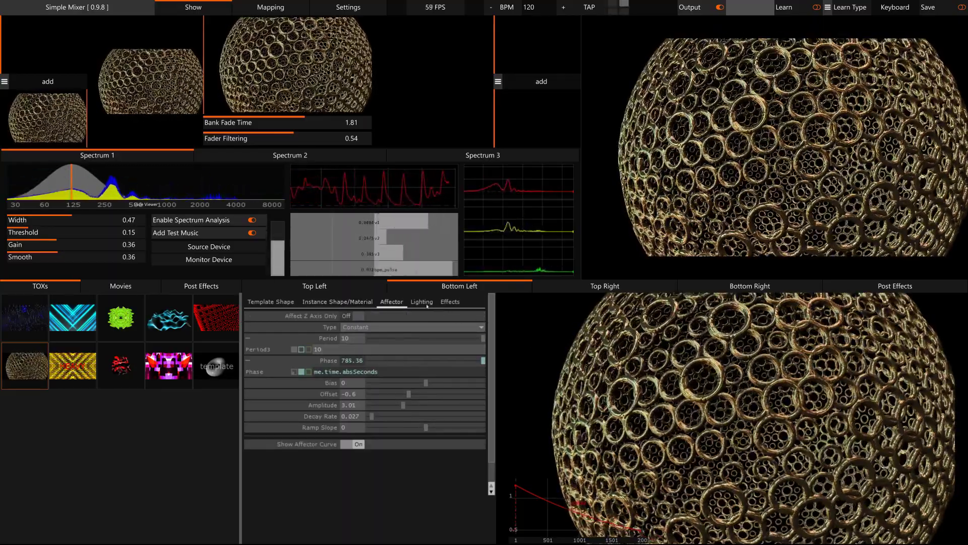
left_click(424, 302)
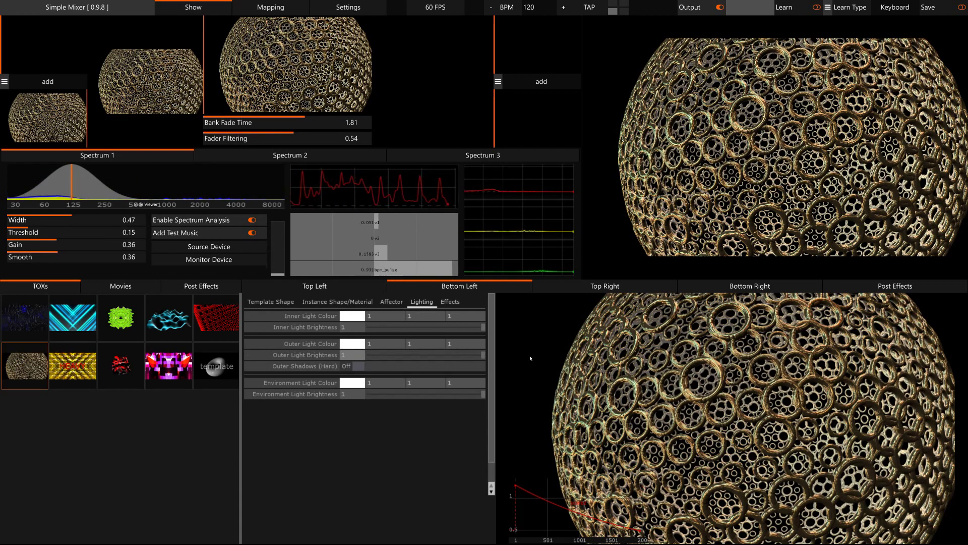
left_click(329, 302)
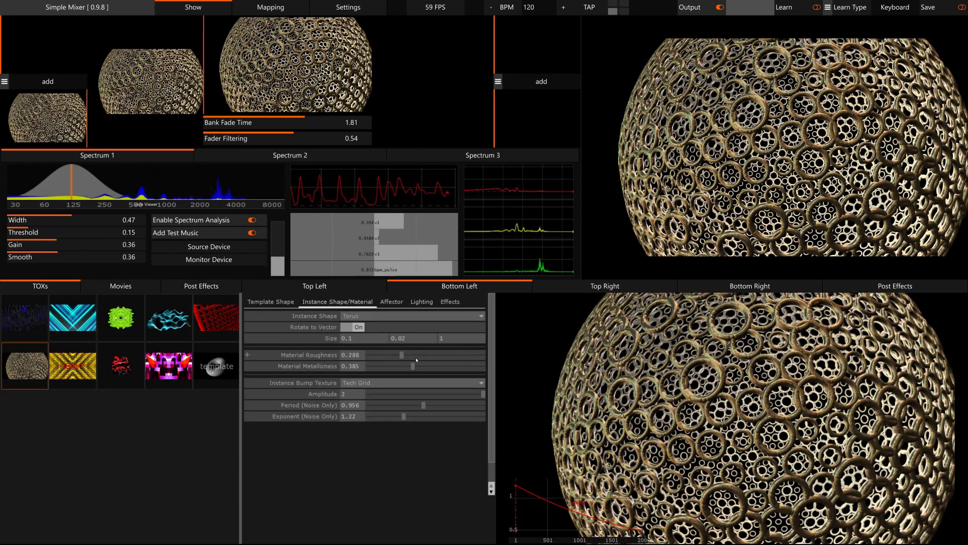
left_click_drag(413, 366, 396, 366)
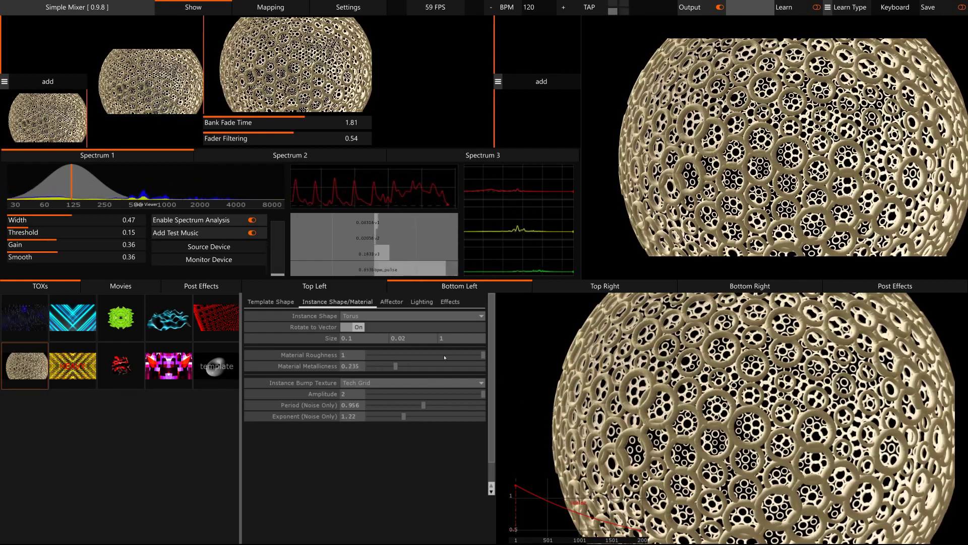
Change the instance shape to Cube and set its size to 0.1 on all three axes.
left_click(353, 315)
left_click(310, 396)
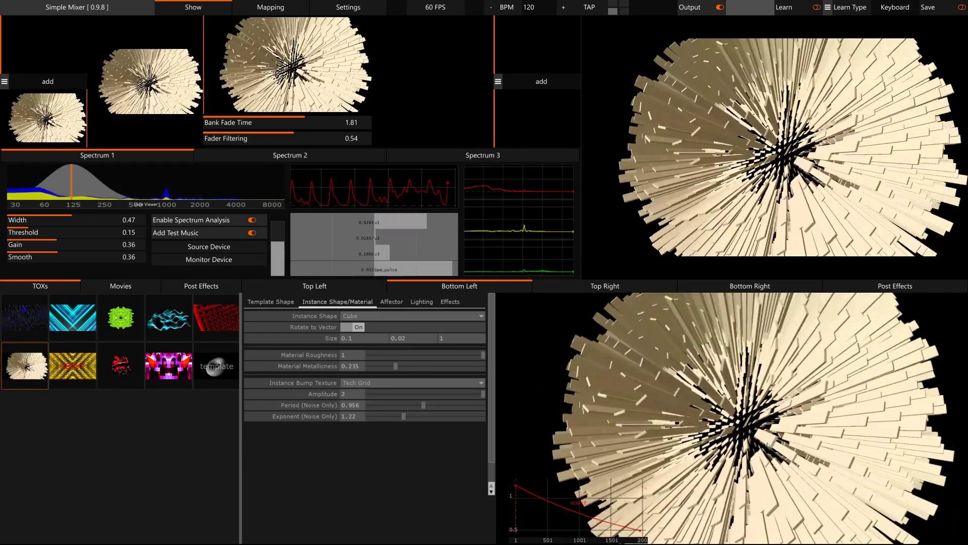
left_click(364, 316)
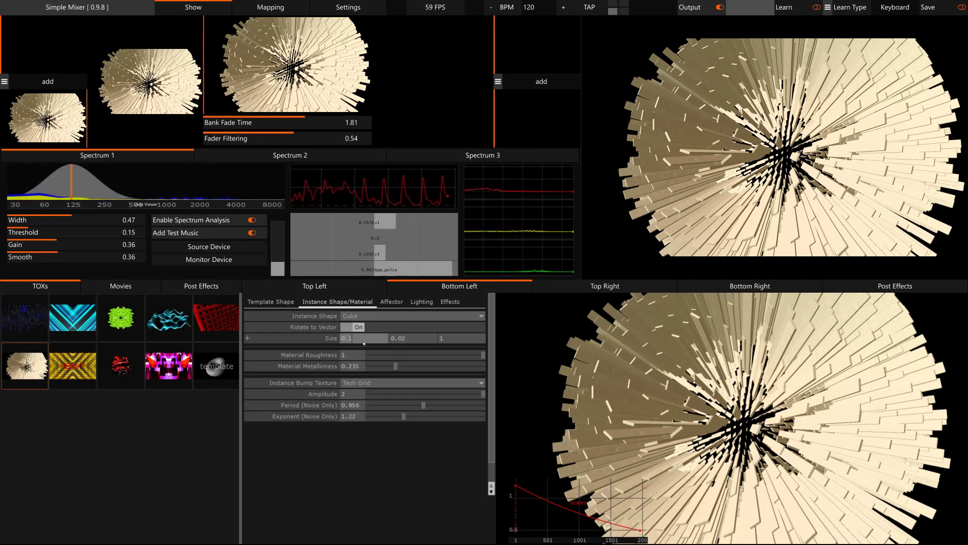
key("Return")
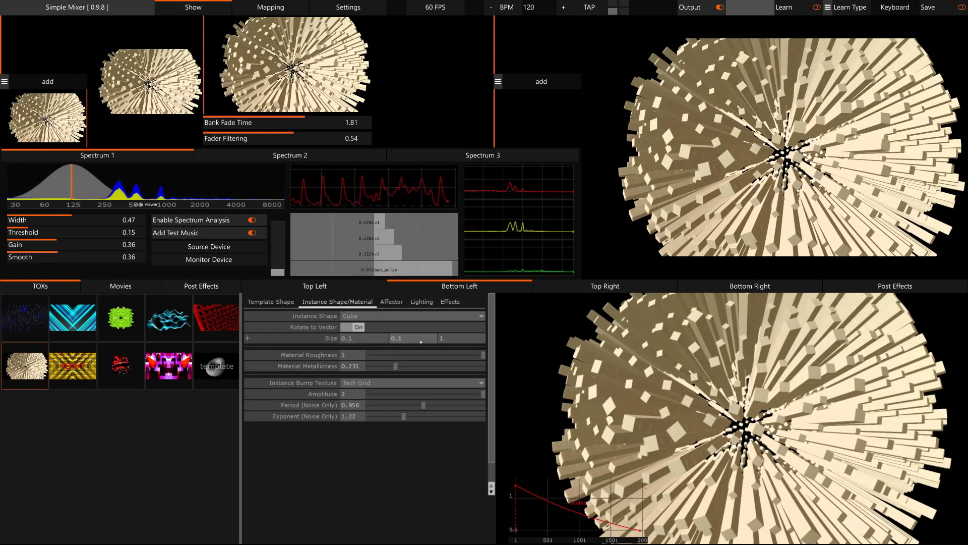
left_click(443, 339)
type("0")
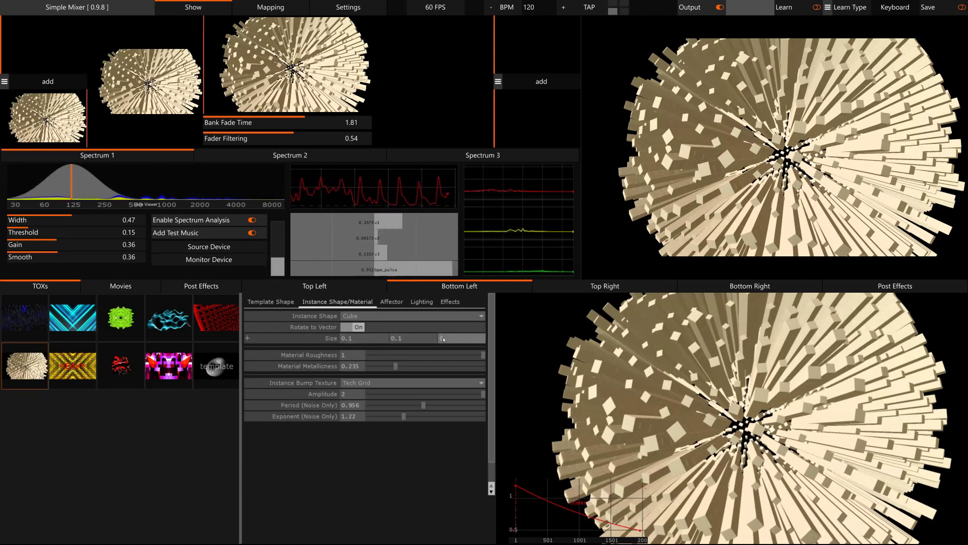
type(".1")
key("Return")
Reduce the instance template size to about 2.26 and change the template to Cube Grid.
left_click(296, 306)
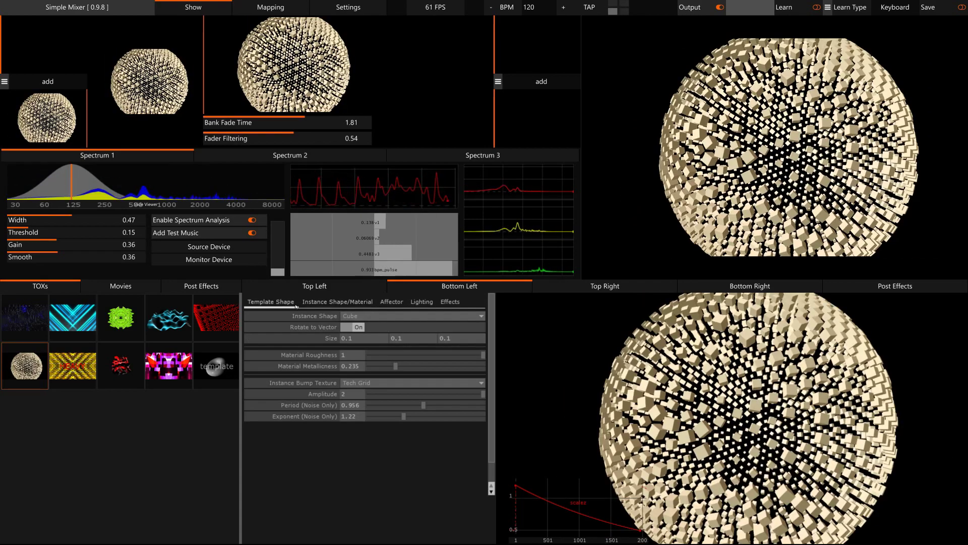
left_click_drag(420, 328, 401, 329)
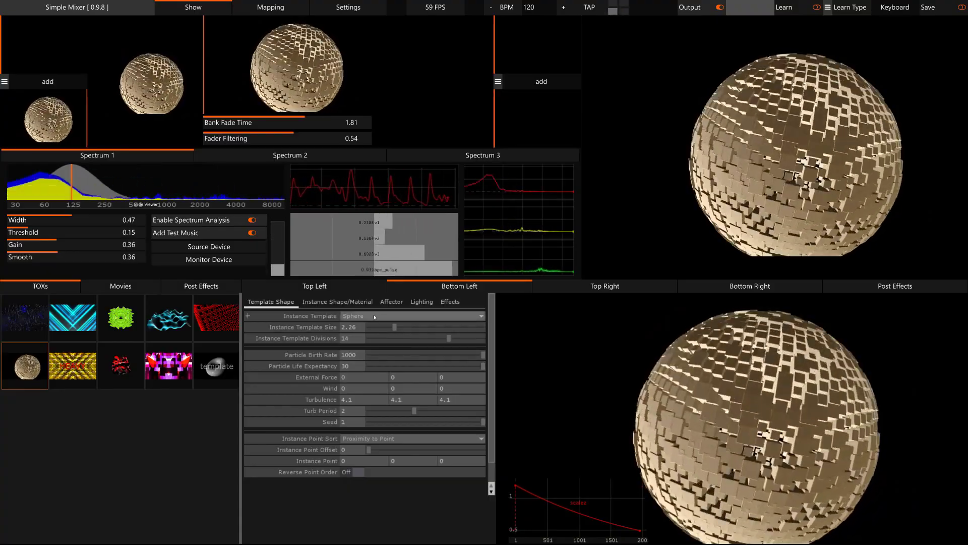
left_click(372, 317)
left_click(315, 405)
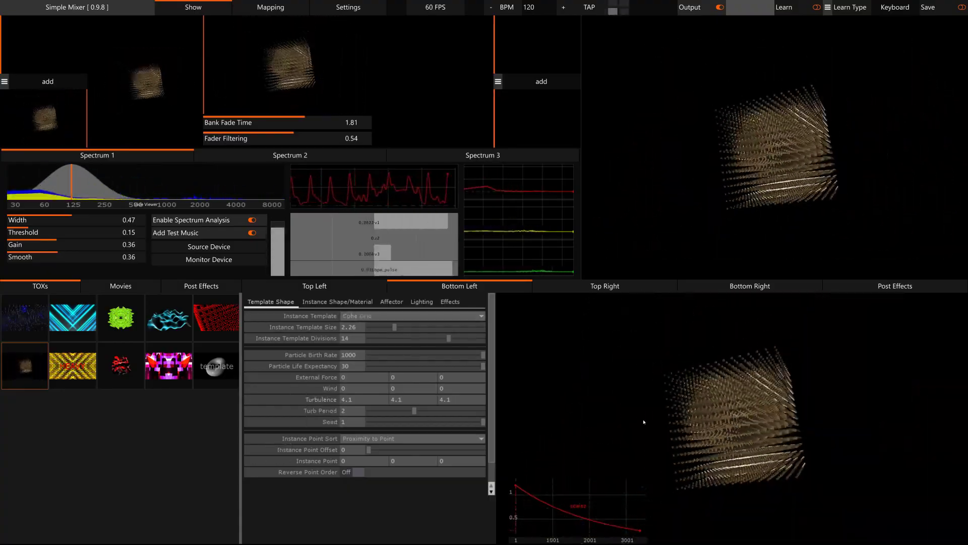
Set the cube instances' size to 0.5 on all three axes.
left_click(334, 302)
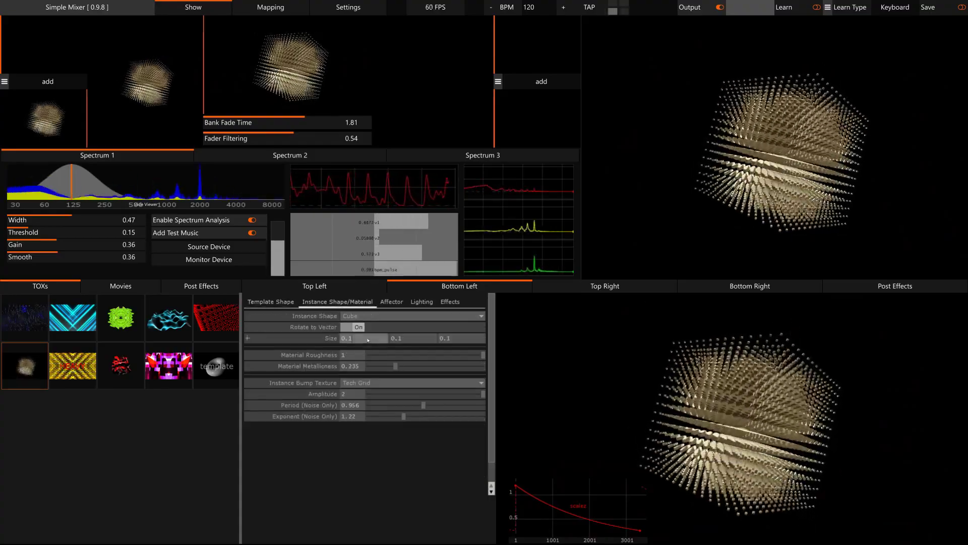
left_click(368, 340)
type("0")
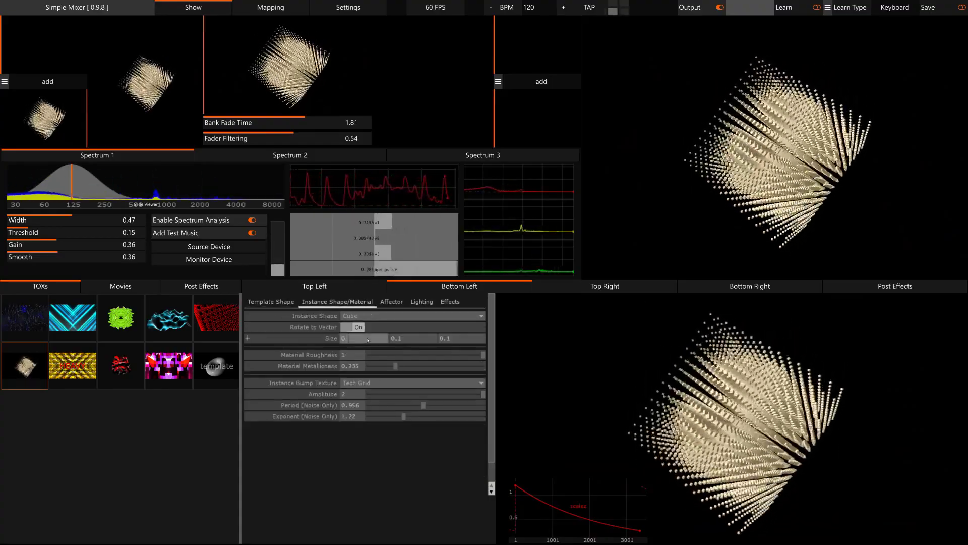
type(".5")
key("Tab")
type("0.5")
key("Tab")
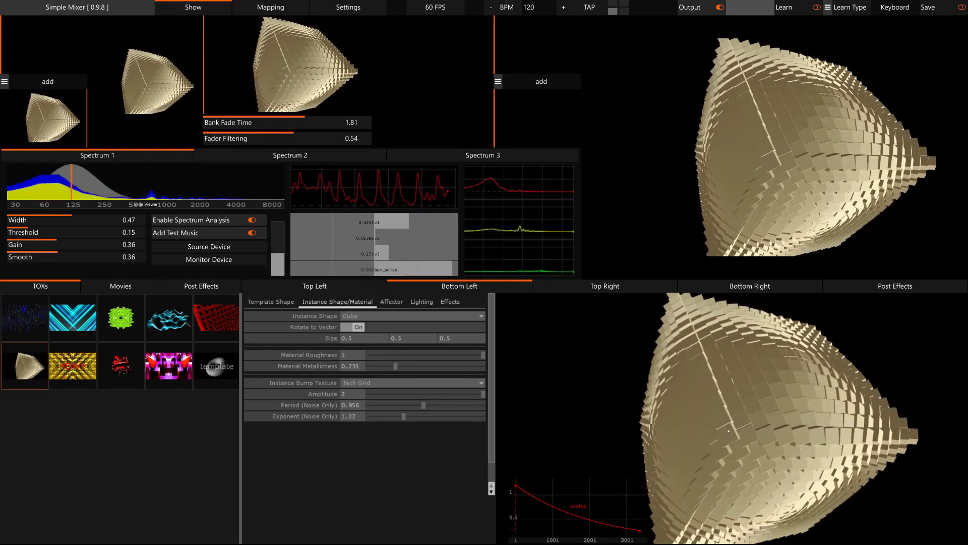
Try dimming the environment light to near 0 and restore its brightness to about 1.
left_click(451, 301)
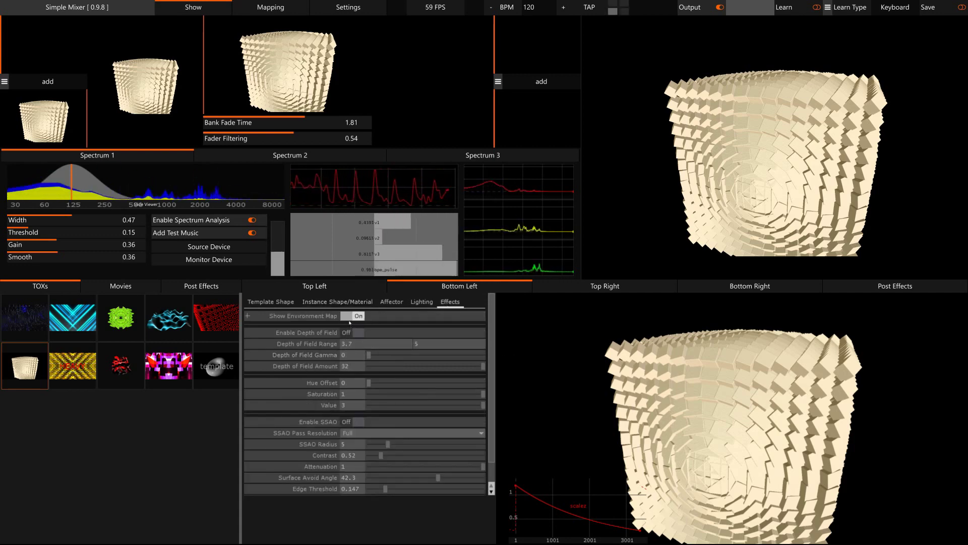
left_click(410, 303)
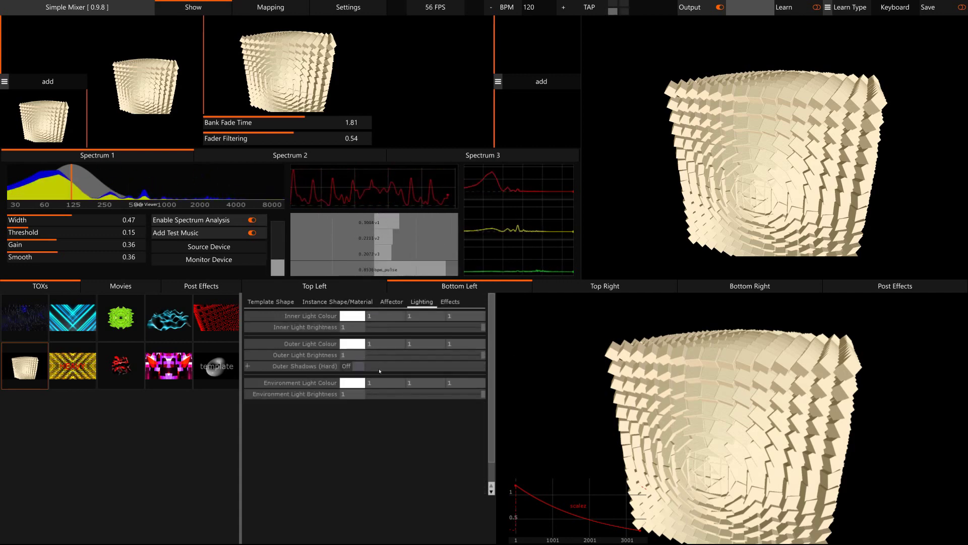
left_click_drag(398, 396, 243, 393)
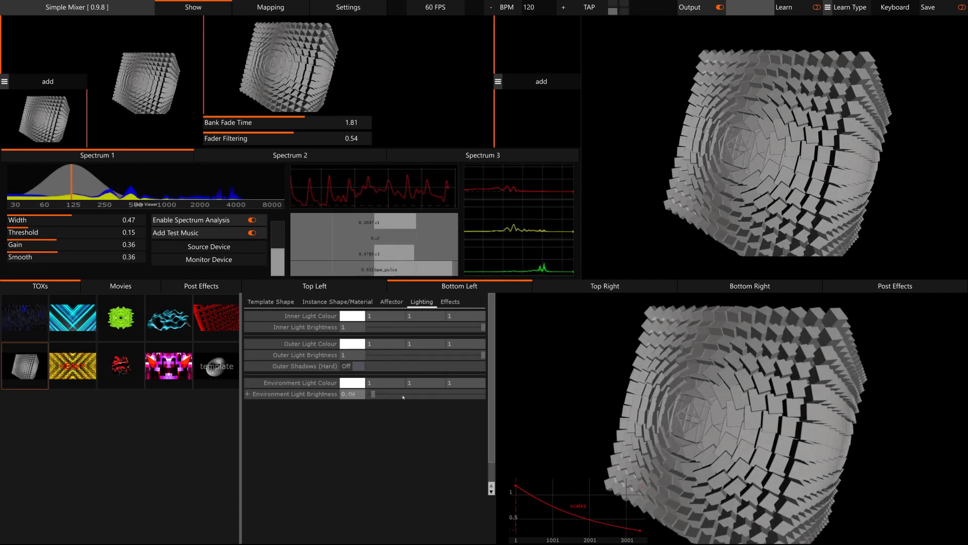
left_click_drag(403, 397, 486, 396)
Set the effects' saturation to 0 and value to 2 to render the shape in greyscale.
left_click(450, 302)
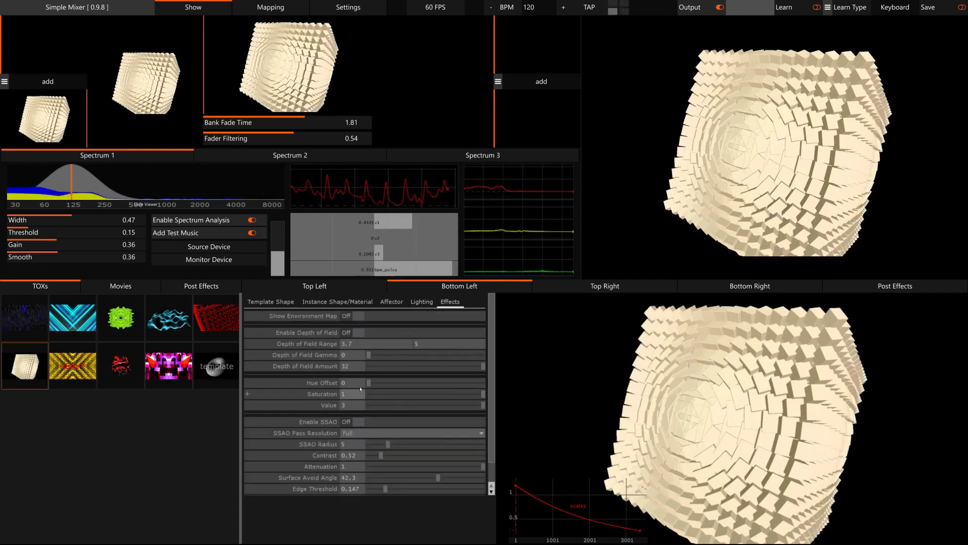
left_click_drag(361, 389, 533, 408)
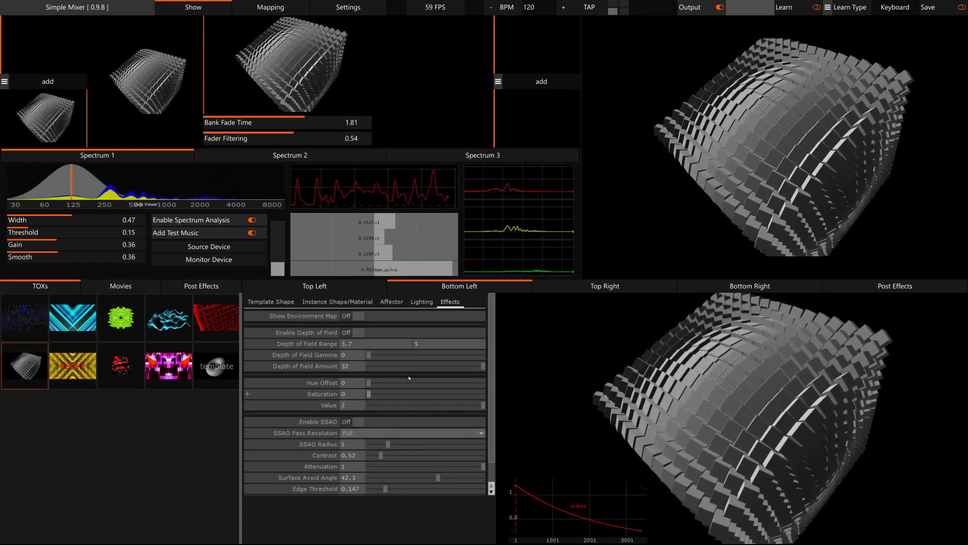
Turn on hard shadows for the outer light and set the cube instances' Z size to 5.
left_click(422, 301)
left_click(356, 366)
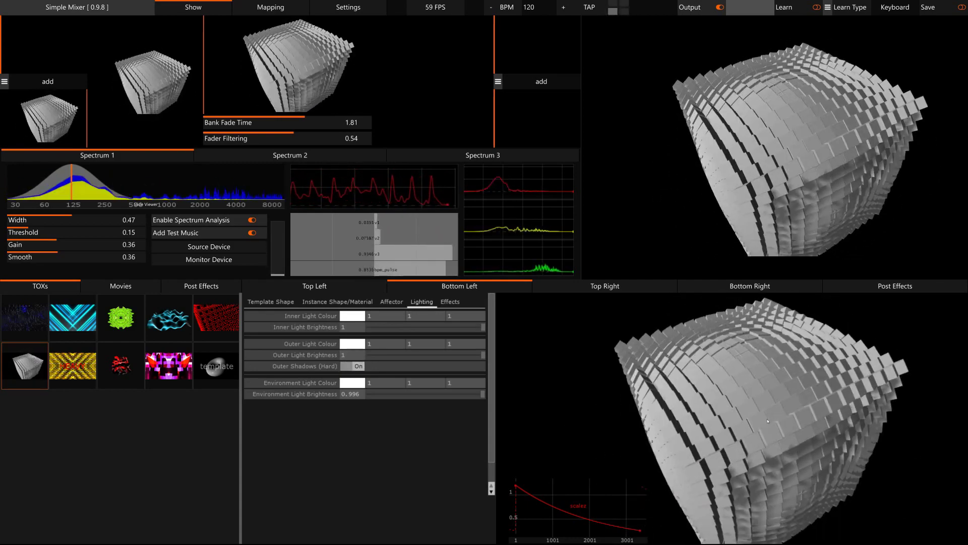
left_click(325, 302)
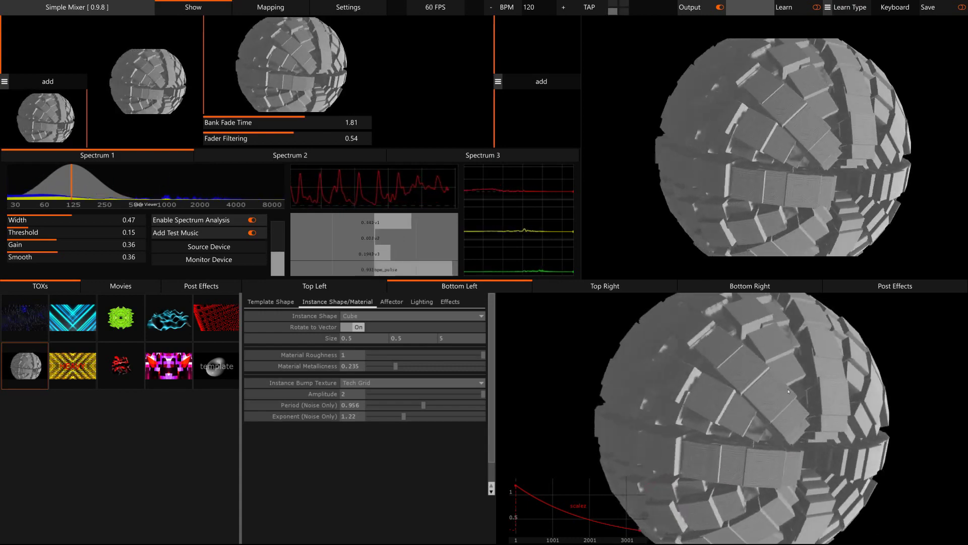
Enable SSAO at Quarter pass resolution with a radius of 0.8 and a contrast of 0.88.
left_click(450, 306)
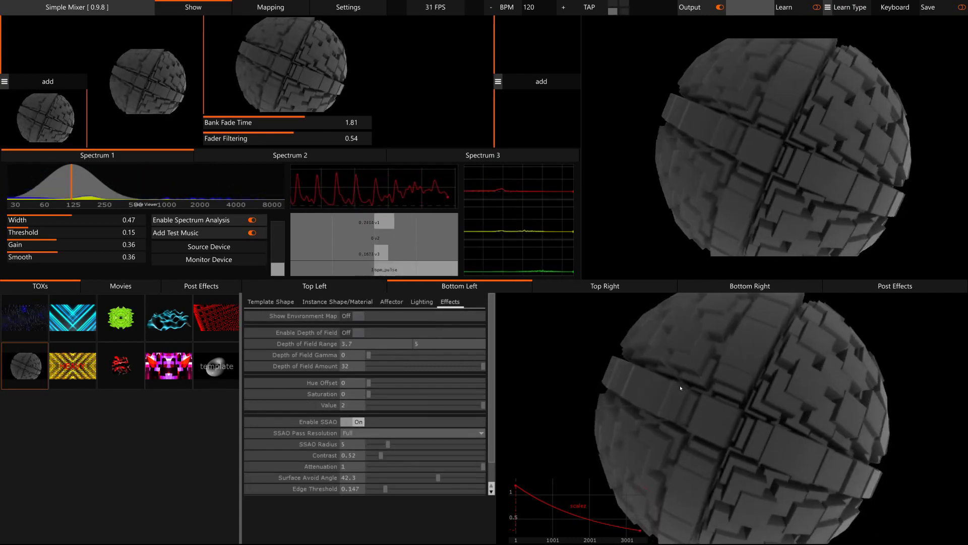
left_click(363, 433)
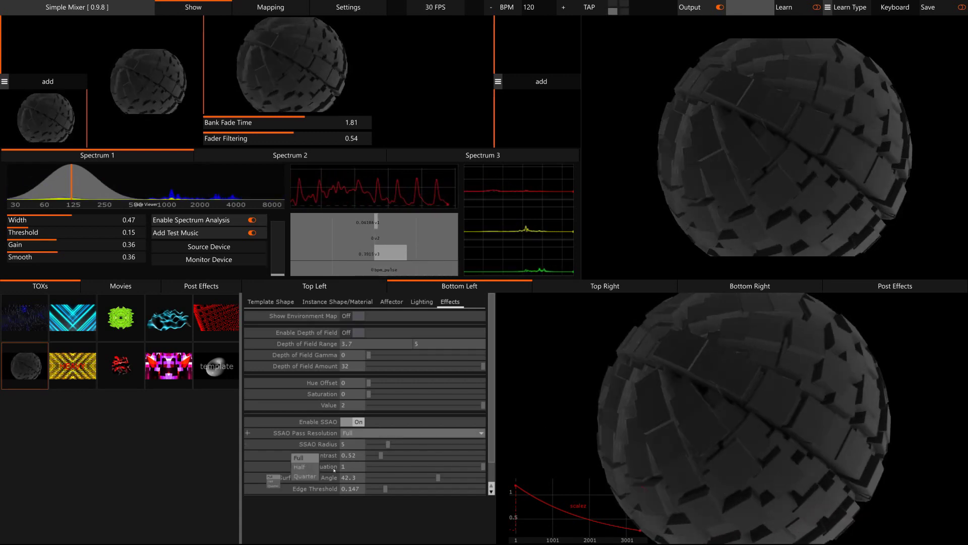
left_click(307, 477)
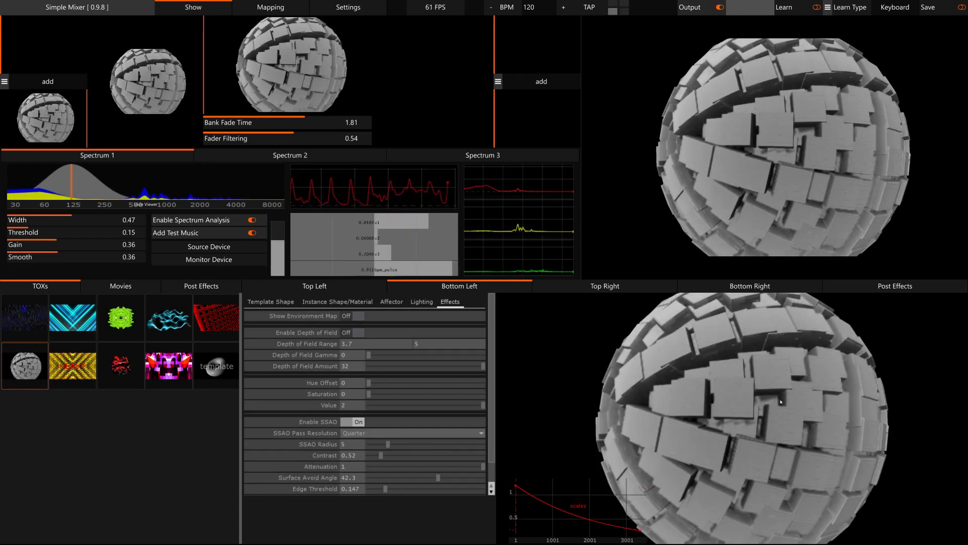
mouse_move(388, 445)
left_mouse_down()
mouse_move(380, 445)
mouse_move(389, 456)
left_mouse_up()
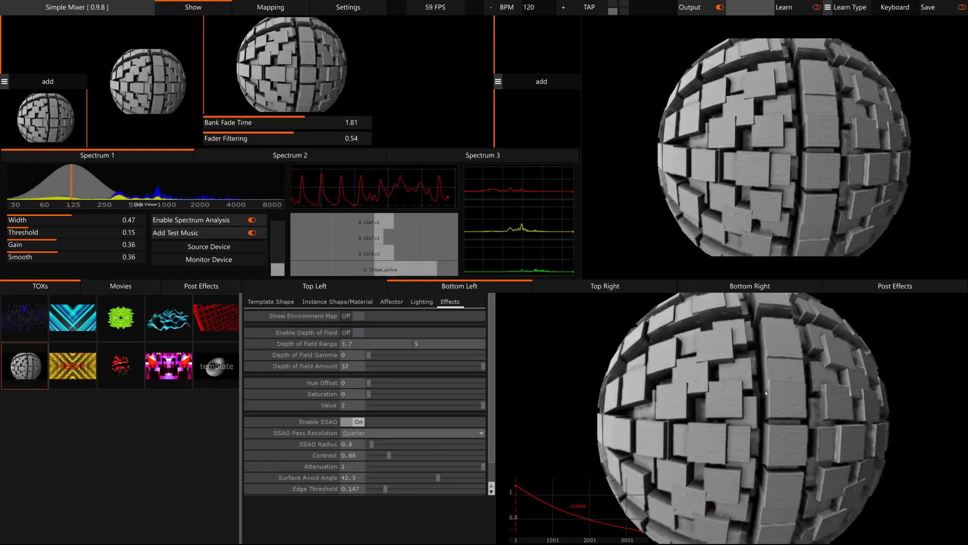
Set the environment light brightness to 1 and change the instance shape to Sphere.
left_click(422, 301)
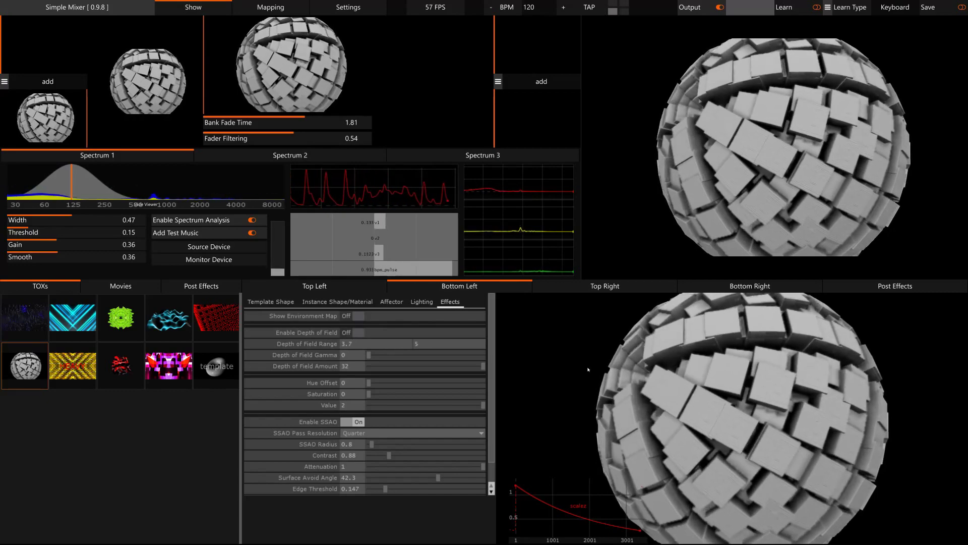
left_click(422, 301)
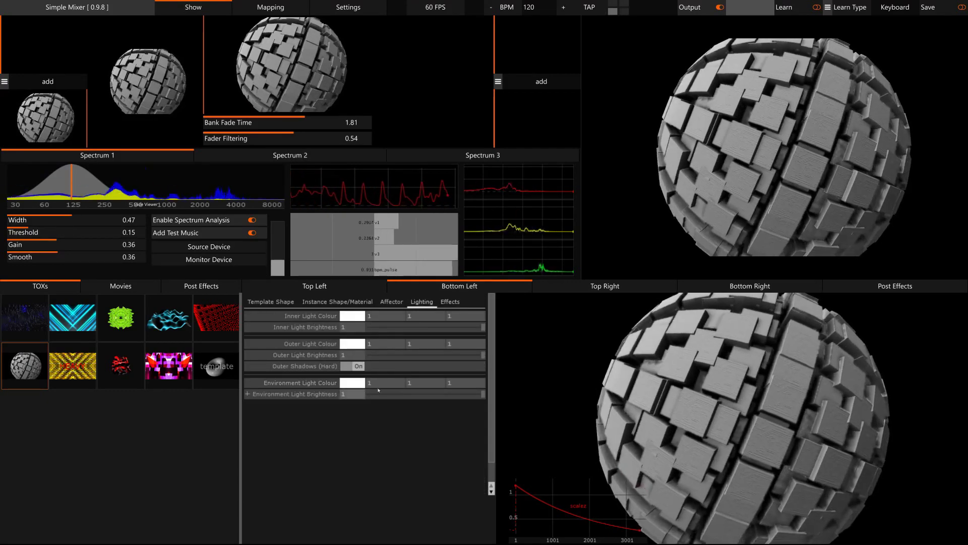
left_click(450, 302)
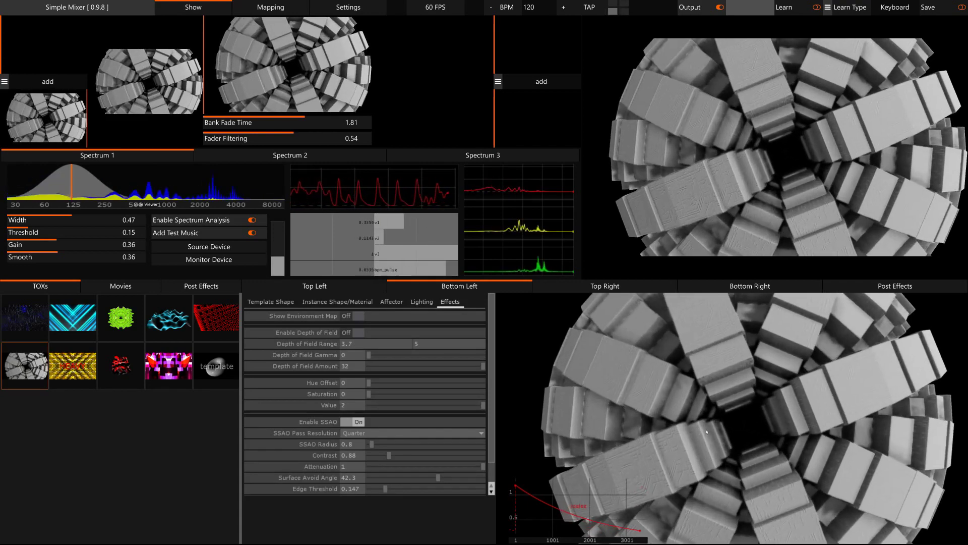
left_click(323, 302)
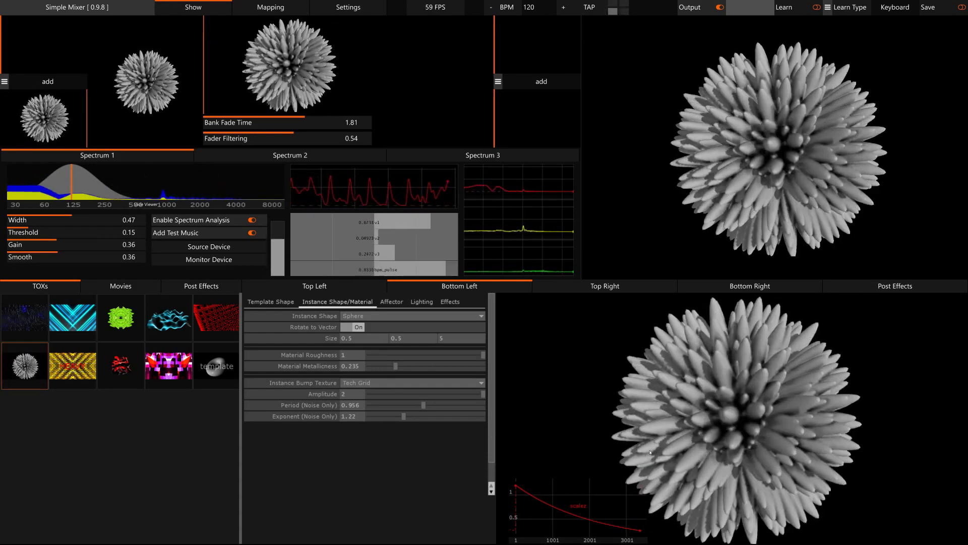
Show the environment map and enable depth of field with a range of 5 to 10 and an amount of 32.
left_click(450, 302)
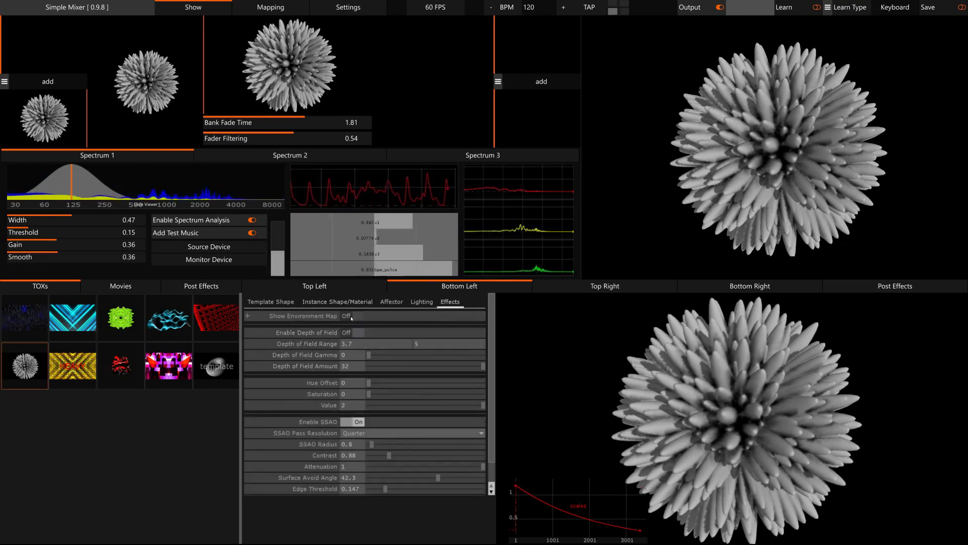
left_click(352, 316)
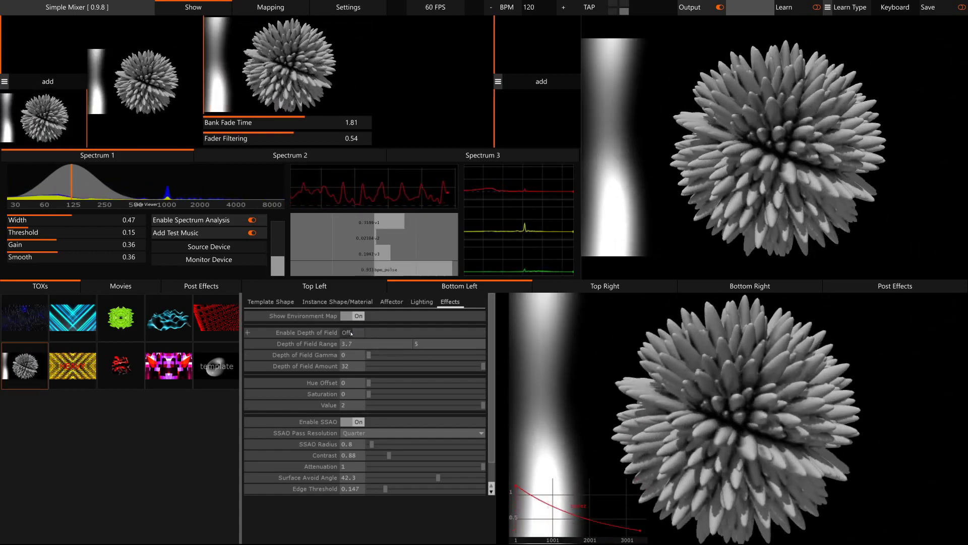
left_click(352, 334)
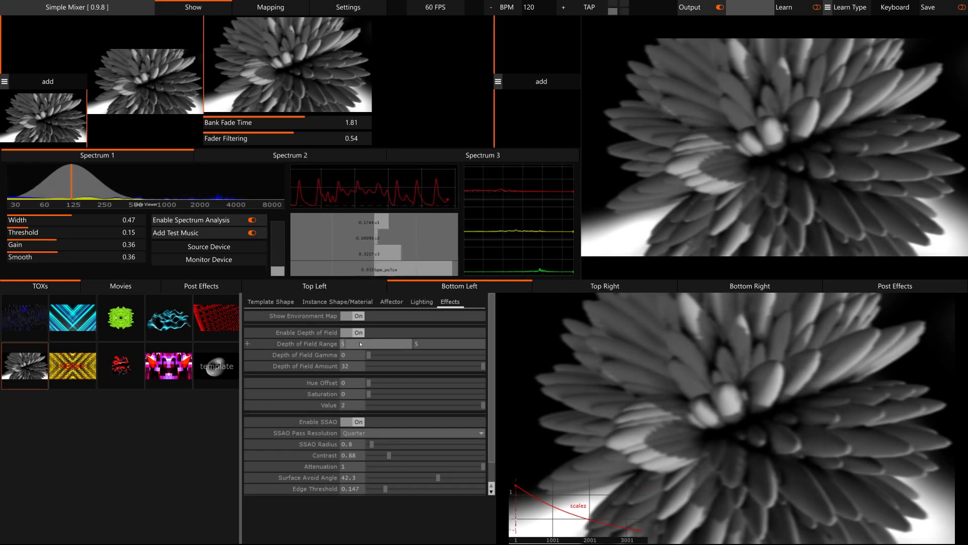
key("Tab")
type("1")
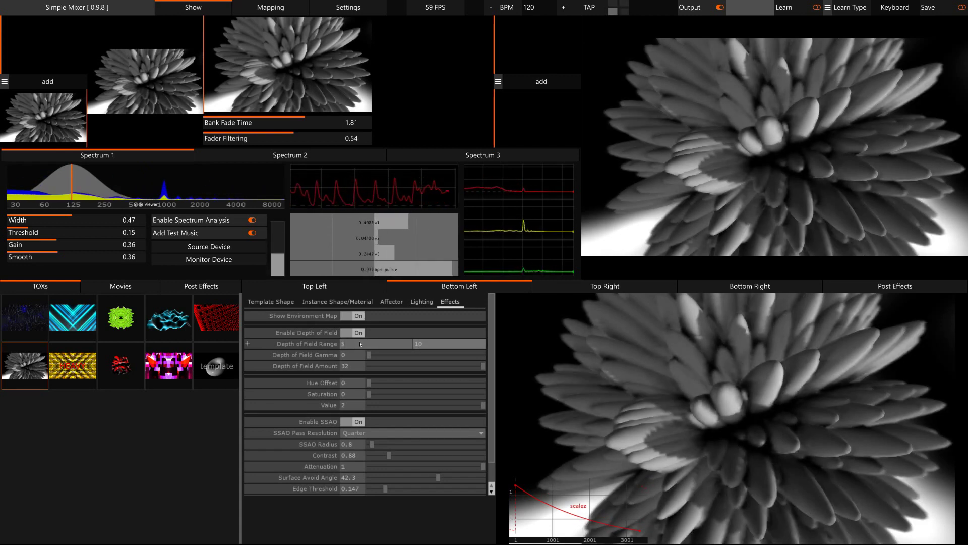
left_click_drag(428, 368, 331, 366)
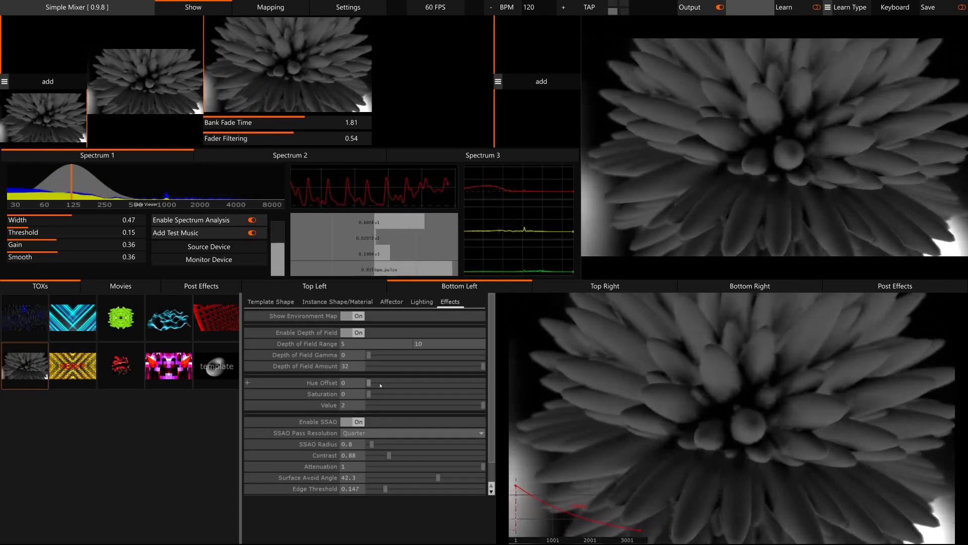
Raise the saturation to 1 with a hue offset of 0, and toggle SSAO off and on to compare the render.
left_click_drag(370, 394, 483, 394)
mouse_move(369, 383)
left_mouse_down()
mouse_move(424, 385)
mouse_move(368, 384)
left_mouse_up()
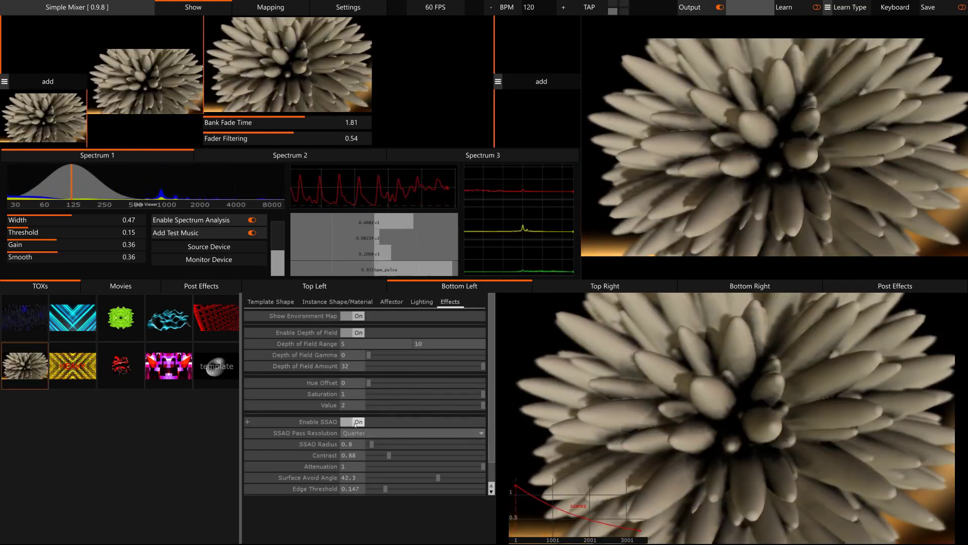
left_click(355, 423)
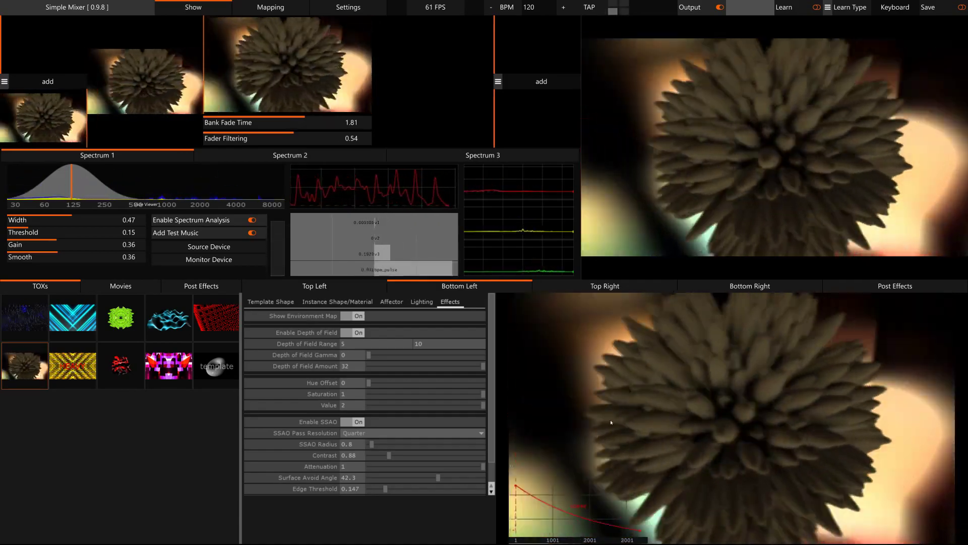
Change the instance shape to Torus and set the instance bump texture to None.
left_click(337, 302)
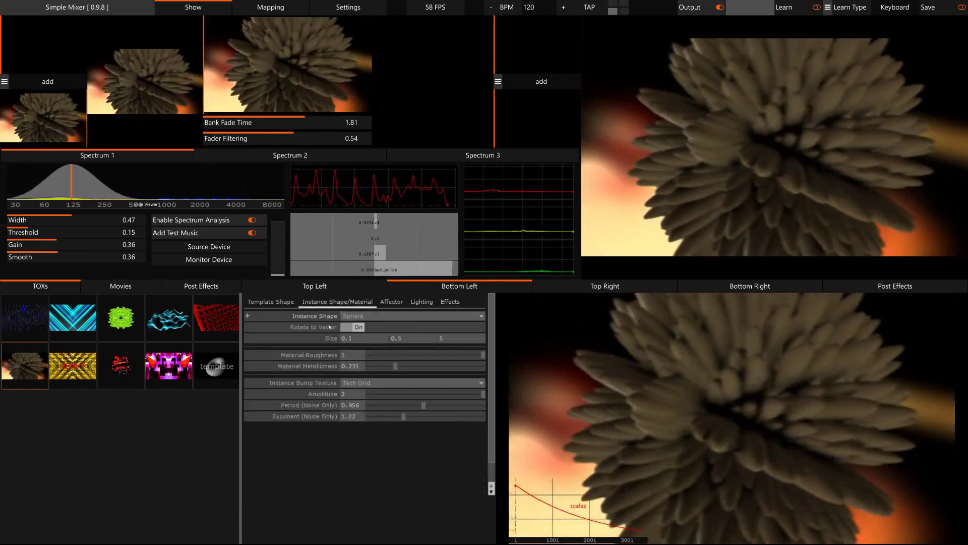
left_click(348, 316)
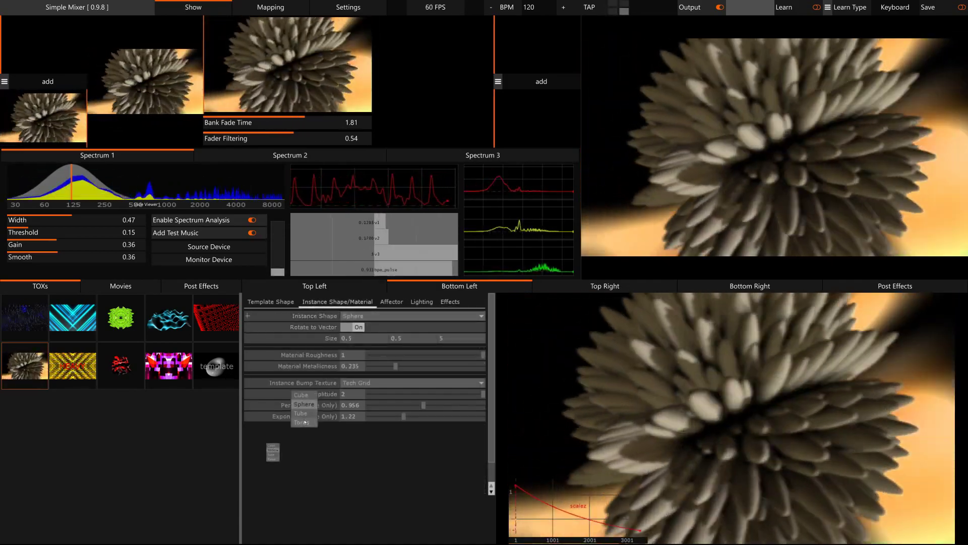
left_click(304, 422)
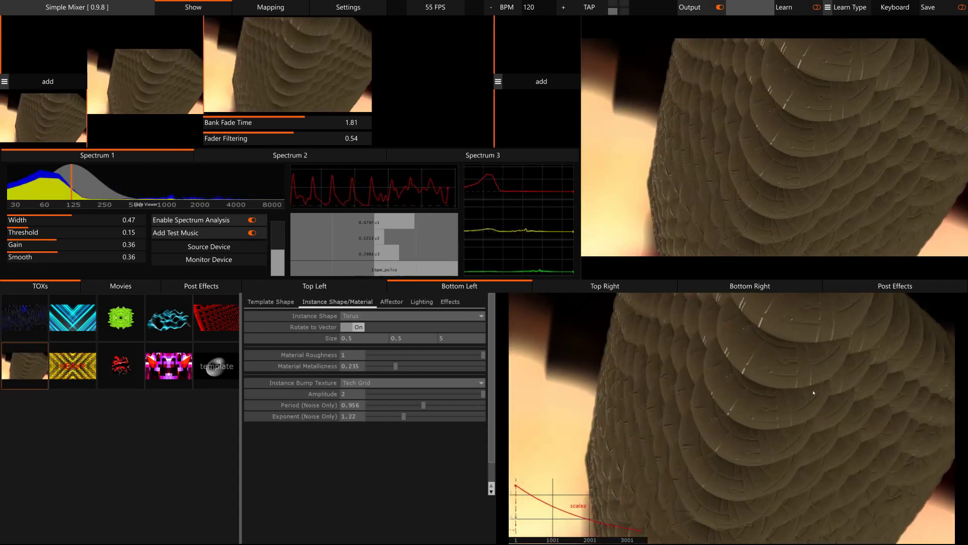
left_click(462, 383)
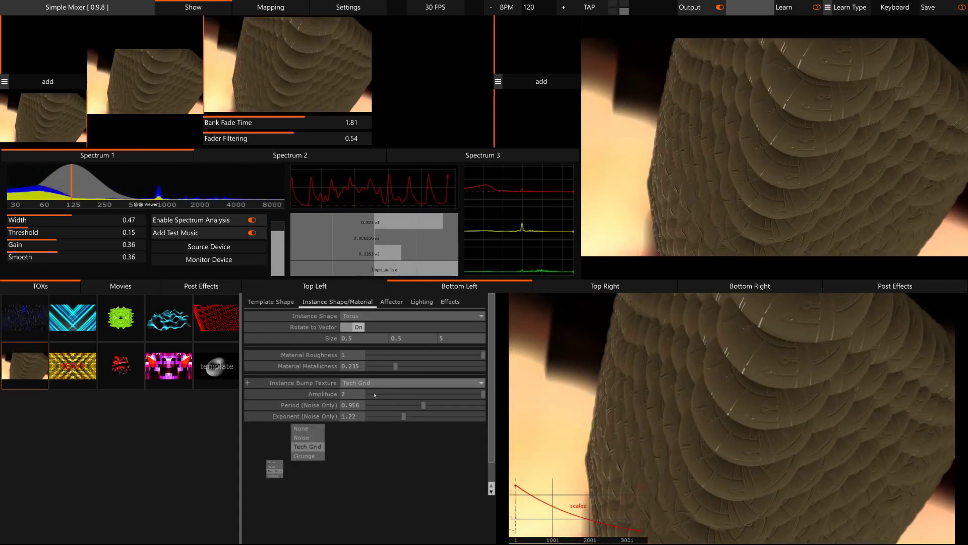
left_click(305, 429)
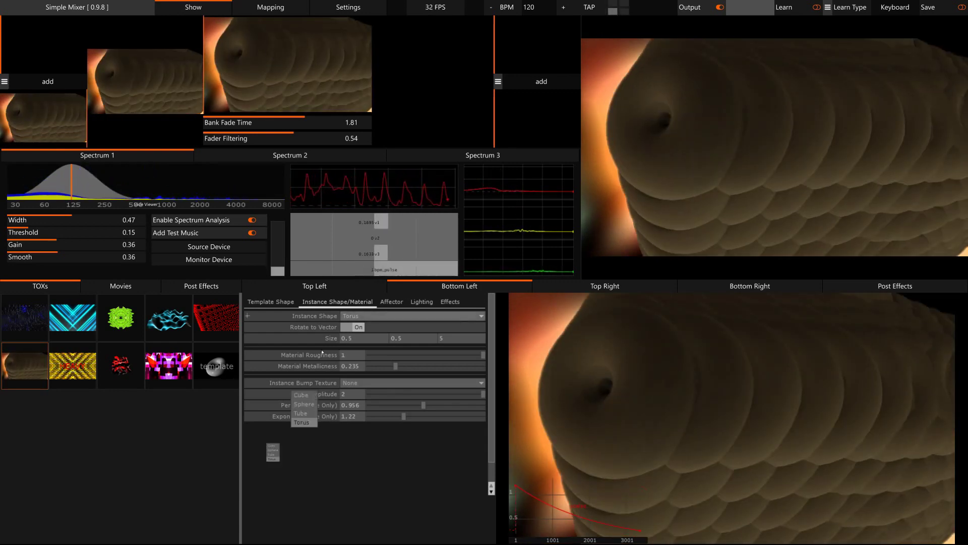
Change the instance template to Sphere and set the torus instances' size to 0.1, 0.01 and 5.
left_click(272, 305)
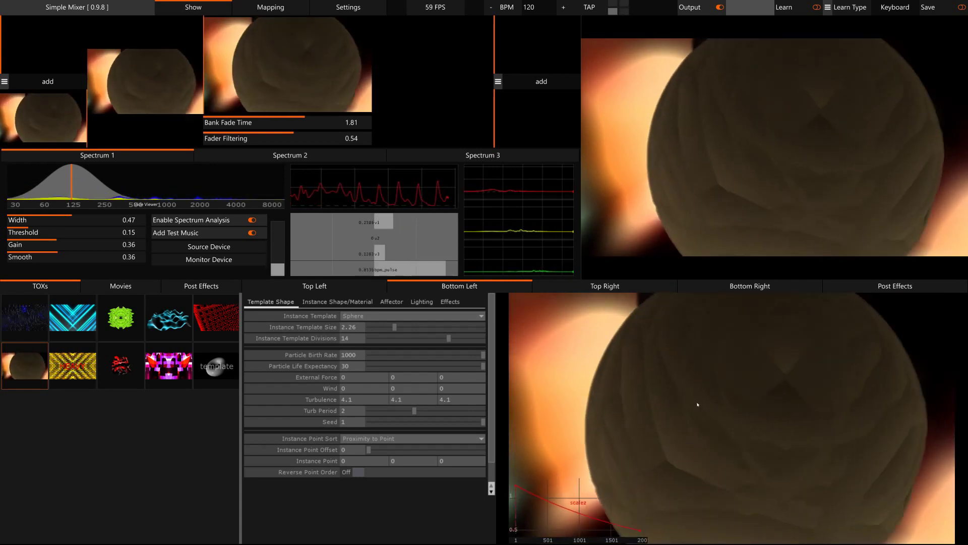
left_click(318, 305)
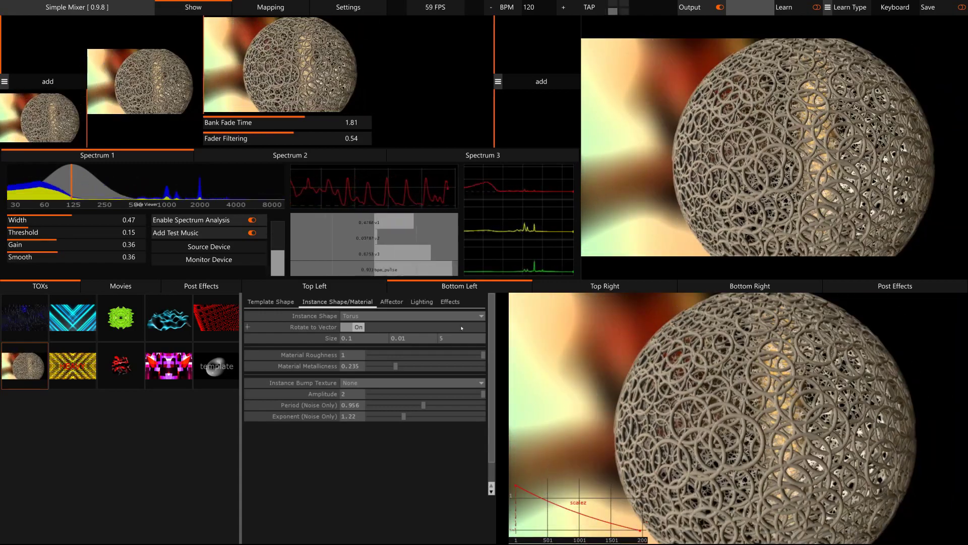
Change the instance shape to Tube and set its size to 0, 0.1 and 2 to form spikes.
left_click(339, 314)
left_click(312, 413)
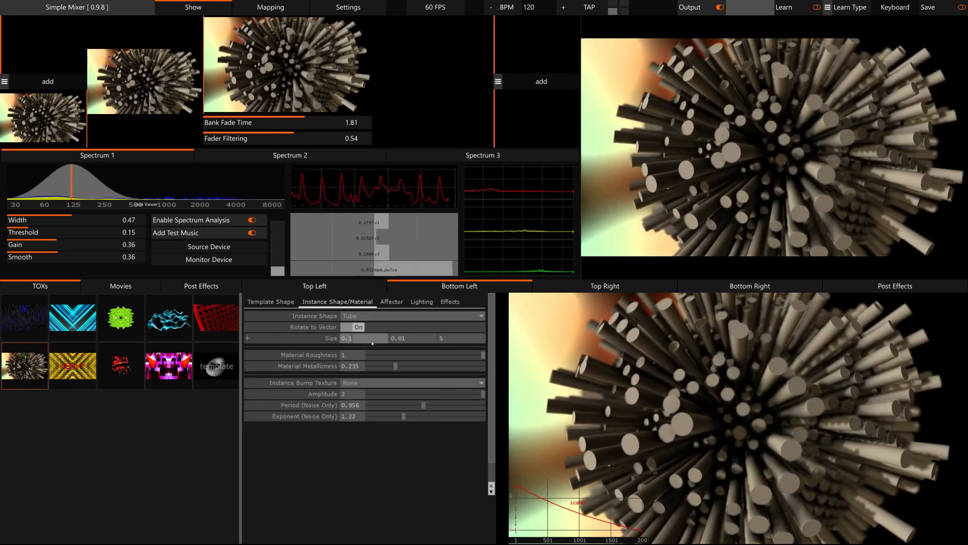
key("Return")
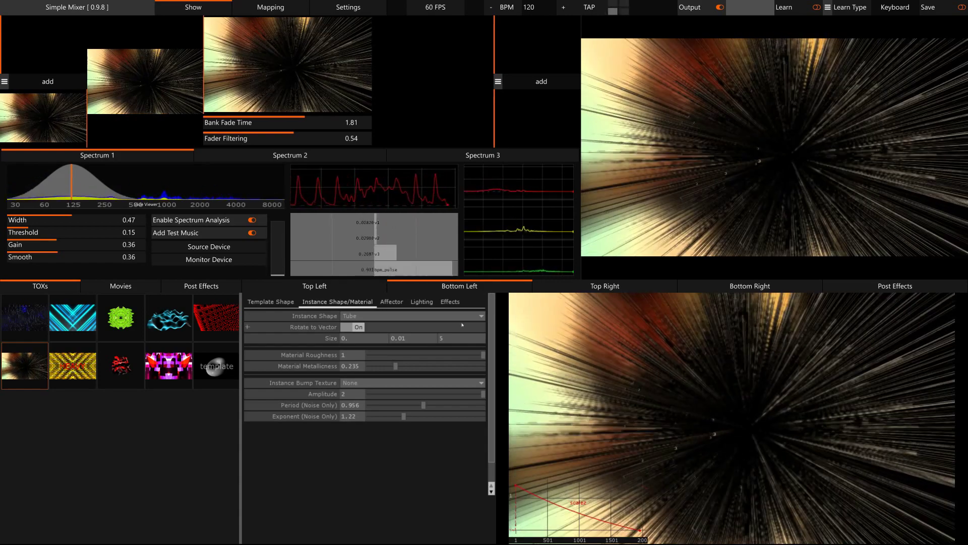
key("BackSpace")
key("BackSpace")
type("1")
key("Return")
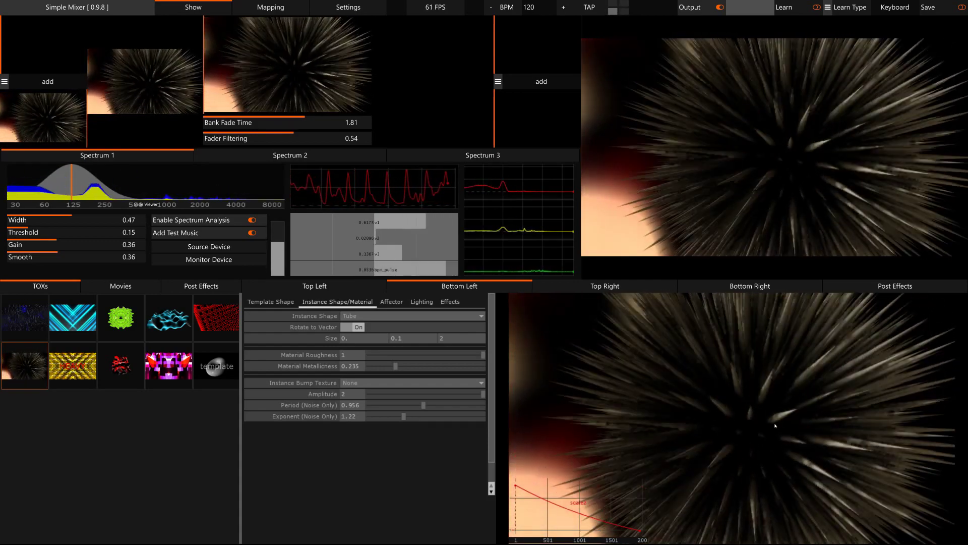
Set the SSAO radius to 0.3 and contrast to 1.11, and adjust the affector amplitude to 0.49.
left_click(457, 305)
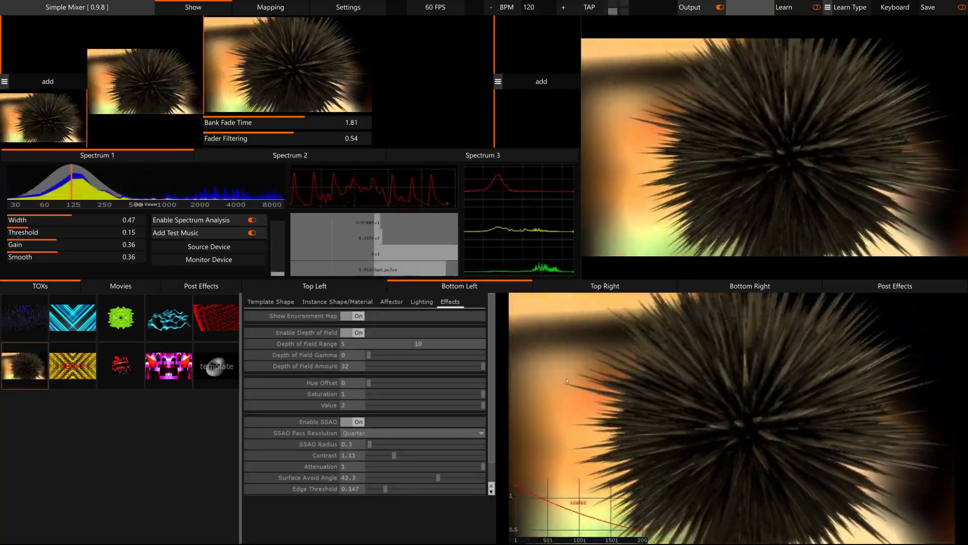
left_click(392, 301)
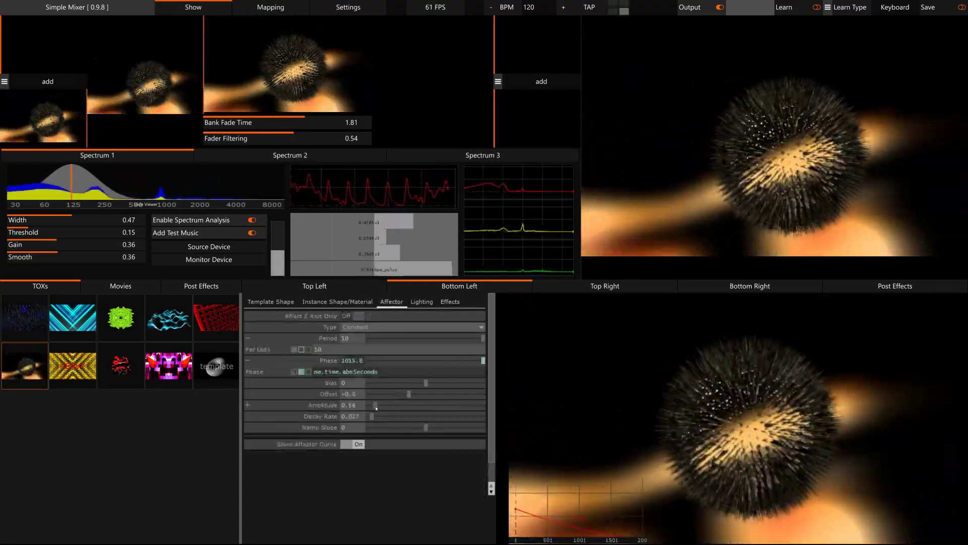
left_click_drag(376, 408, 382, 408)
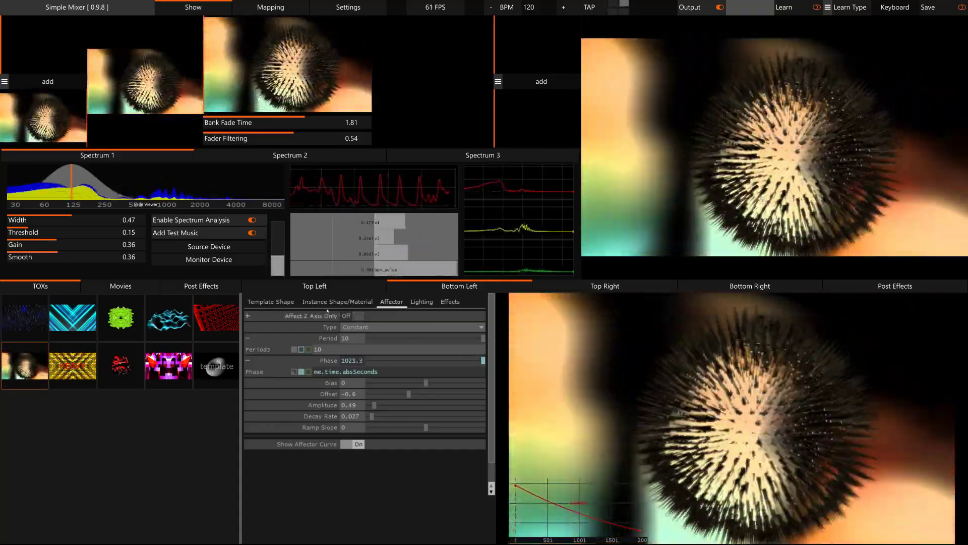
Set the tube instances' size to 0.2, 0.2 and 0.02 to flatten them into small discs on the sphere.
left_click(329, 302)
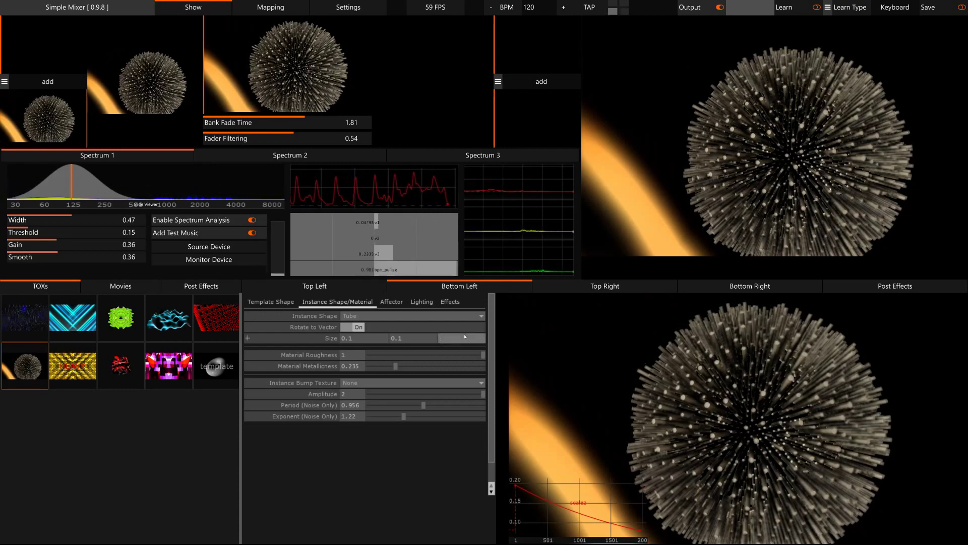
left_click(465, 337)
type("0.02")
key("Return")
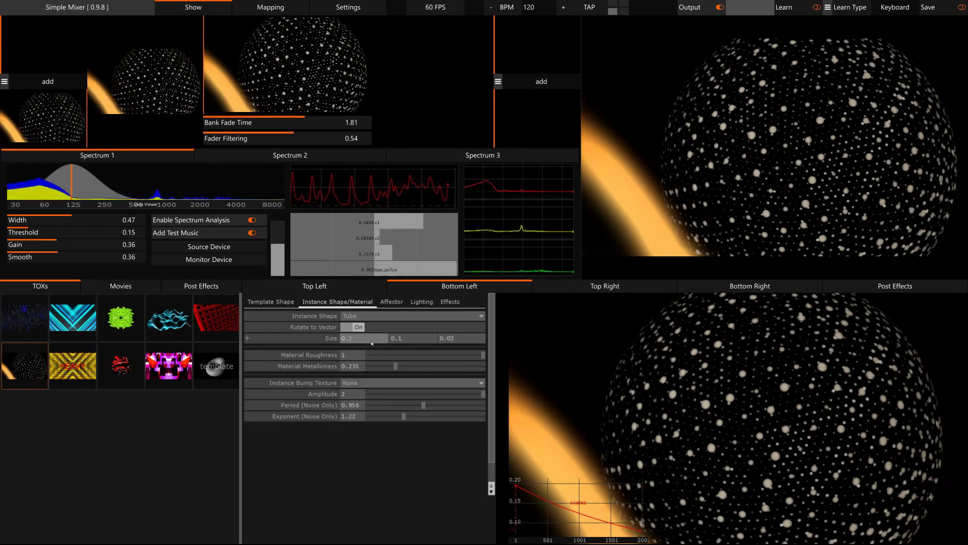
key("Tab")
type("0.2")
key("Return")
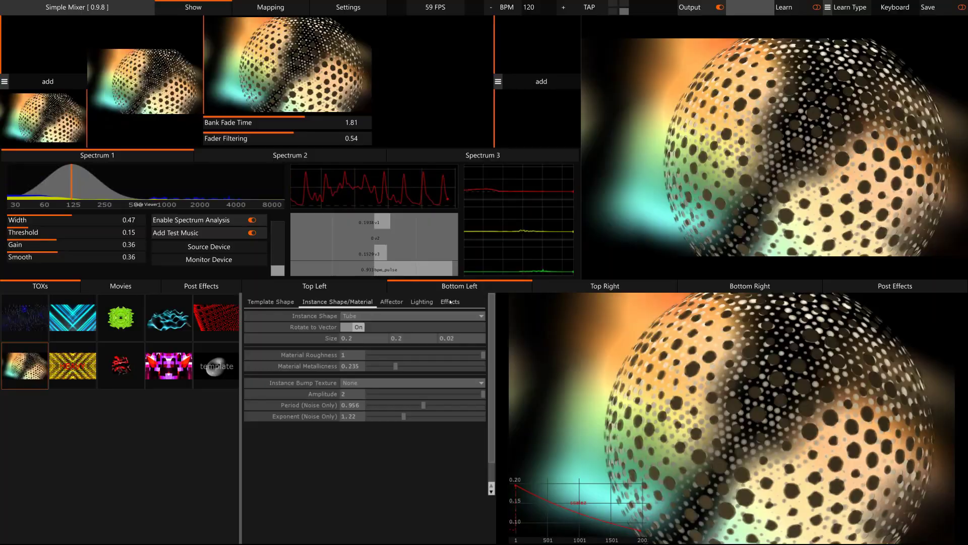
Change the instance shape to Cube and the instance template to Cube Grid.
left_click(450, 302)
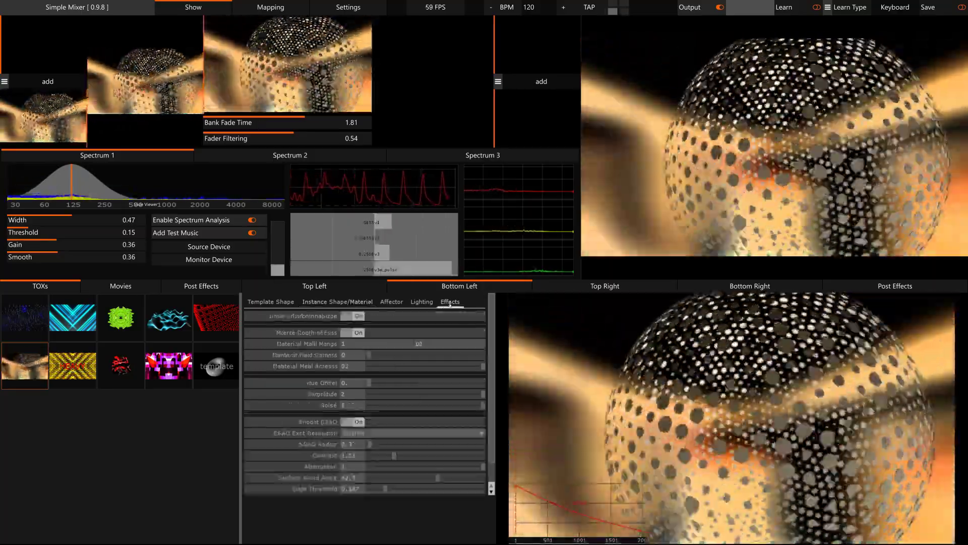
left_click(359, 317)
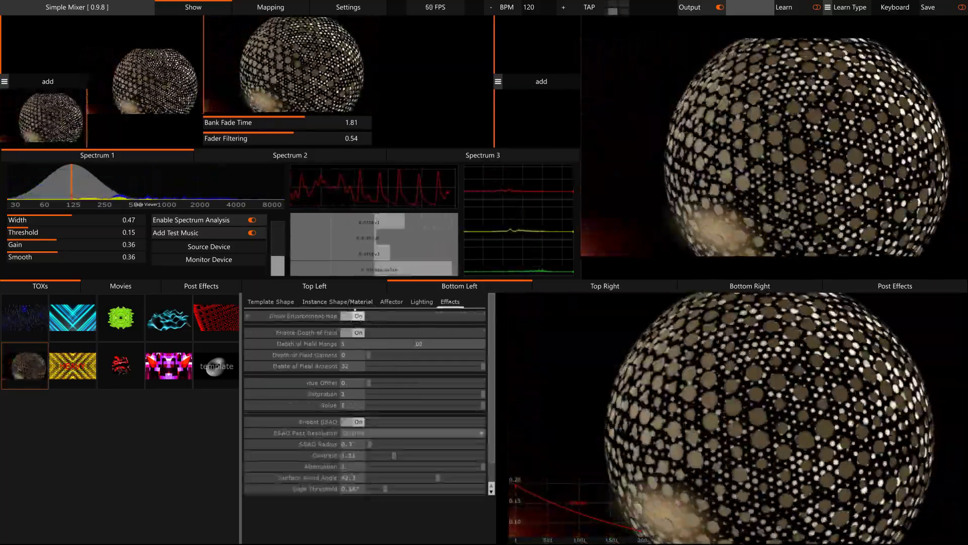
left_click(337, 302)
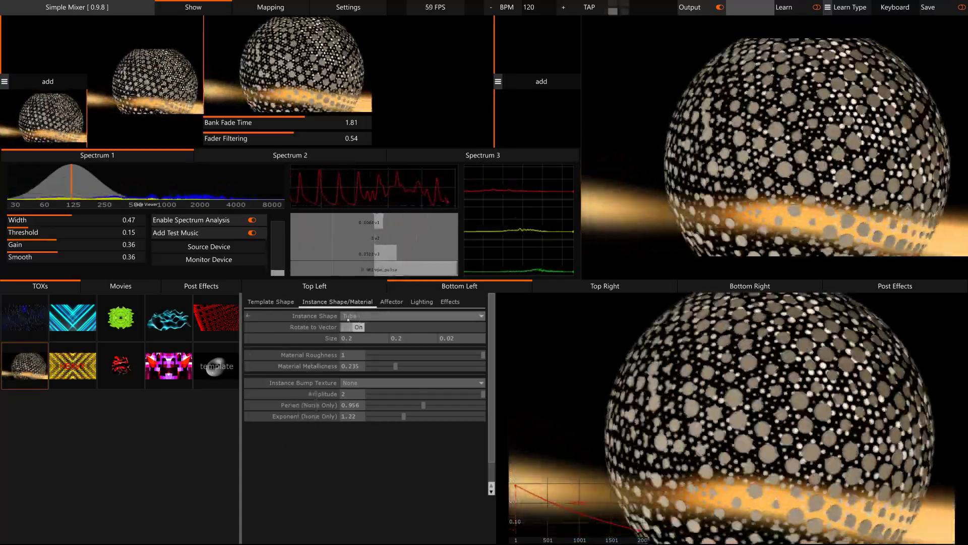
left_click(348, 319)
left_click(348, 326)
left_click(274, 302)
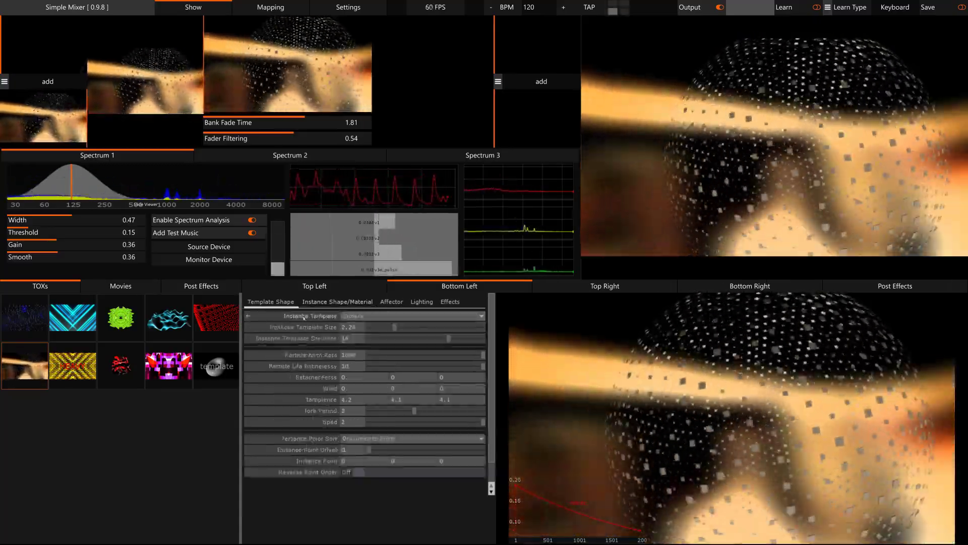
left_click(349, 317)
left_click(345, 309)
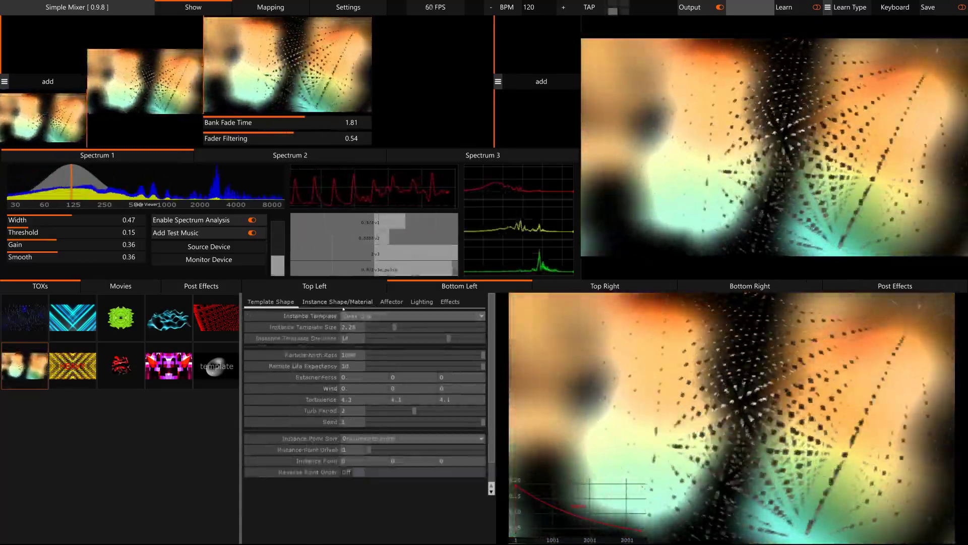
Set the cube instances' size to 0.5 on all three axes, and enlarge it to 1 on each.
left_click(343, 302)
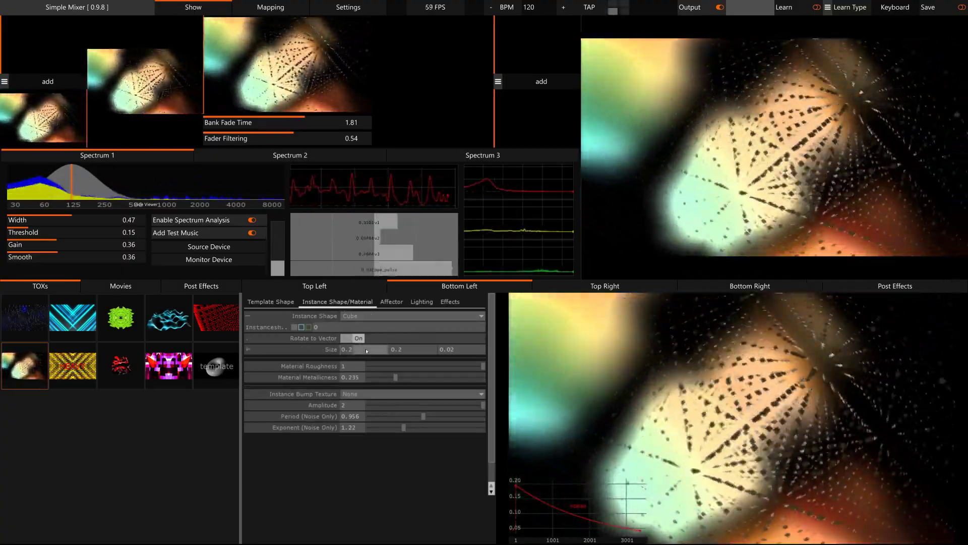
left_click(367, 350)
type("0.")
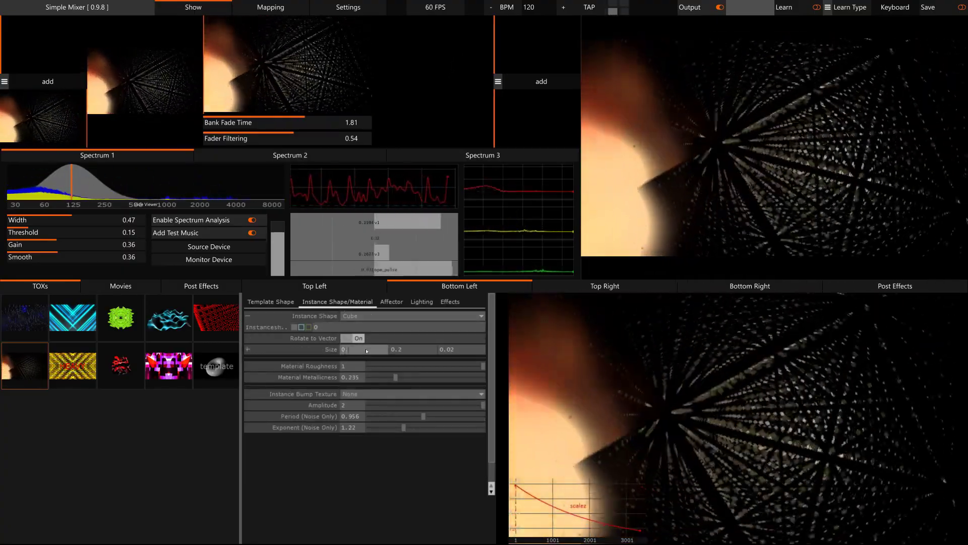
type("5")
key("Tab")
type("0.5")
key("Tab")
type("0")
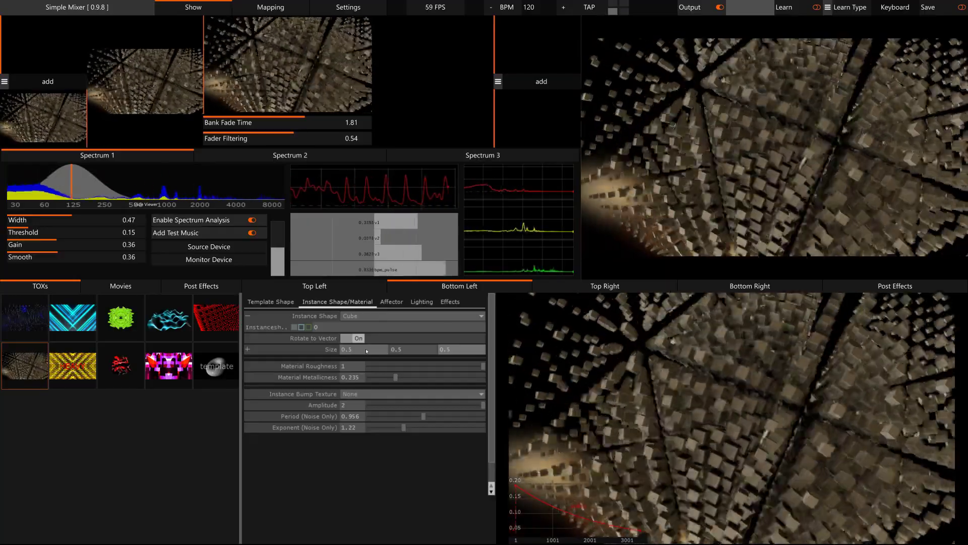
key("Return")
left_click_drag(367, 351, 366, 351)
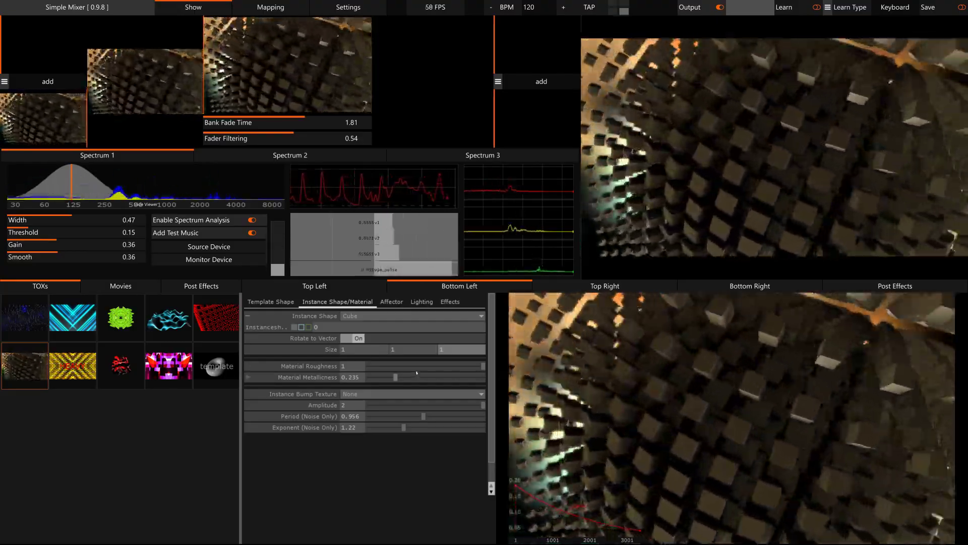
Set the instance material roughness to 0.208 and metallicness to 1, and change the instance template to Sphere.
left_click_drag(363, 367, 343, 368)
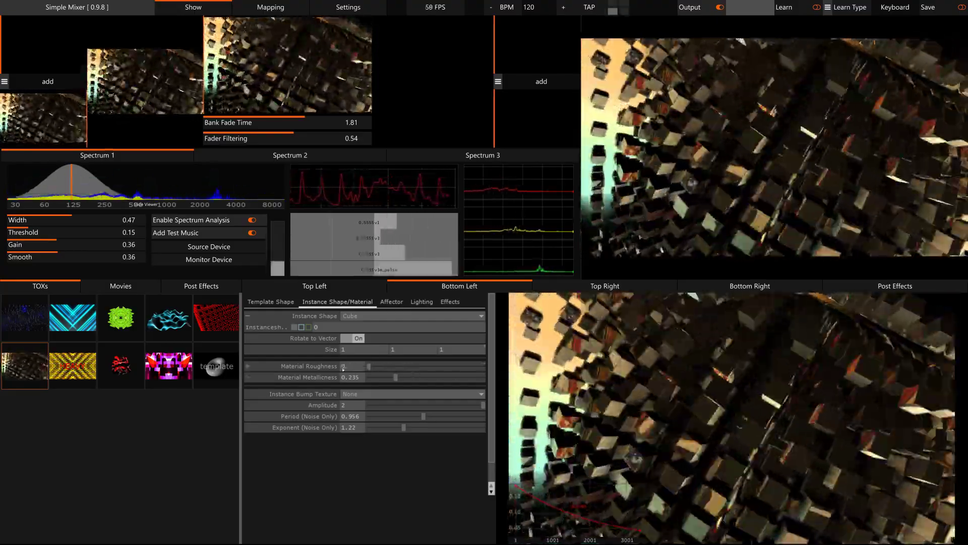
left_click_drag(401, 377, 448, 381)
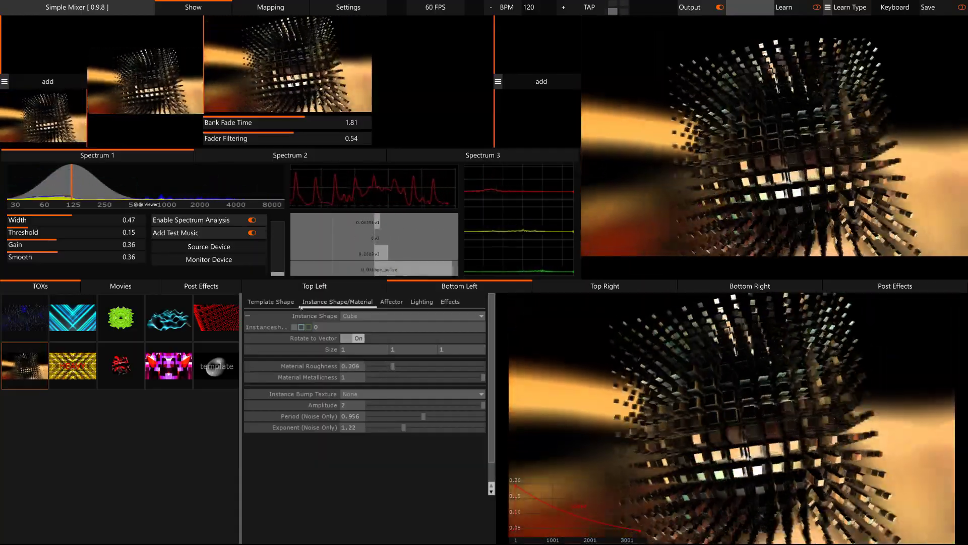
left_click(271, 301)
left_click(383, 316)
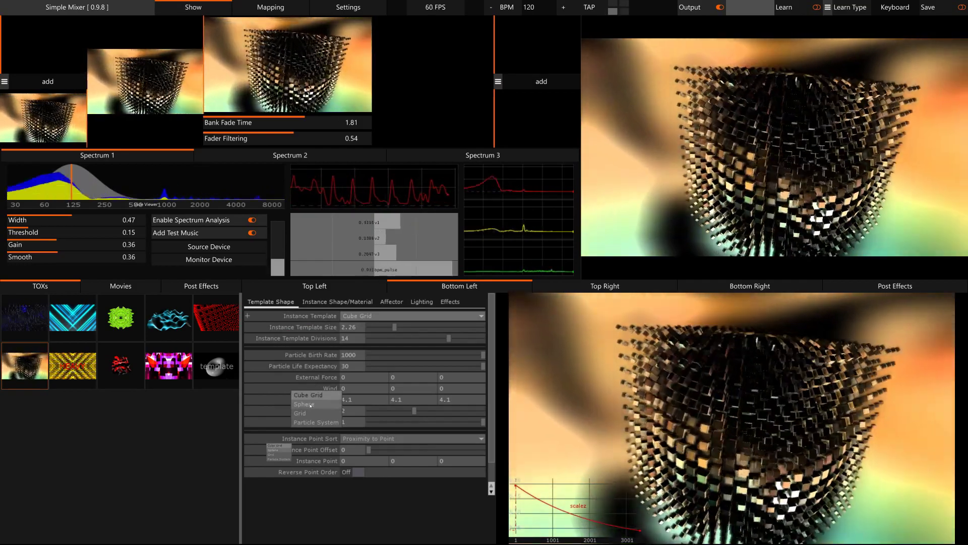
left_click(305, 404)
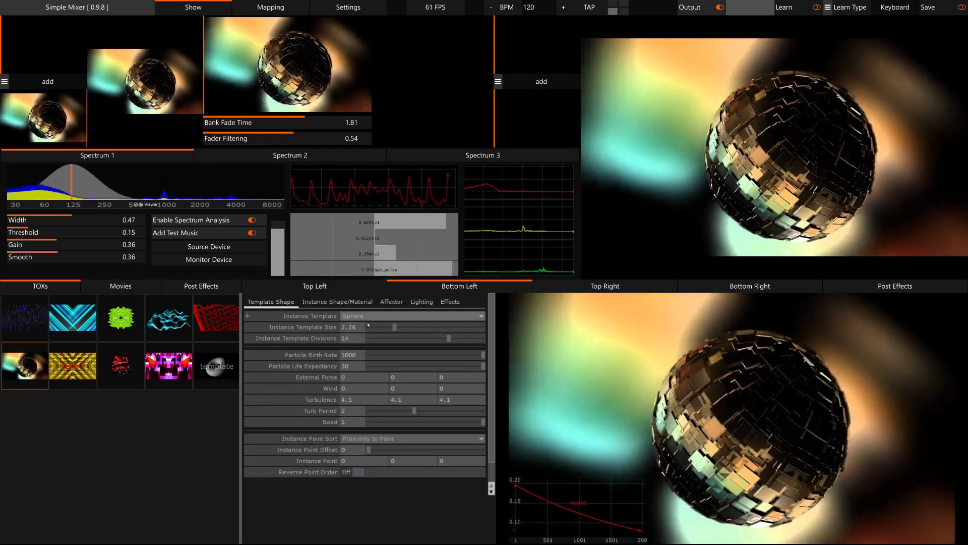
Apply the Tech Grid bump texture to the instances and slightly reduce the affector amplitude.
left_click(337, 302)
left_click(363, 394)
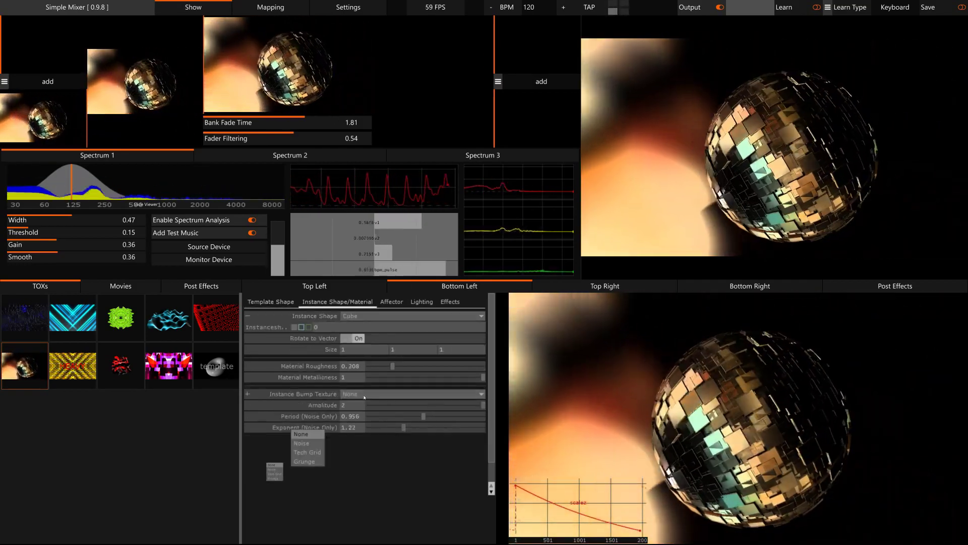
left_click(318, 452)
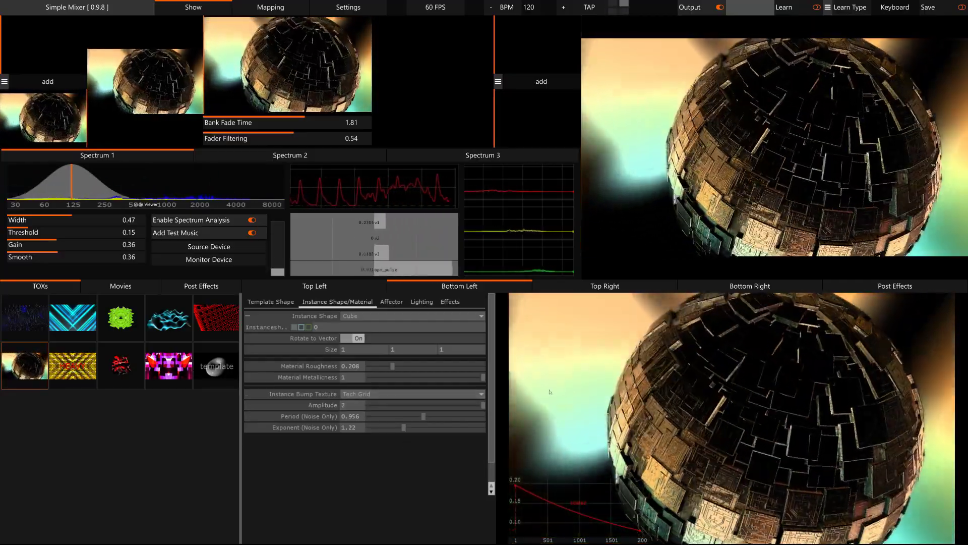
left_click(391, 302)
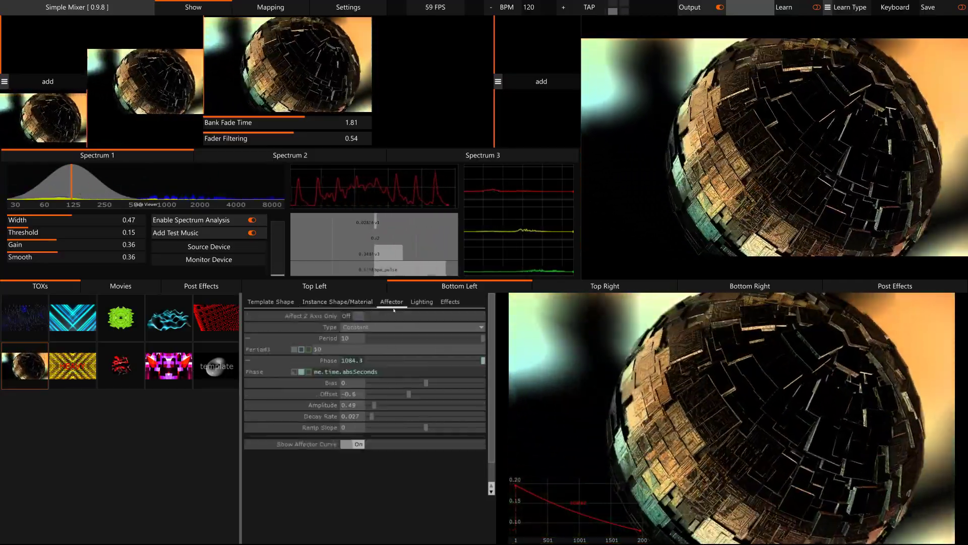
left_click_drag(382, 407, 376, 407)
Set the instance template size to 1.77 and change the instance template to Particle System.
left_click(271, 302)
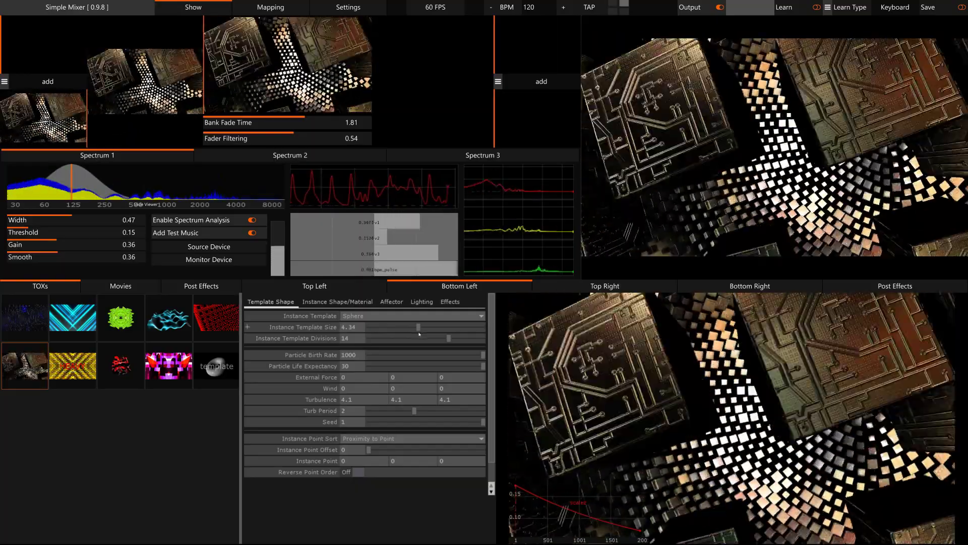
left_click_drag(419, 331, 389, 328)
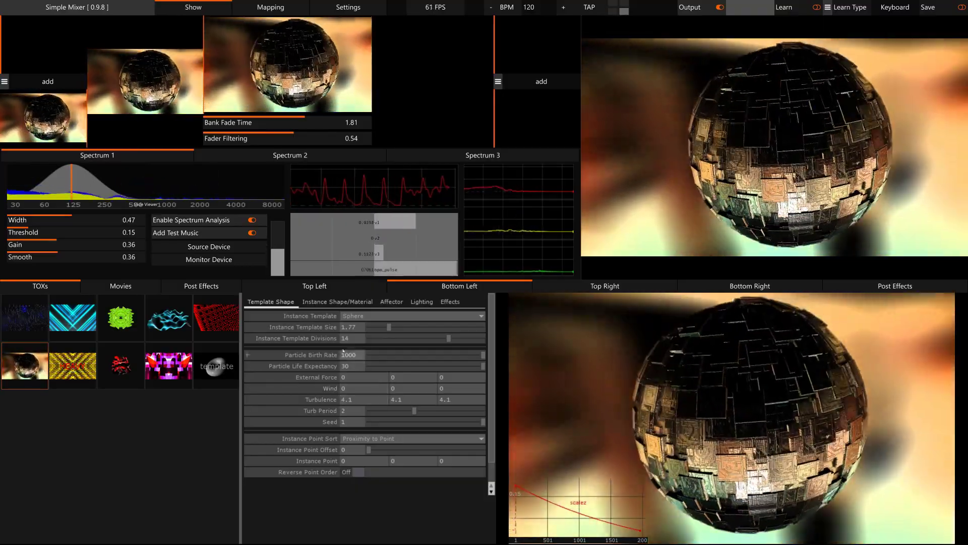
left_click(363, 315)
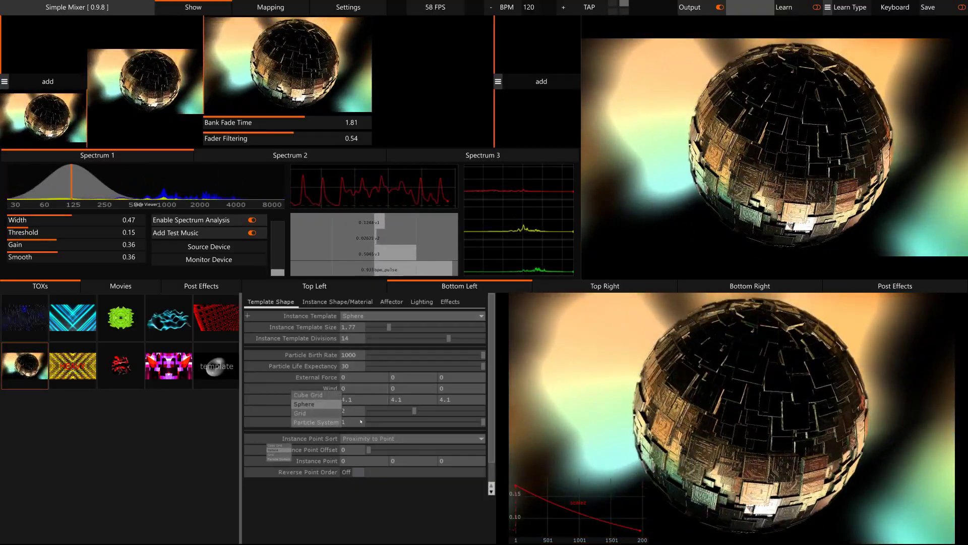
left_click(333, 422)
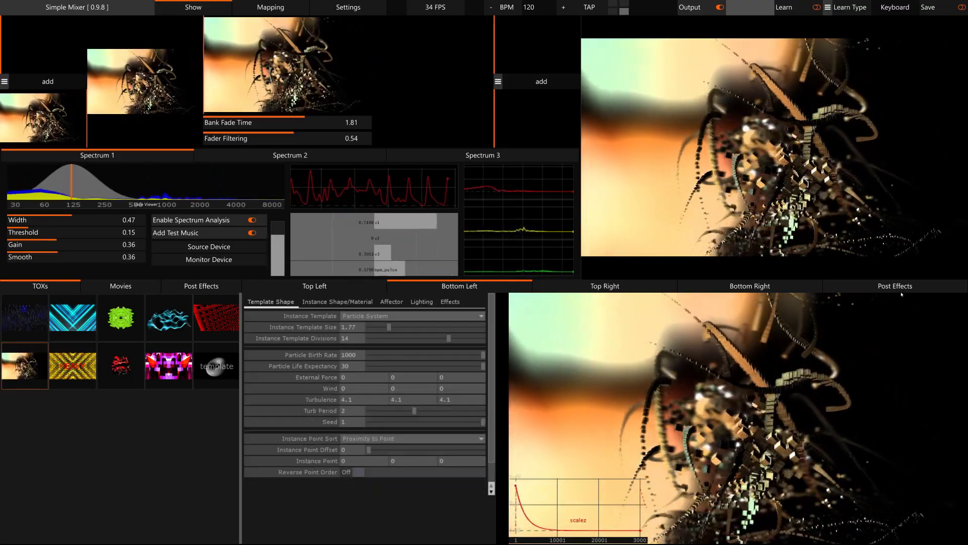
Add the Bloom post effect to the first effect slot, with intensity 0.425 and softness 0.55.
key("p")
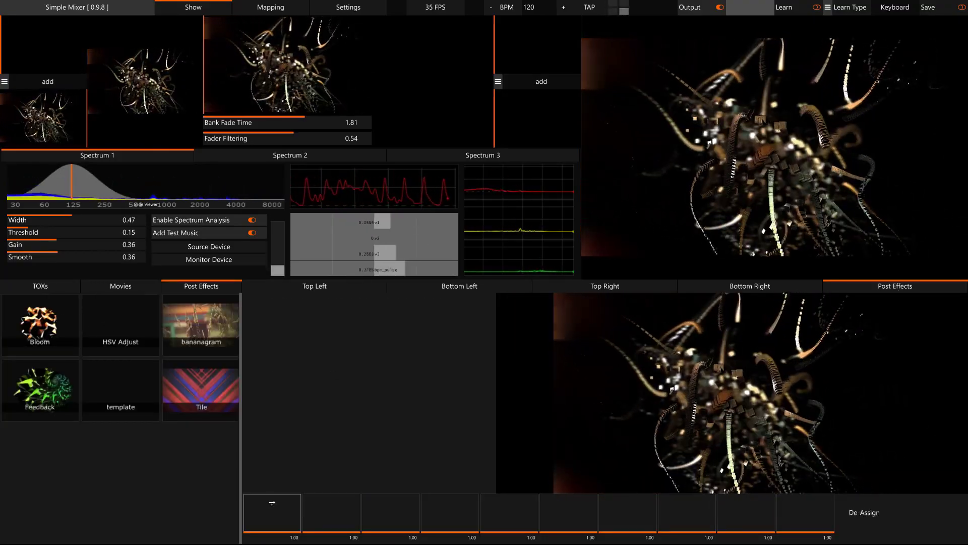
left_click(275, 503)
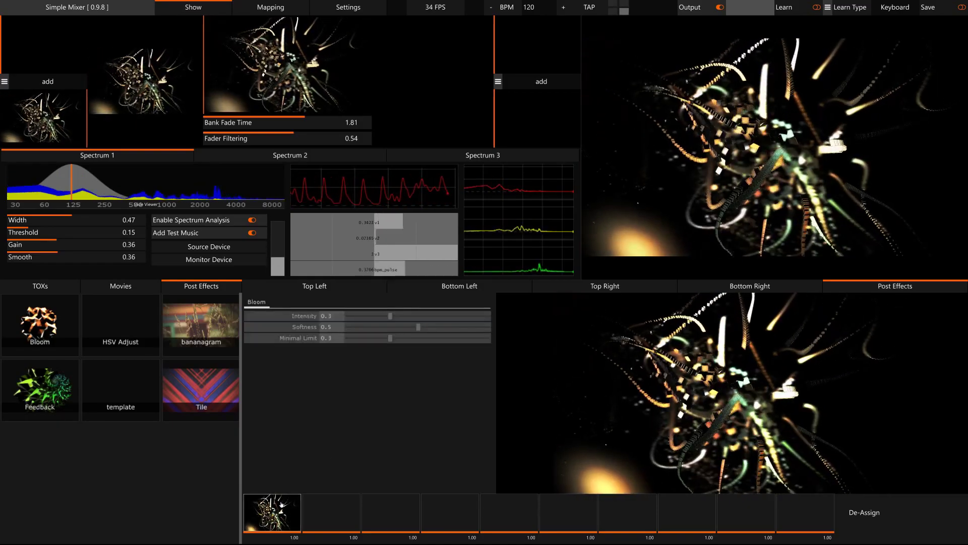
left_click_drag(434, 317, 414, 317)
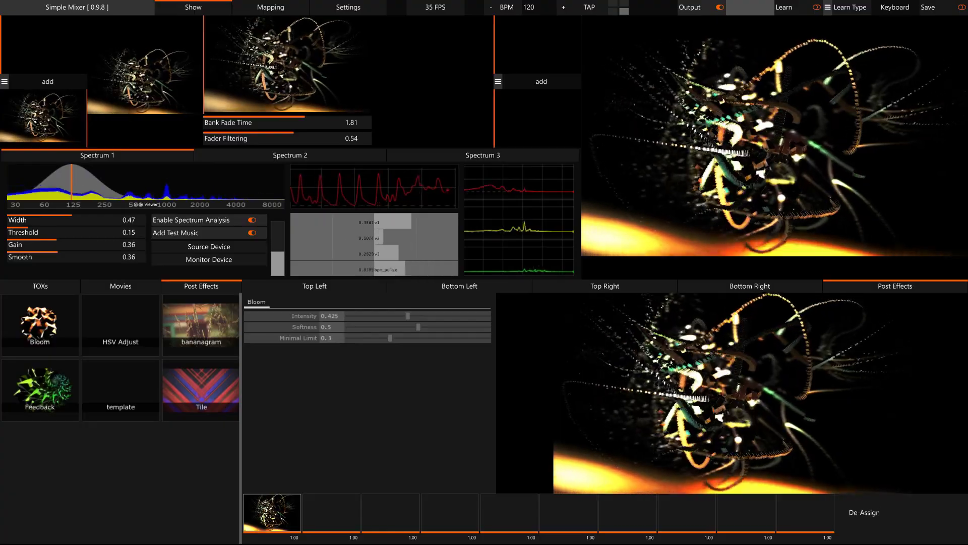
mouse_move(419, 326)
left_mouse_down()
mouse_move(376, 328)
mouse_move(425, 328)
left_mouse_up()
Look through the Top Left, Bottom Left, Top Right and Bottom Right slots by way of their previews.
left_click(313, 284)
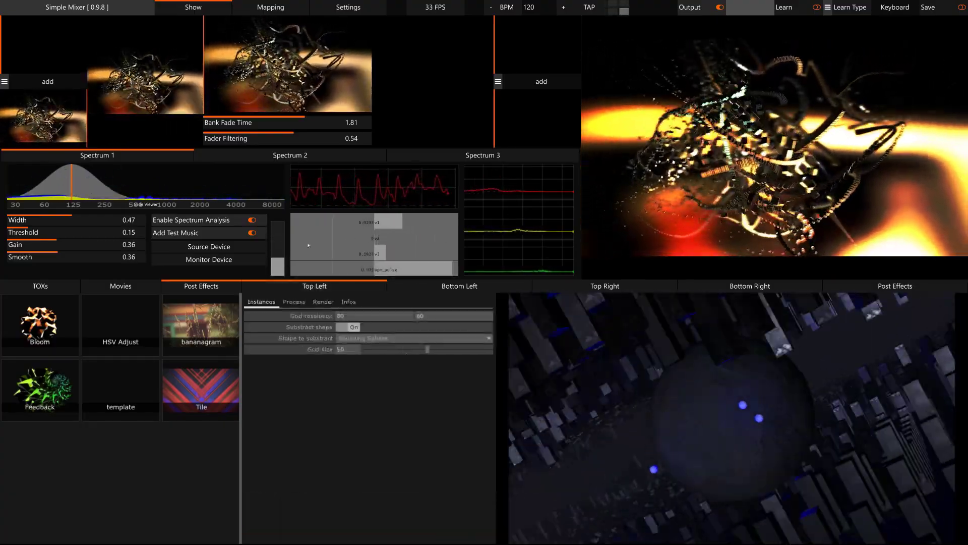
left_click(58, 119)
left_click(43, 62)
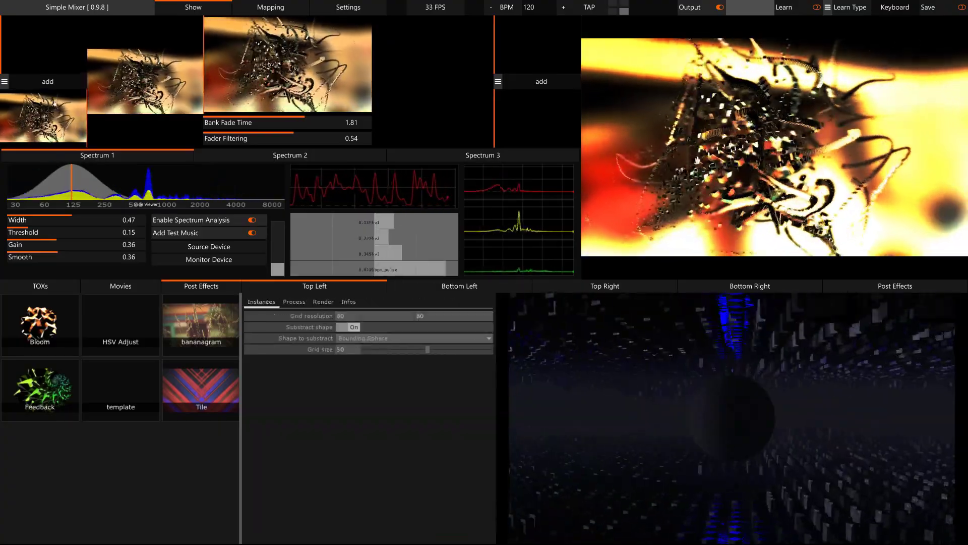
left_click(50, 118)
left_click(526, 51)
left_click(525, 112)
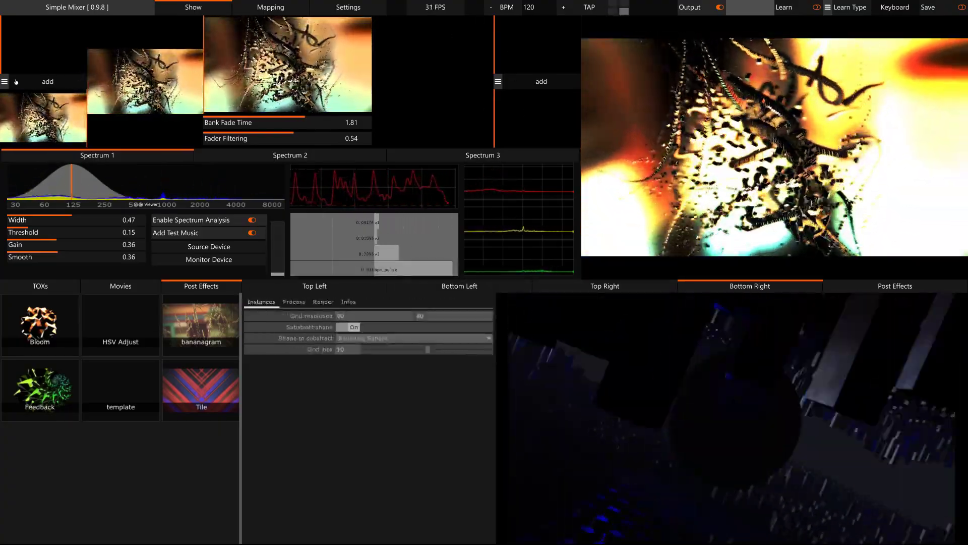
Return to the Bottom Left slot and set its affector amplitude to 1.28 and decay rate to 0.146.
left_click(16, 96)
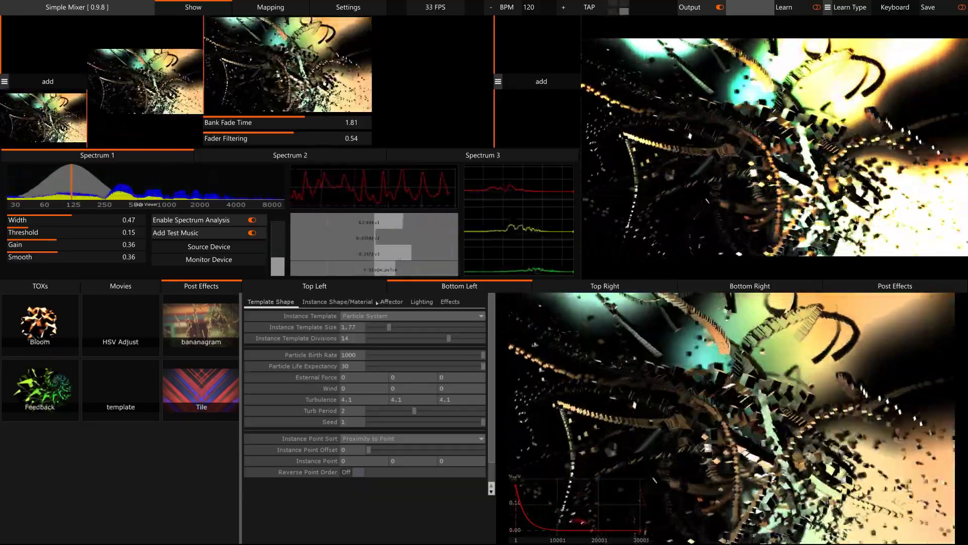
left_click(386, 302)
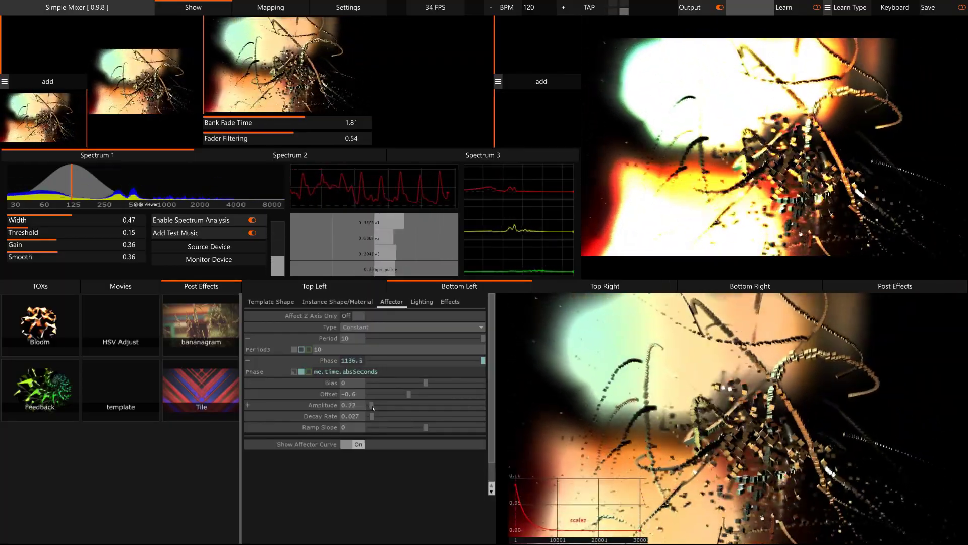
mouse_move(386, 422)
left_mouse_down()
mouse_move(397, 421)
mouse_move(384, 406)
mouse_move(387, 418)
left_mouse_up()
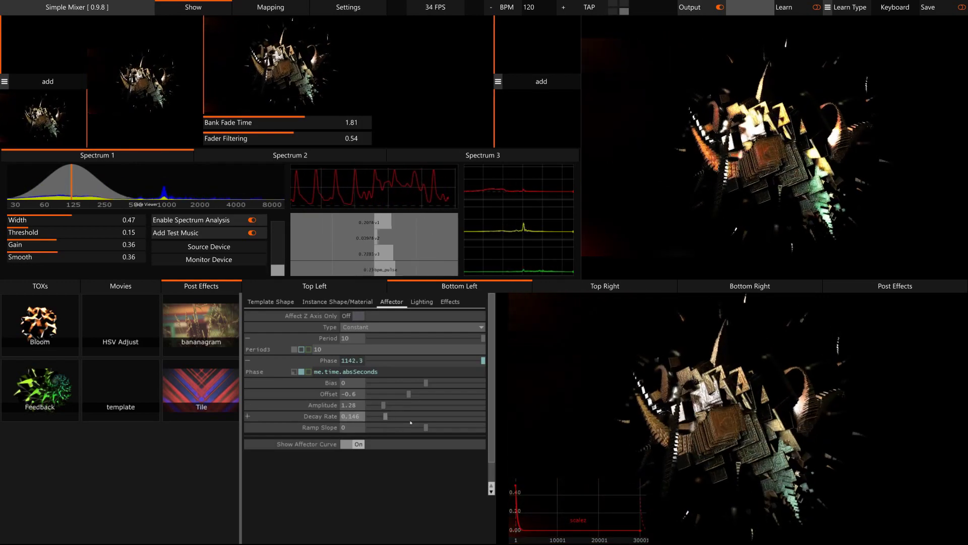
Add the bananagram post effect to the second effect slot and set its brightness to 1.271 and contrast to 1.357.
left_click(896, 286)
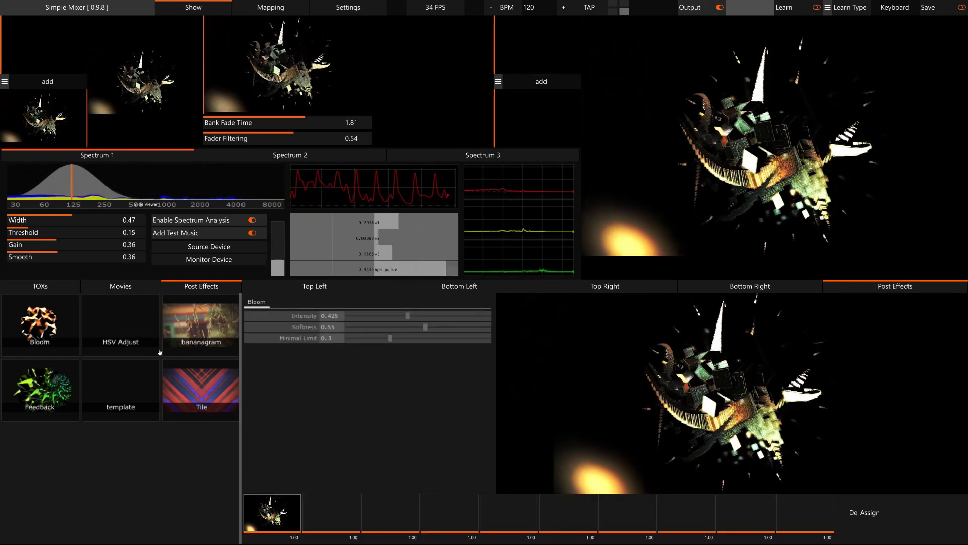
left_click(342, 505)
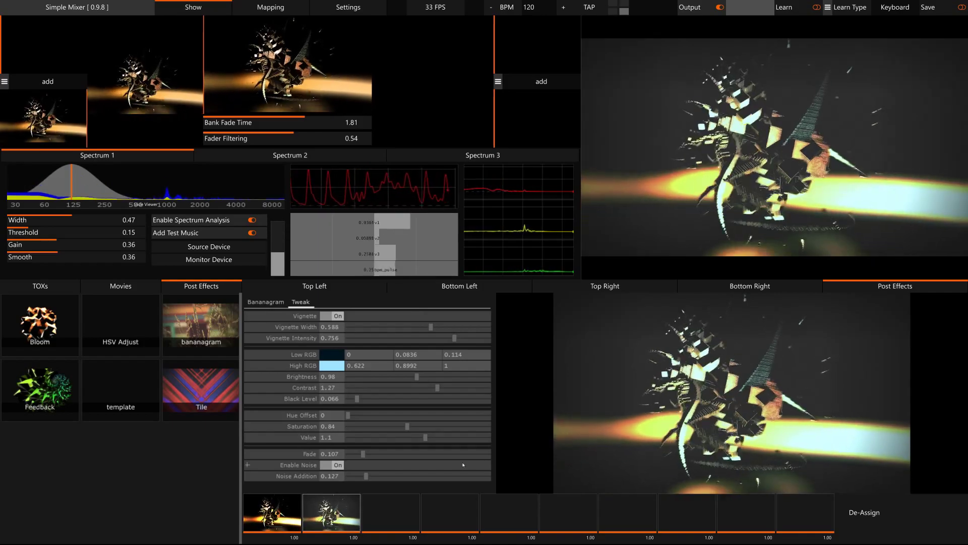
left_click_drag(417, 377, 444, 388)
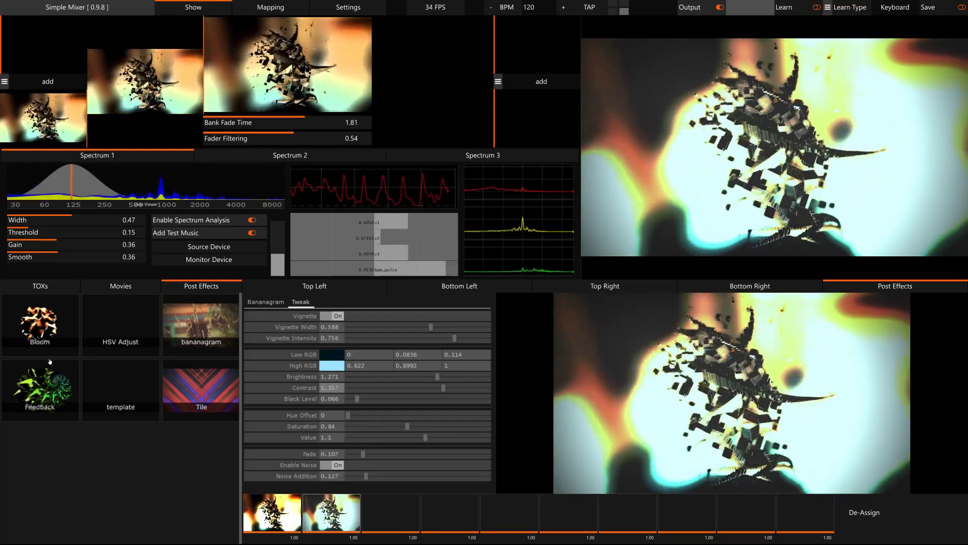
Look over the available TOXs, and return to the library of post effects.
left_click(46, 286)
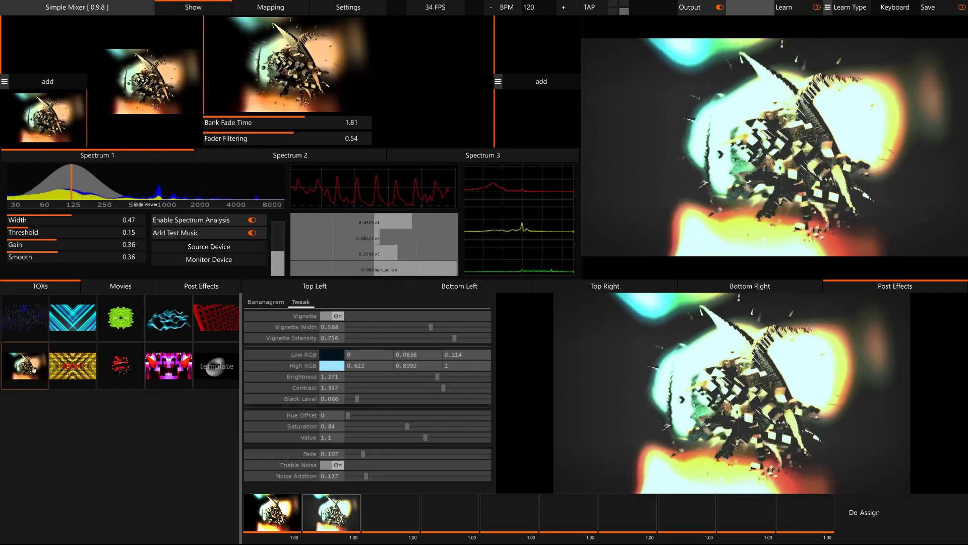
left_click(52, 359)
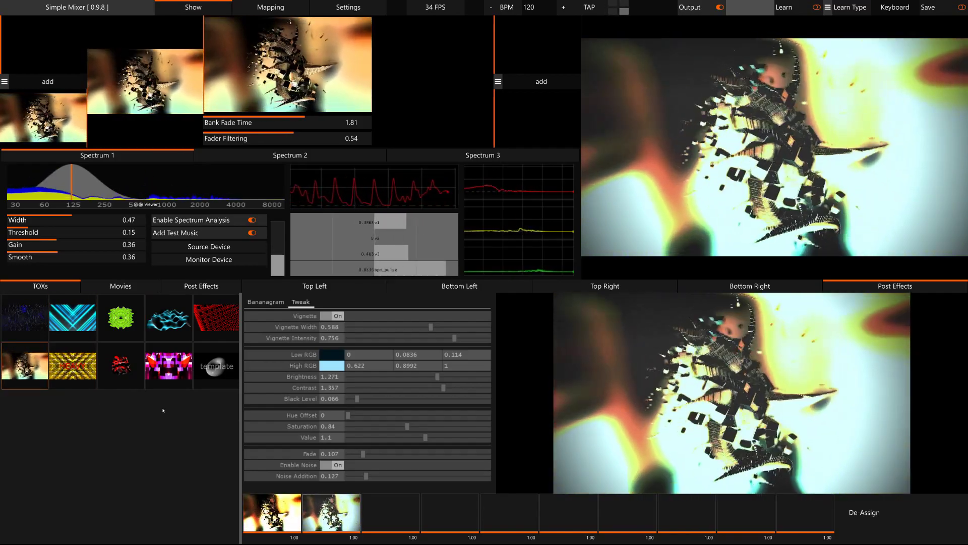
left_click(194, 292)
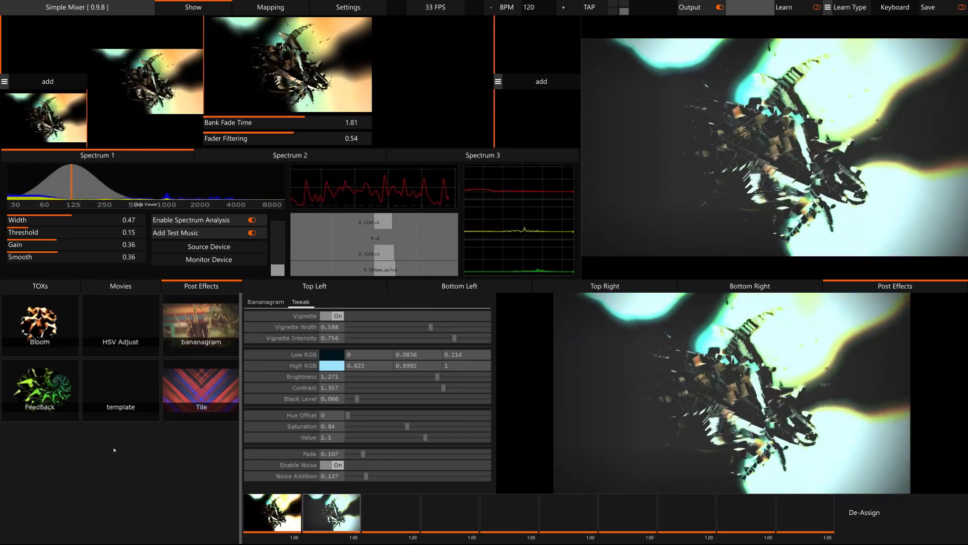
View the Top Left and Bottom Left slot parameters, and fade the Top Left visual into the mix and back out.
left_click(317, 286)
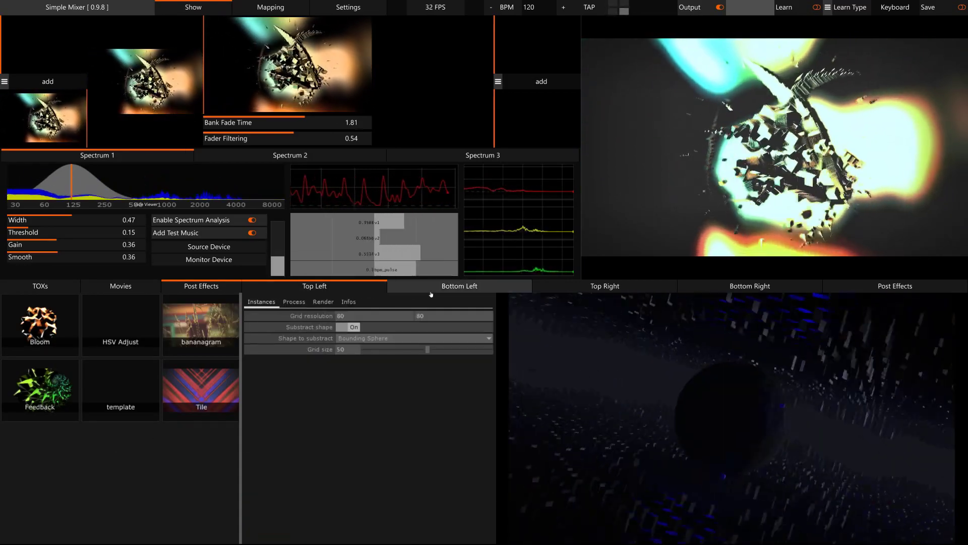
left_click(468, 291)
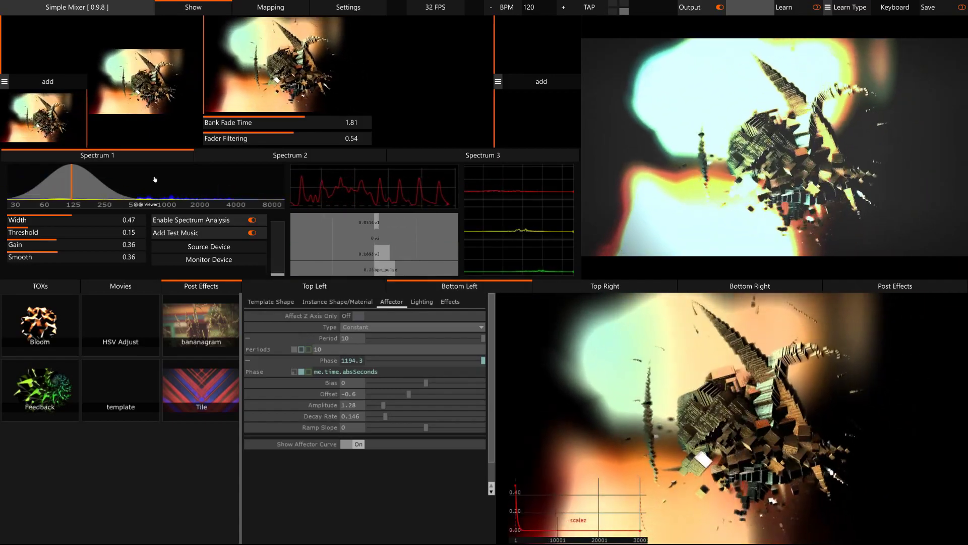
left_click(150, 56)
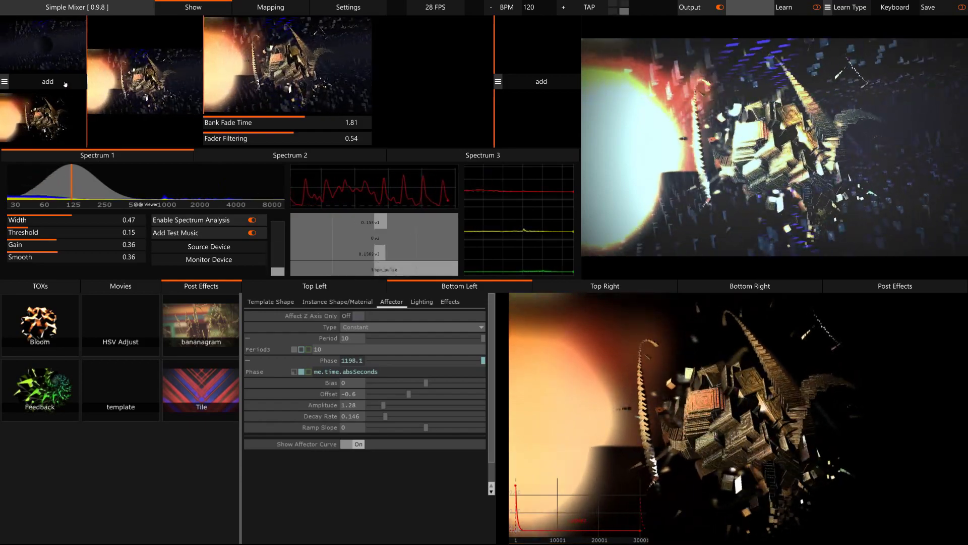
left_click(25, 44)
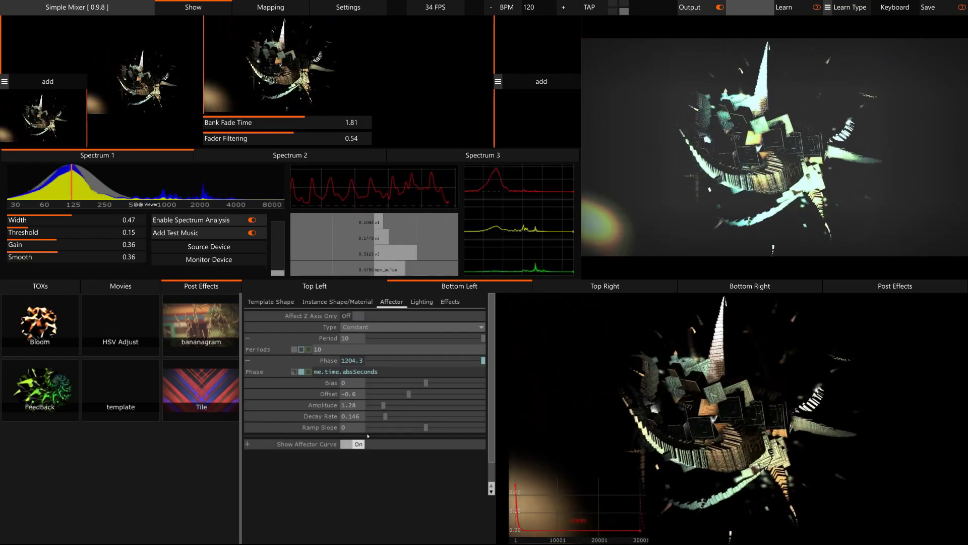
Look at the Settings and Mapping pages, and return to the Show page.
left_click(355, 6)
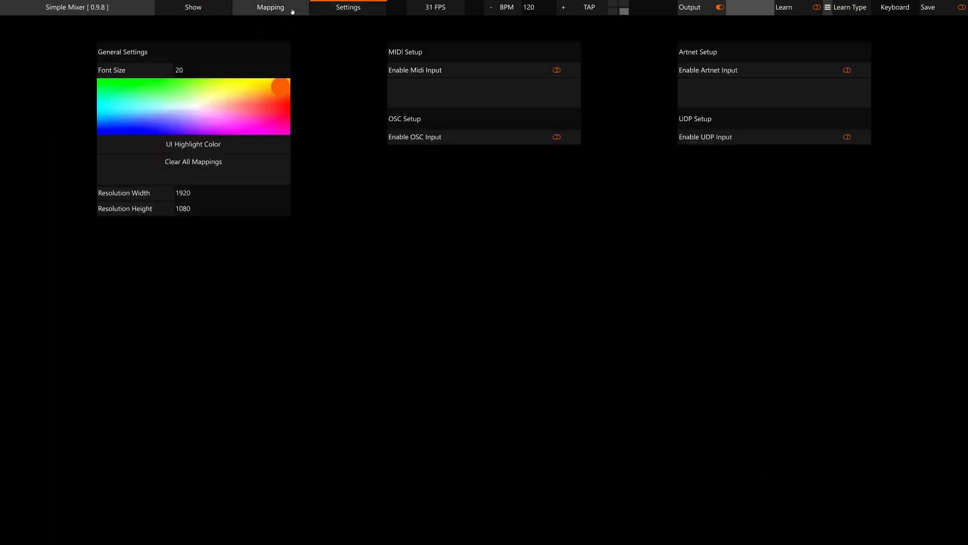
left_click(271, 7)
left_click(197, 7)
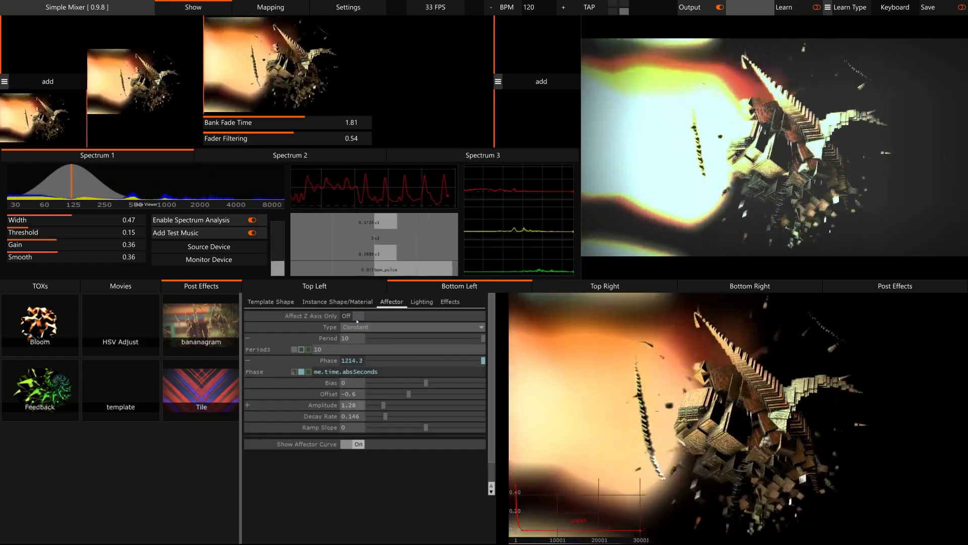
Examine the Bottom Left slot's Template Shape parameters and look through the Top Left, Top Right, Bottom Right and Post Effects slots.
left_click(296, 302)
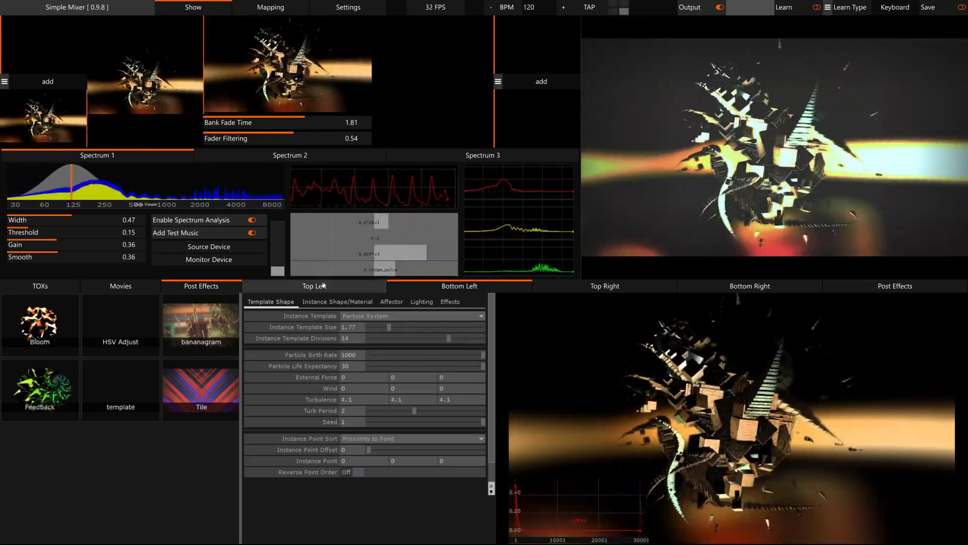
left_click(323, 286)
left_click(588, 286)
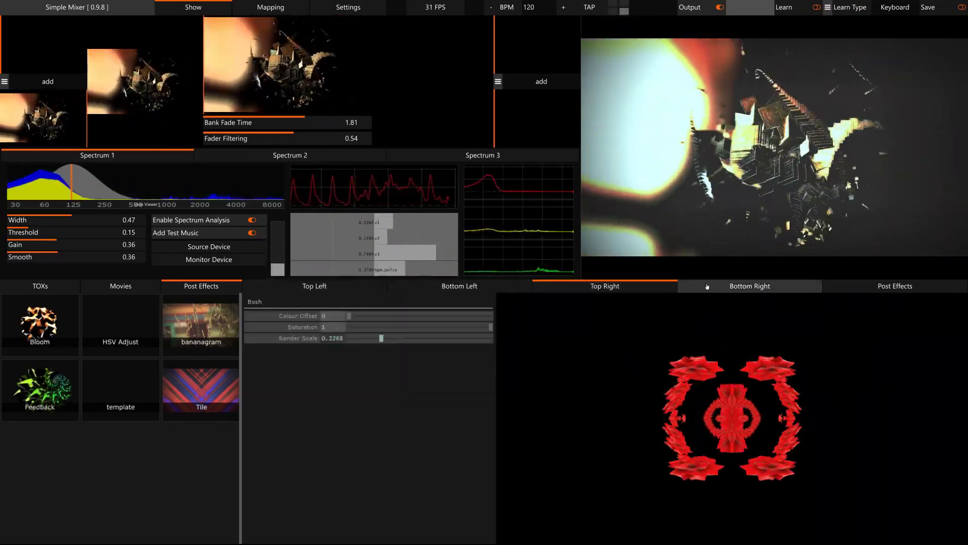
left_click(750, 286)
left_click(848, 286)
left_click(349, 287)
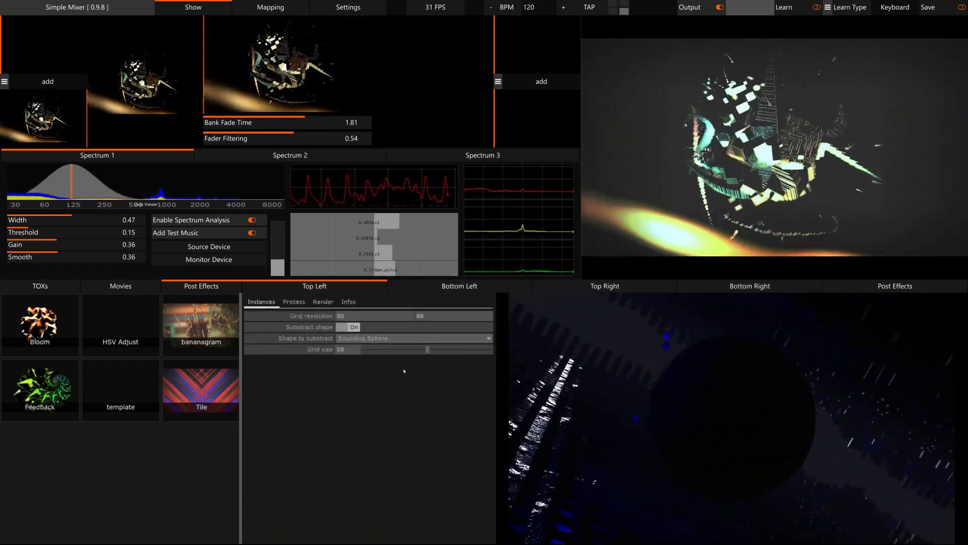
Browse the TOXs, Movies and Post Effects libraries, ending on the post effects with the bananagram Tweak parameters in view.
left_click(65, 291)
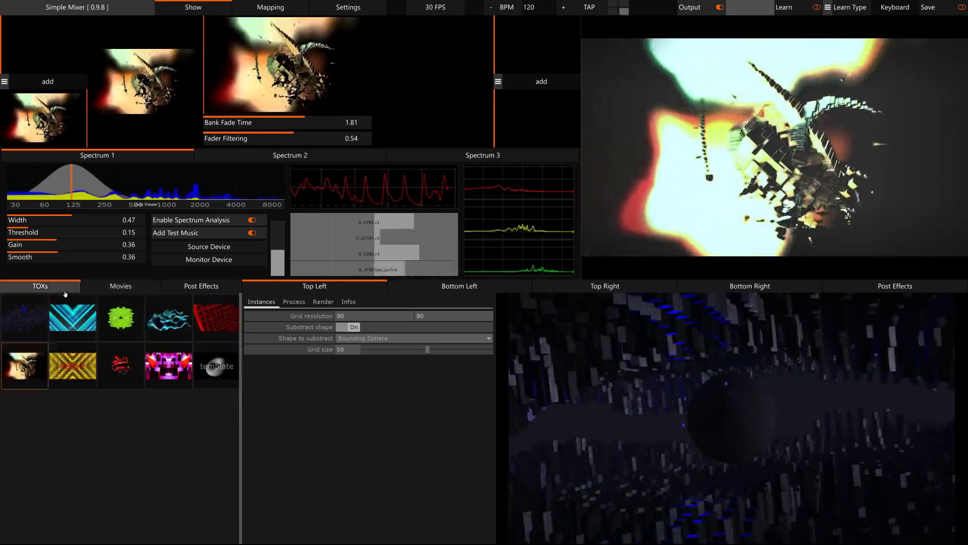
left_click(171, 293)
left_click(41, 286)
left_click(120, 286)
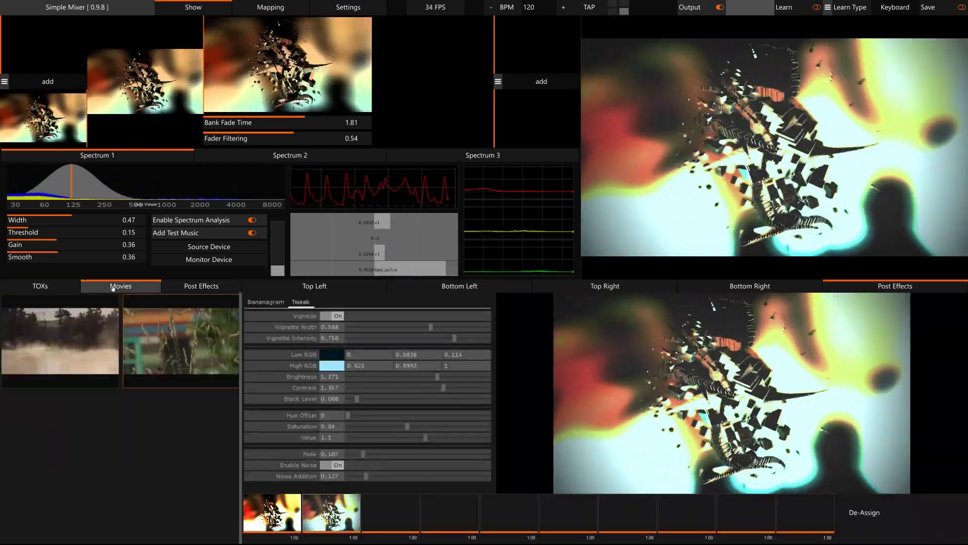
left_click(178, 291)
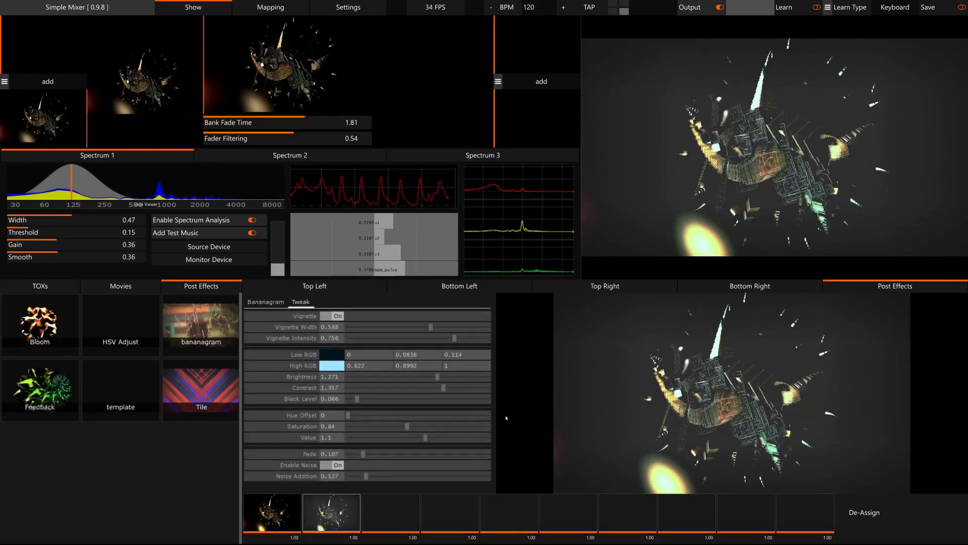